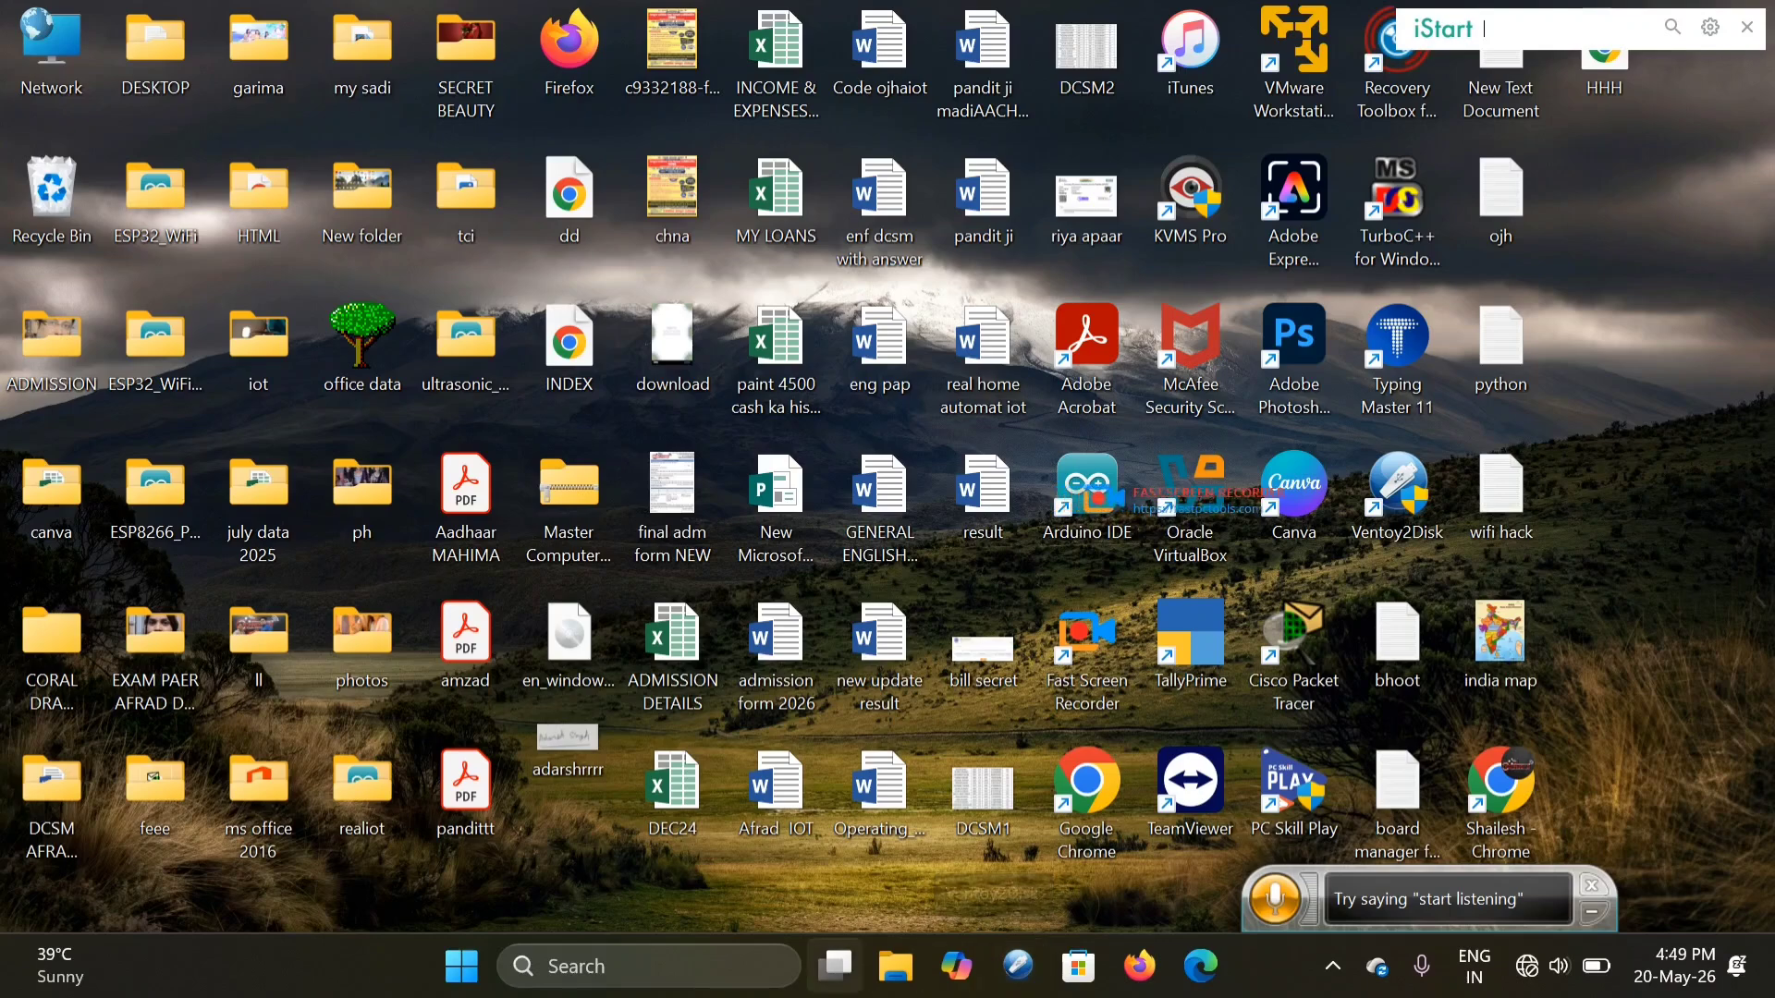
- Launch Word with winword from the Run box, dismiss the activation notice, and start a blank document
key("super+r")
type("w")
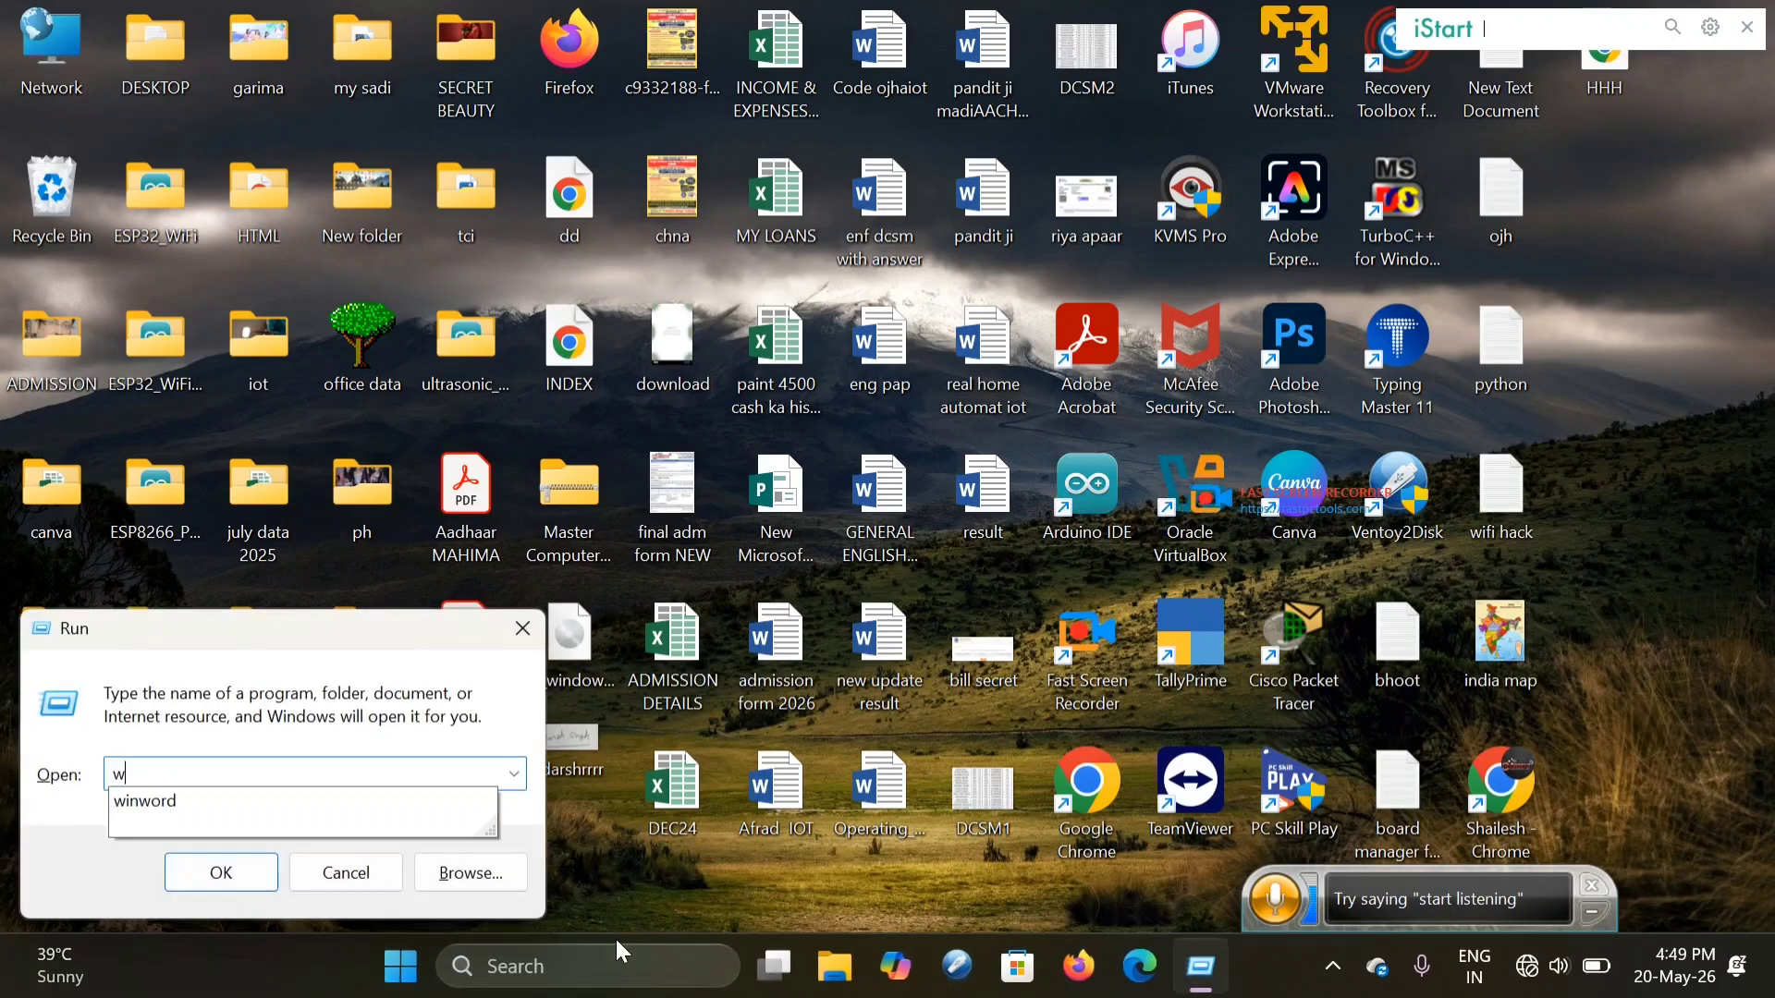
type("in")
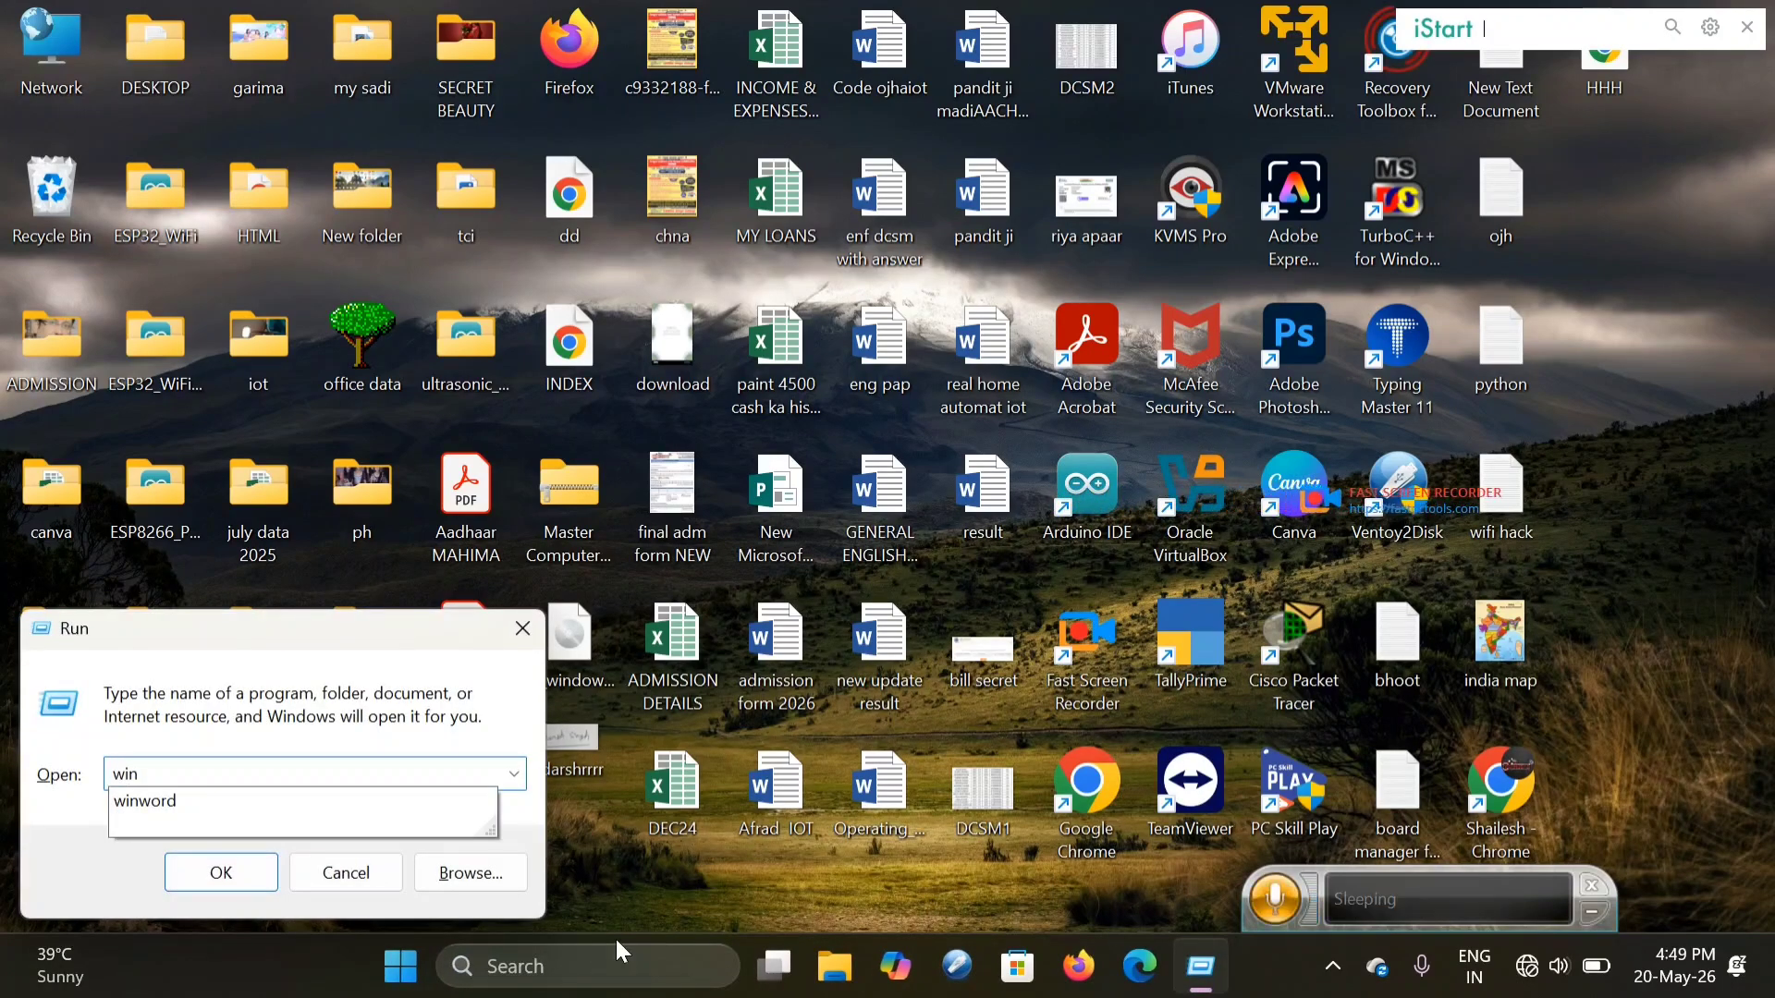
key("Down")
key("Return")
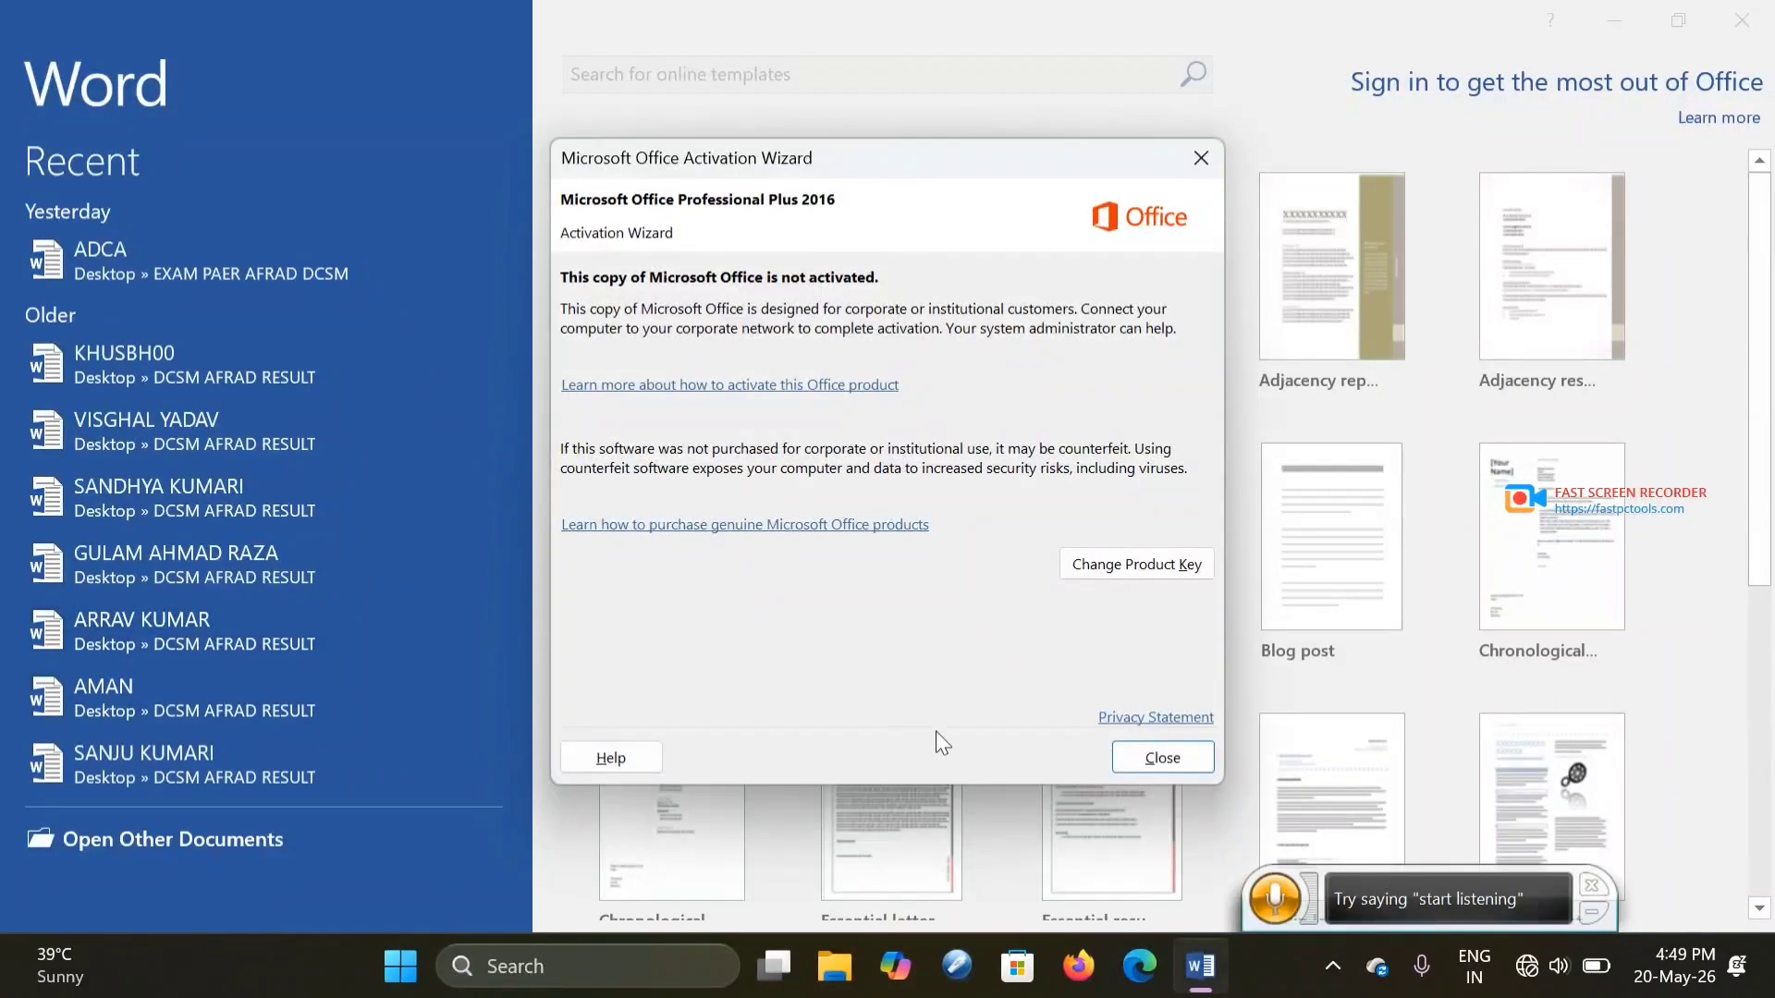
left_click(1158, 767)
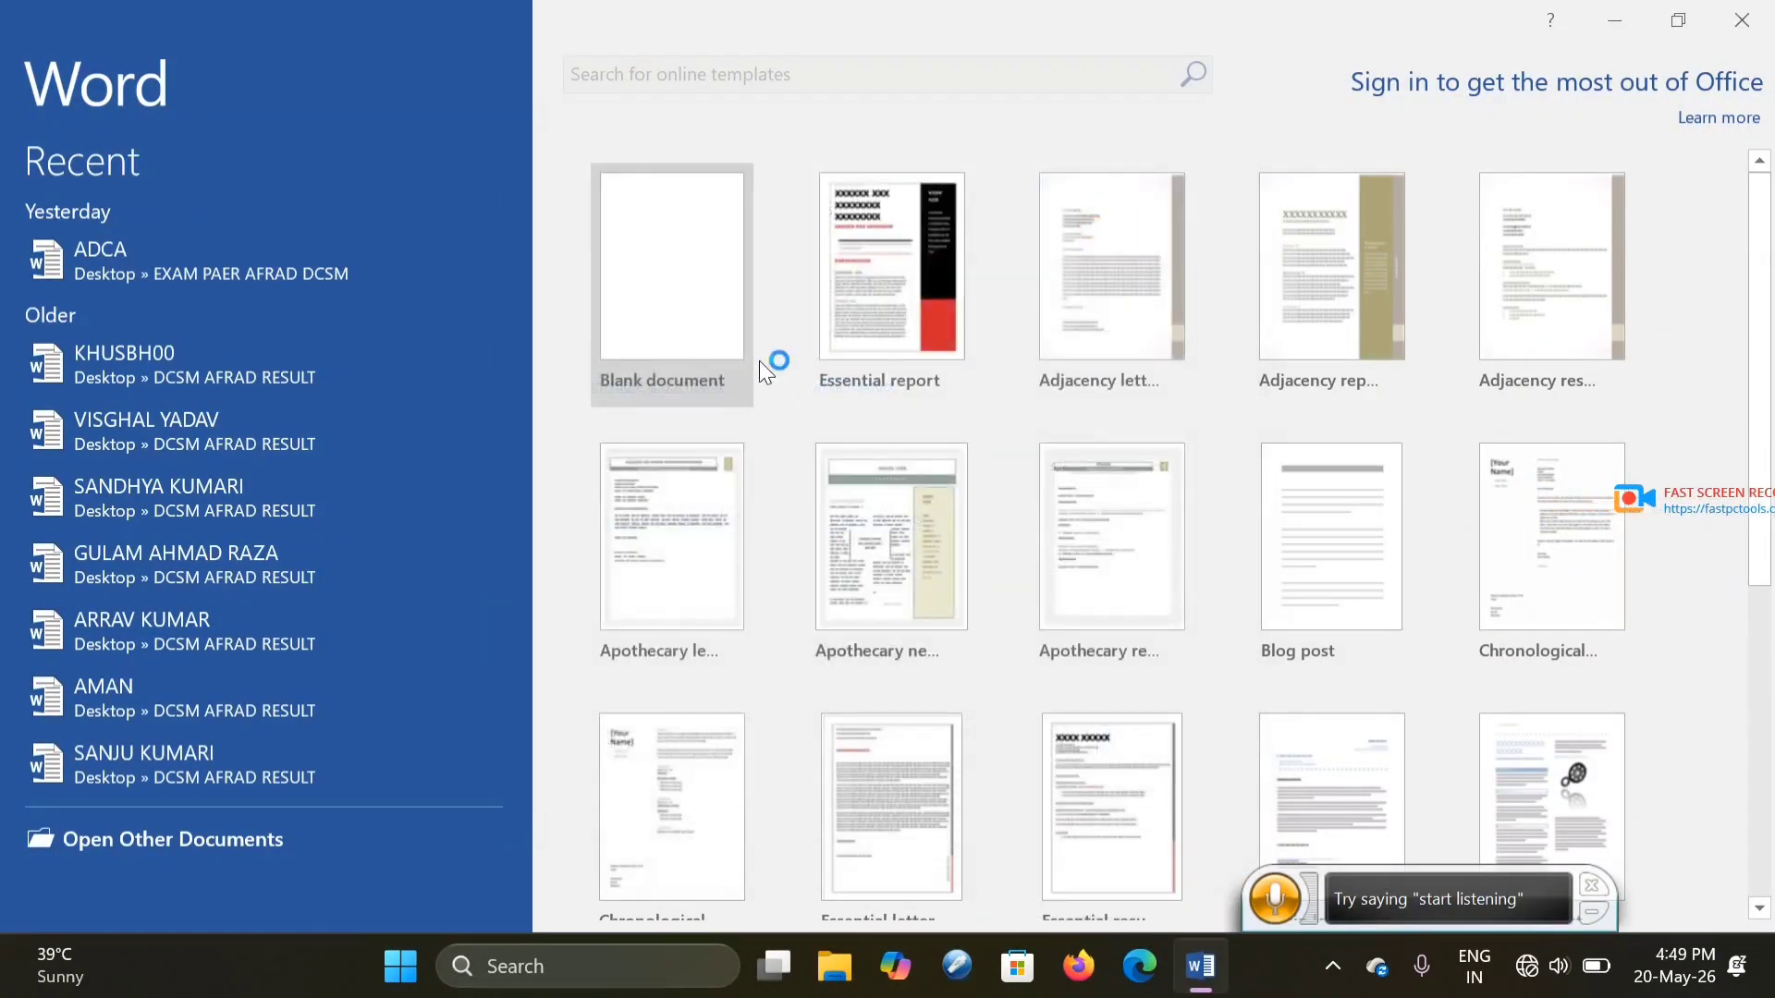
left_click(719, 305)
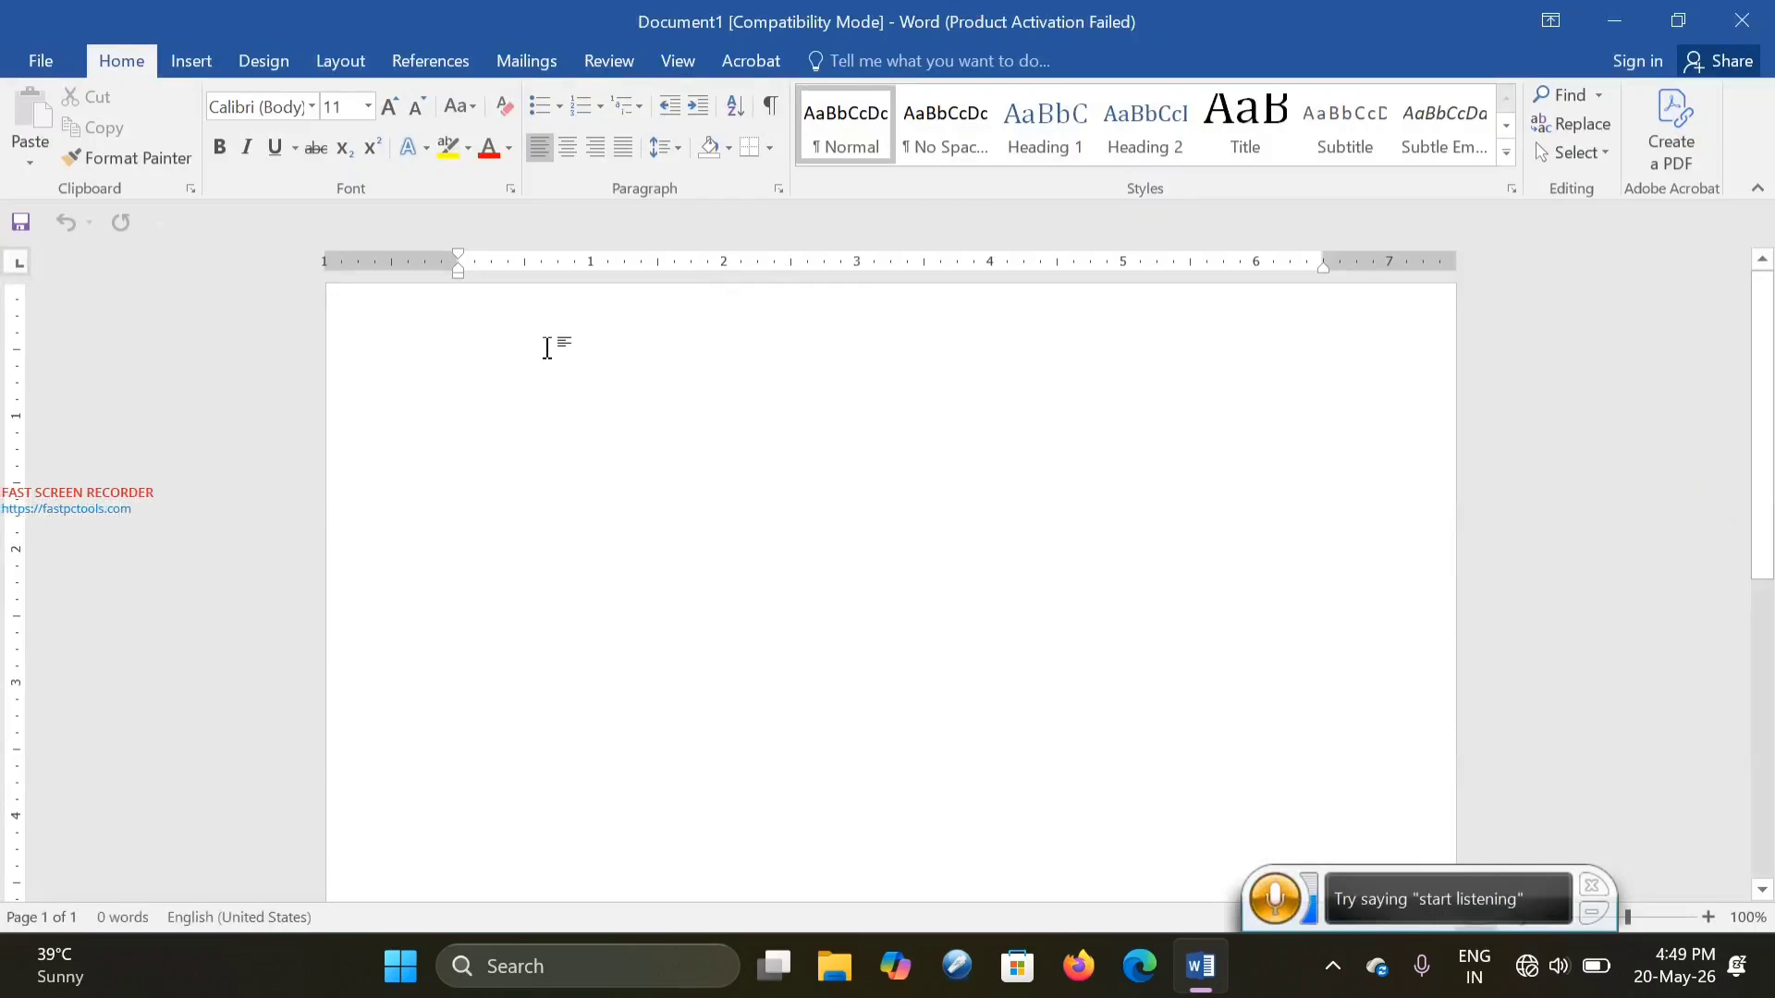
- Type 'To', blank lines, a 'dear' greeting and two lines of placeholder body text
type("To")
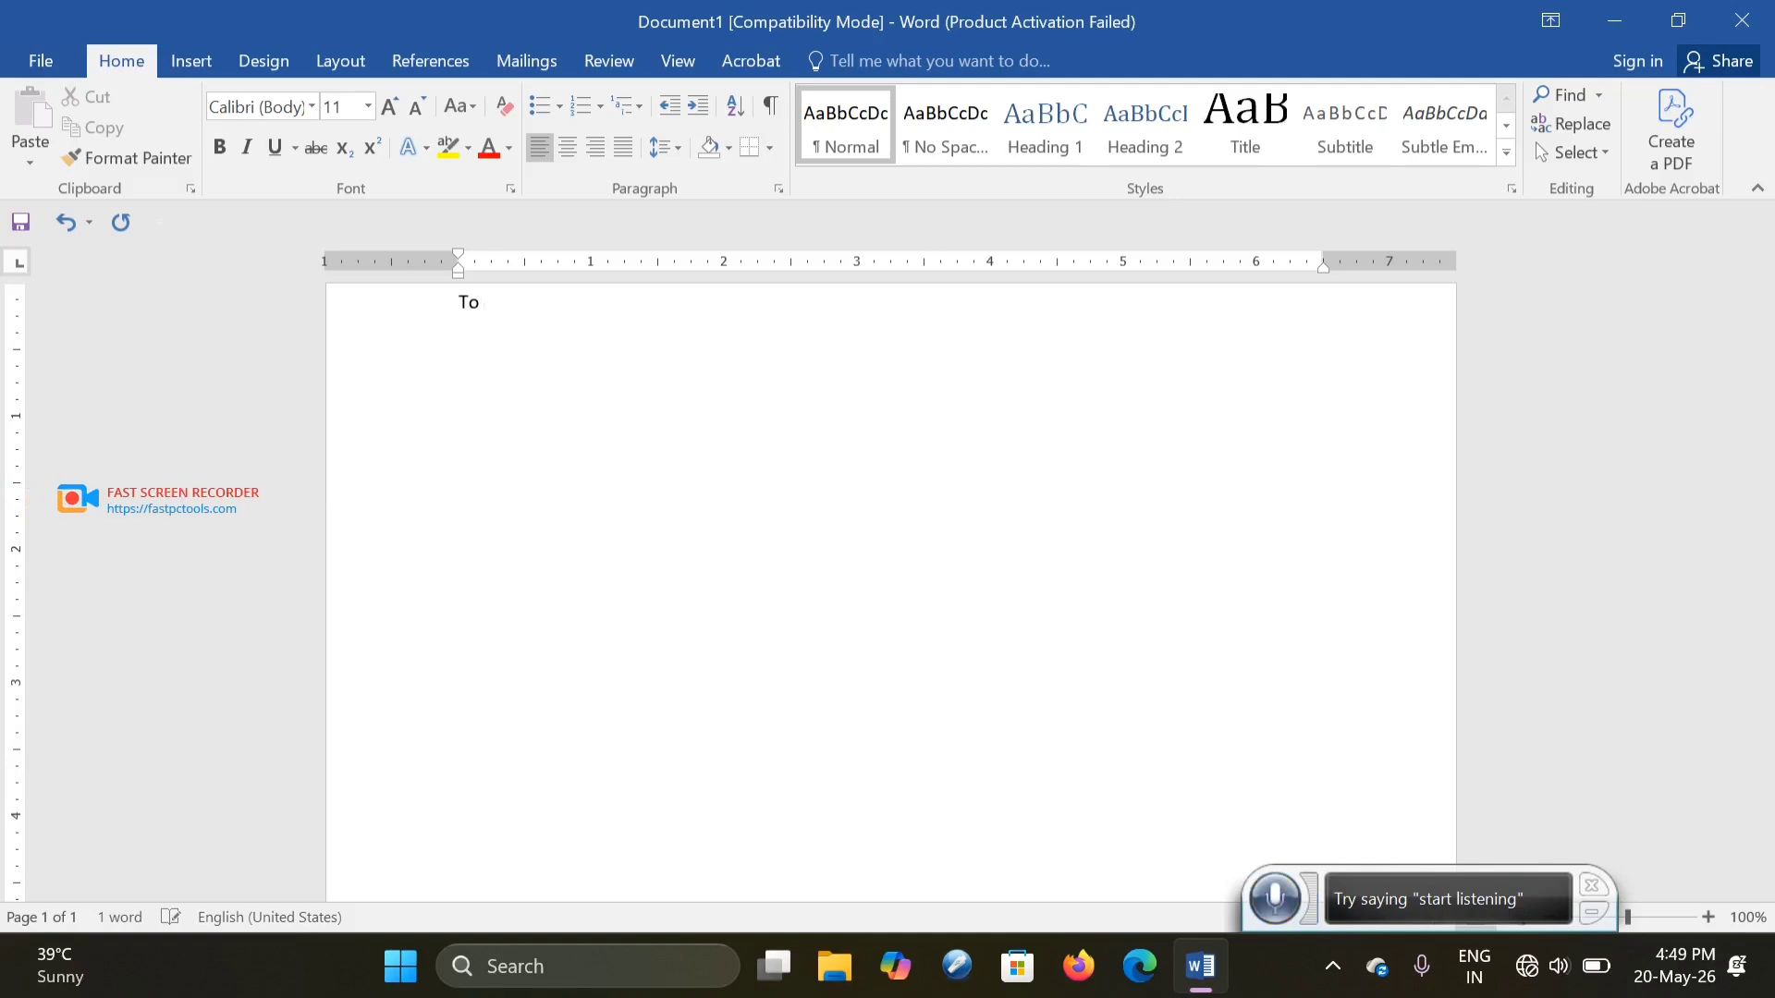
key("Return")
key("Return")
key("Return")
key("Return")
key("Return")
key("Return")
key("Return")
key("Return")
key("Return")
key("Return")
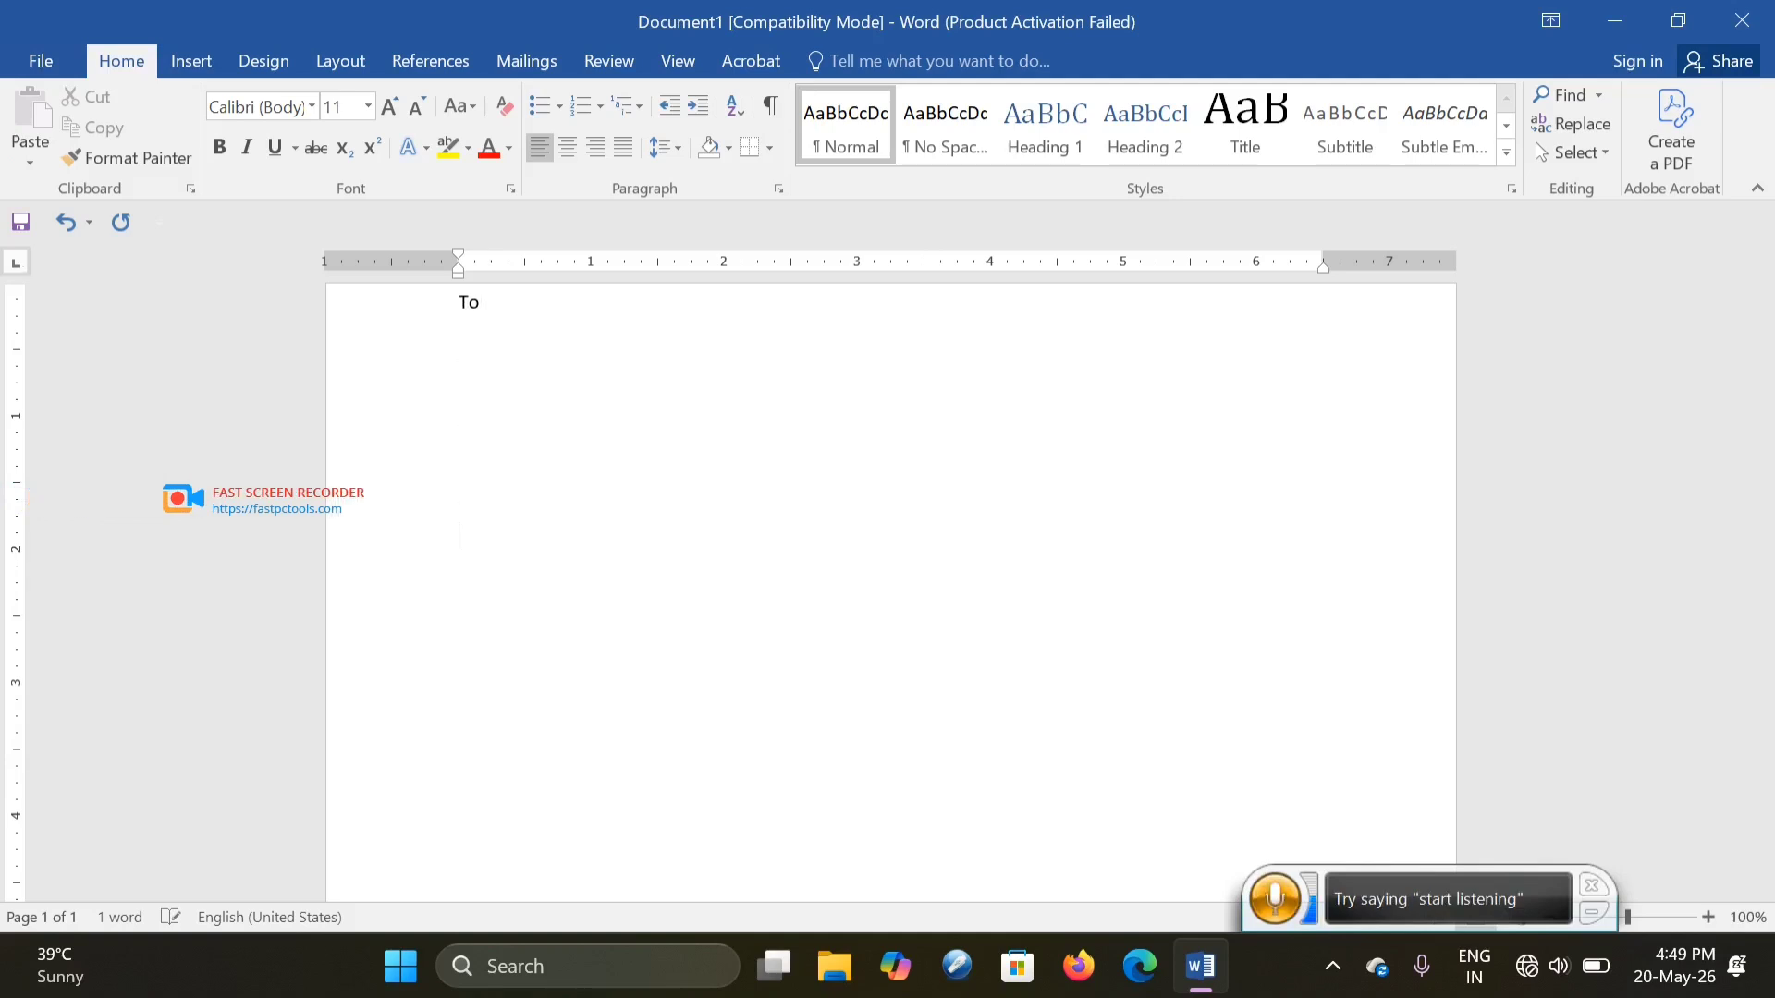
type("de")
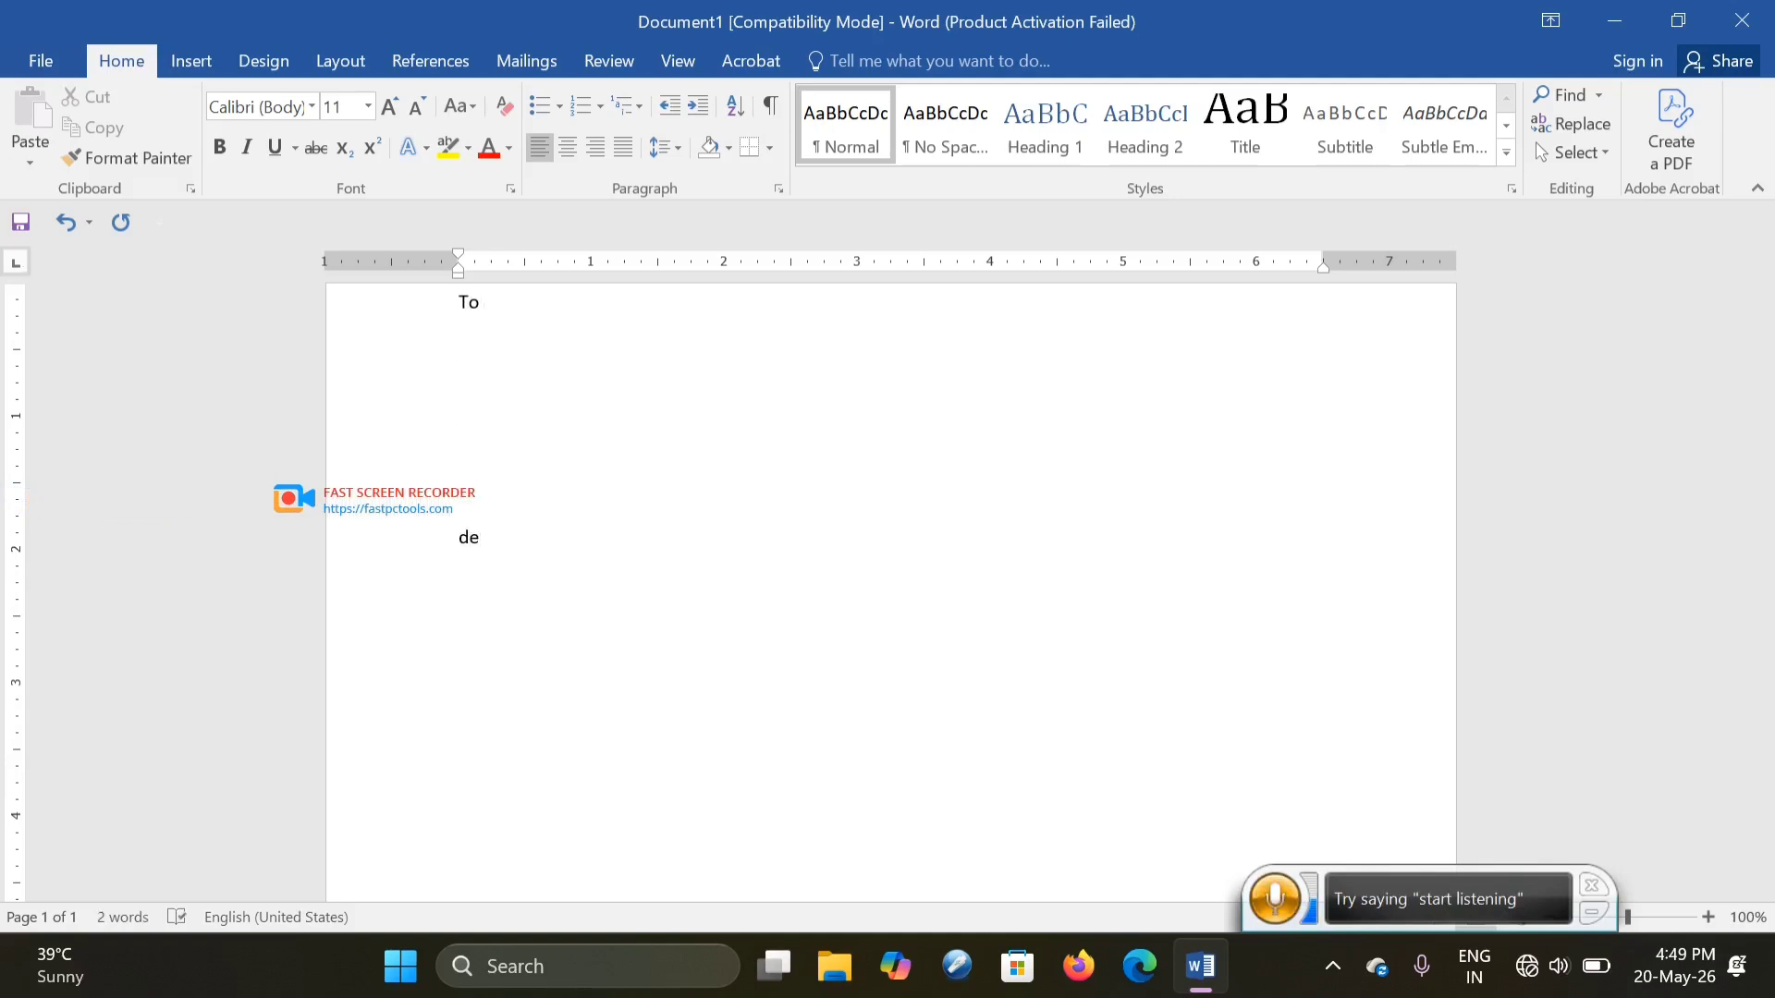
type("ar")
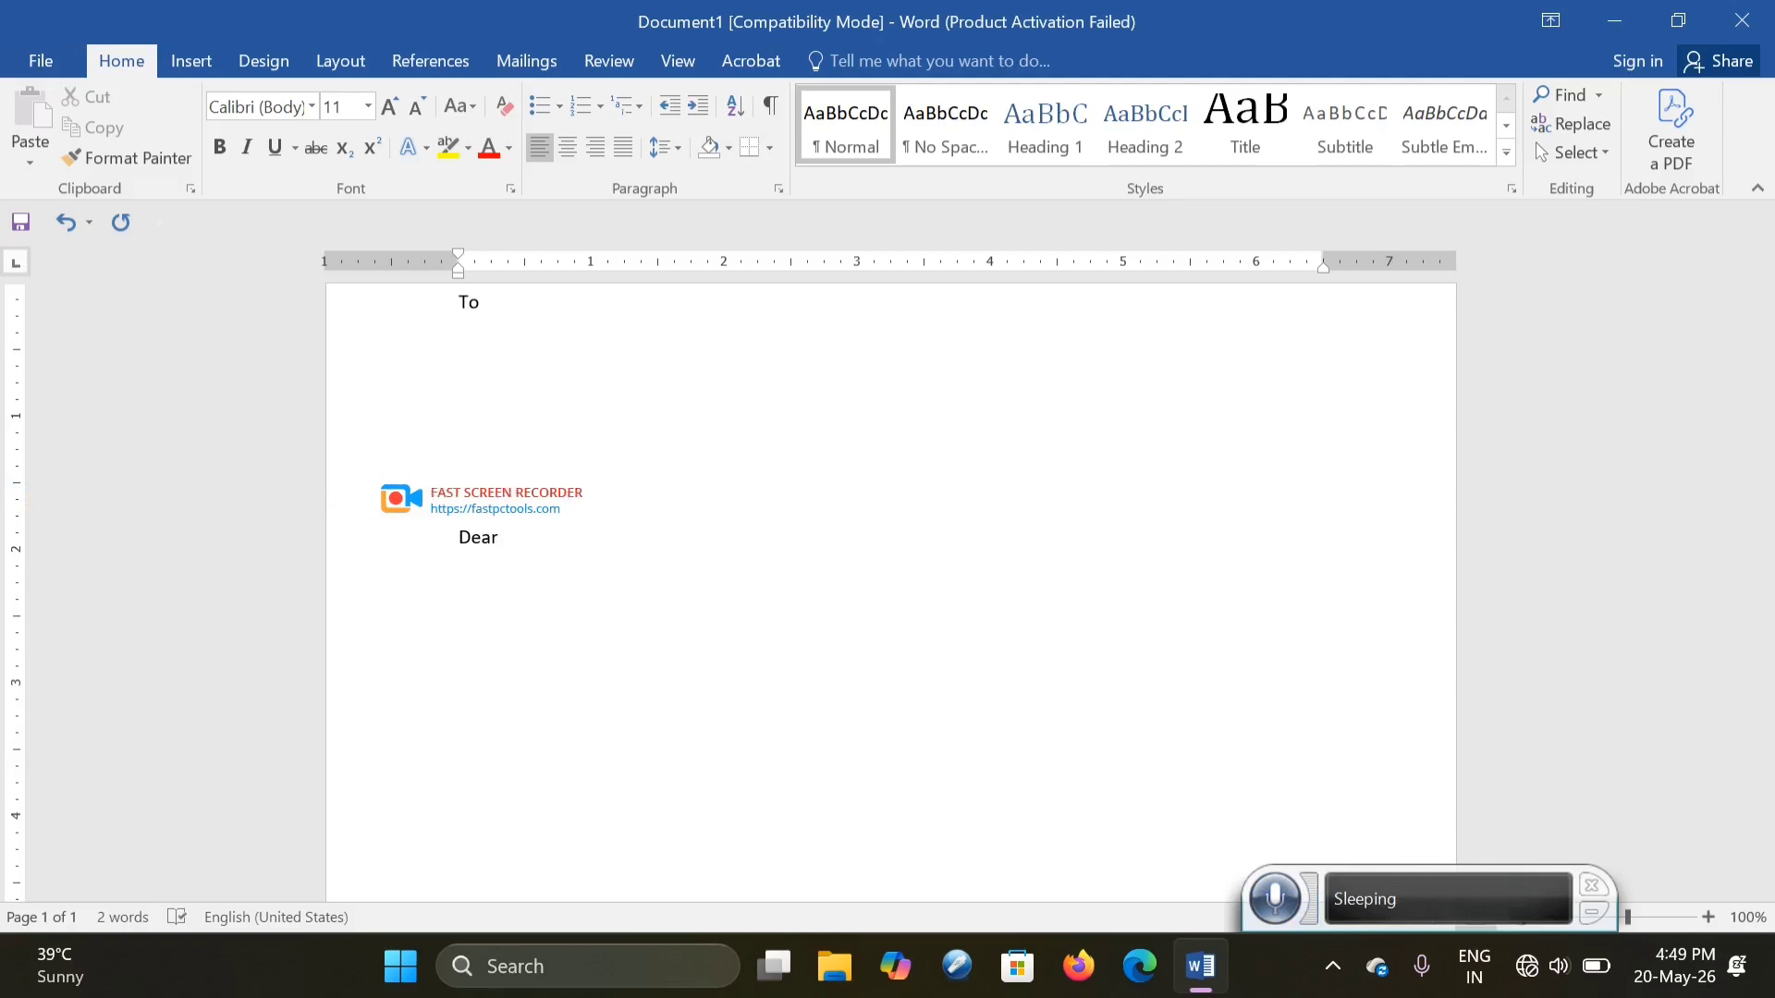
key("Return")
type("knhhlhhlhll")
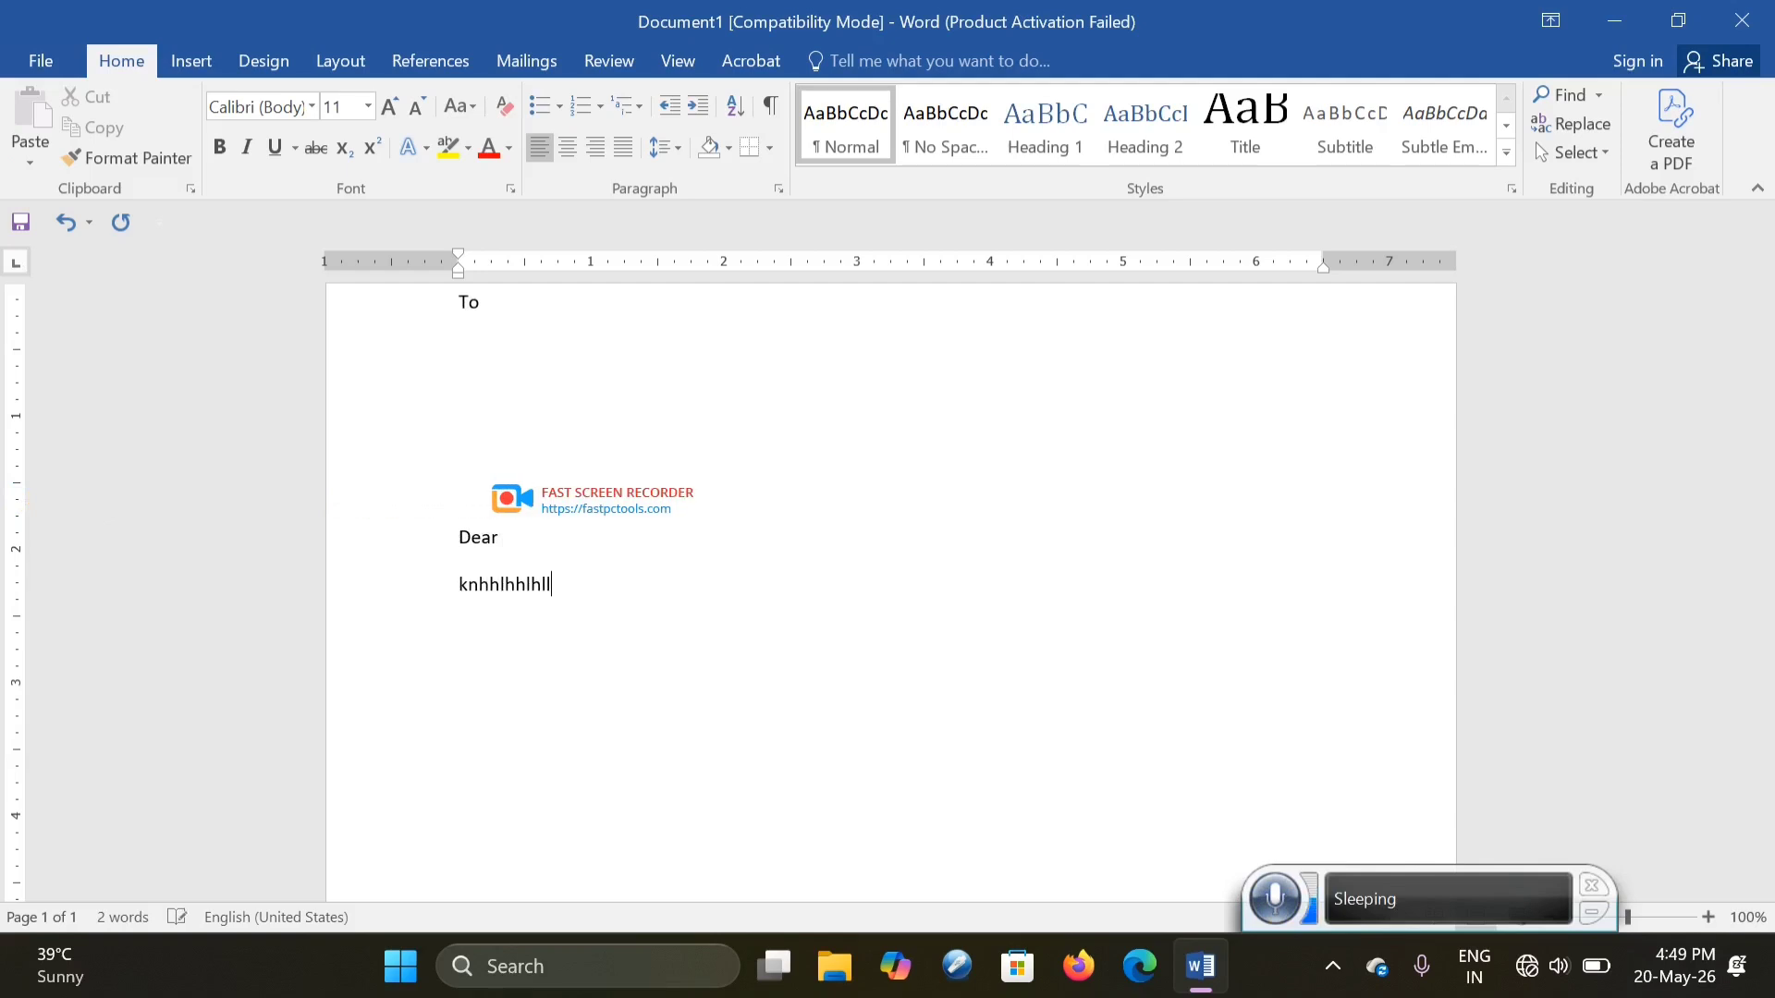
key("Return")
type("kljljljljljlj")
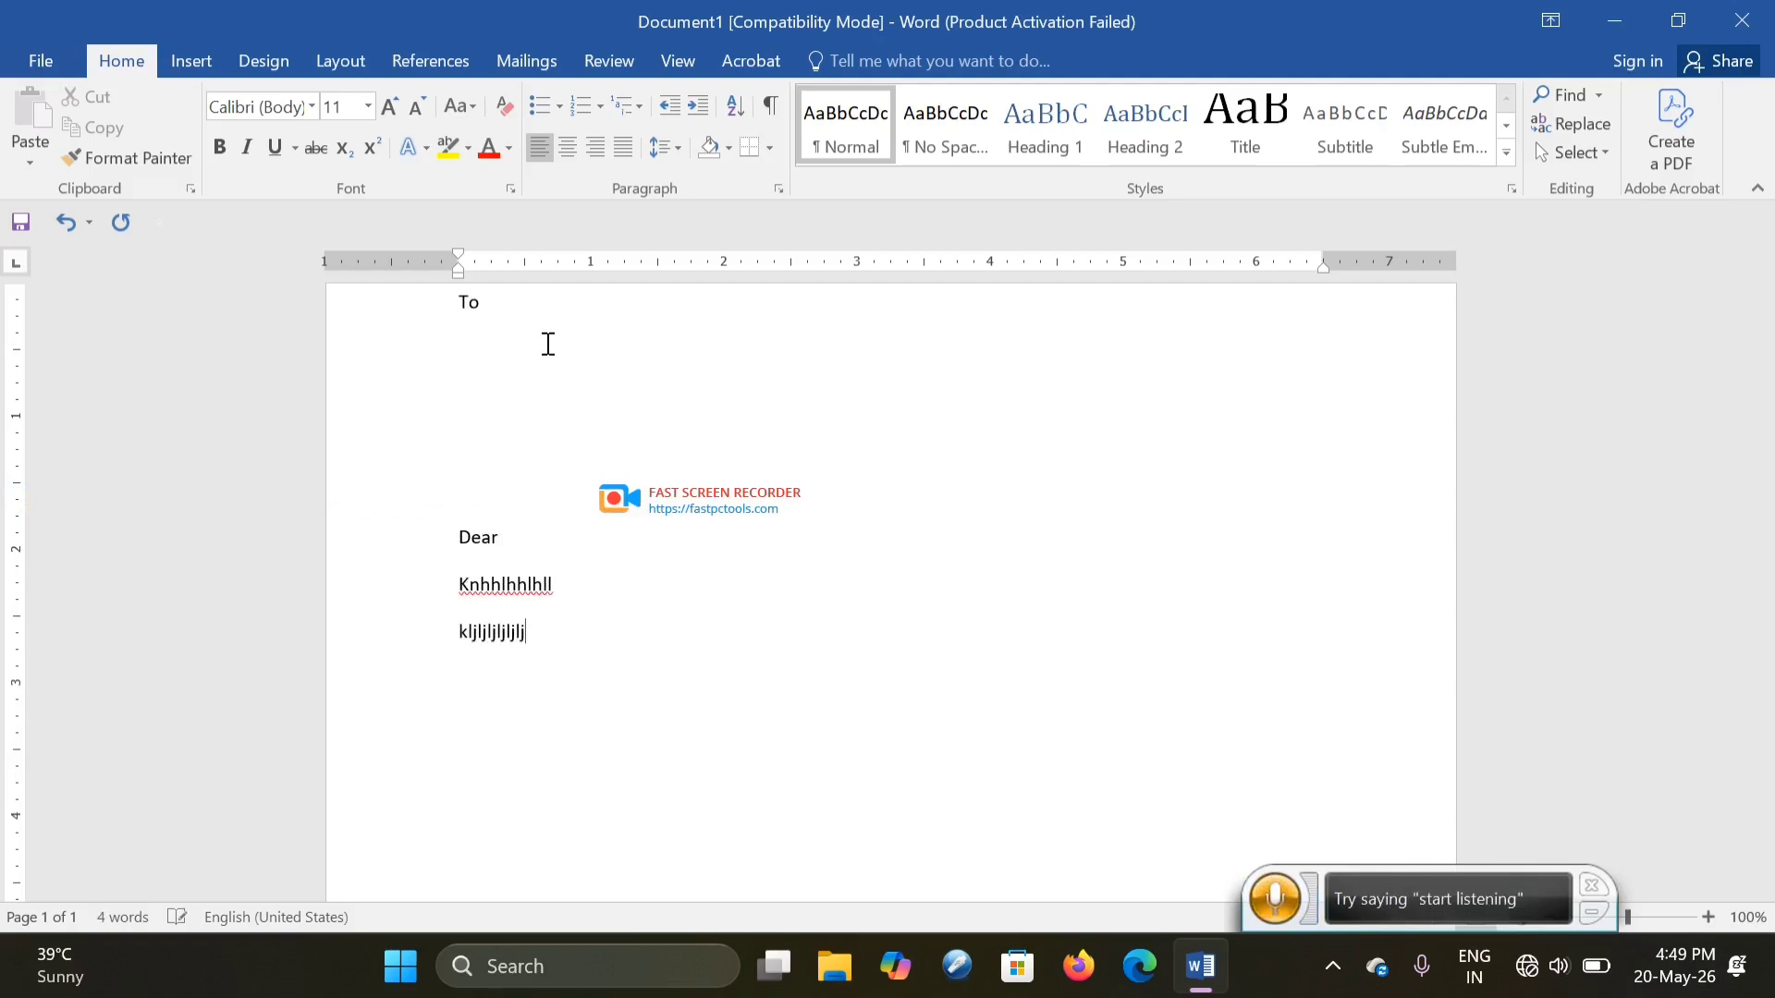
type("bbhbjkgjkhjk jkjh")
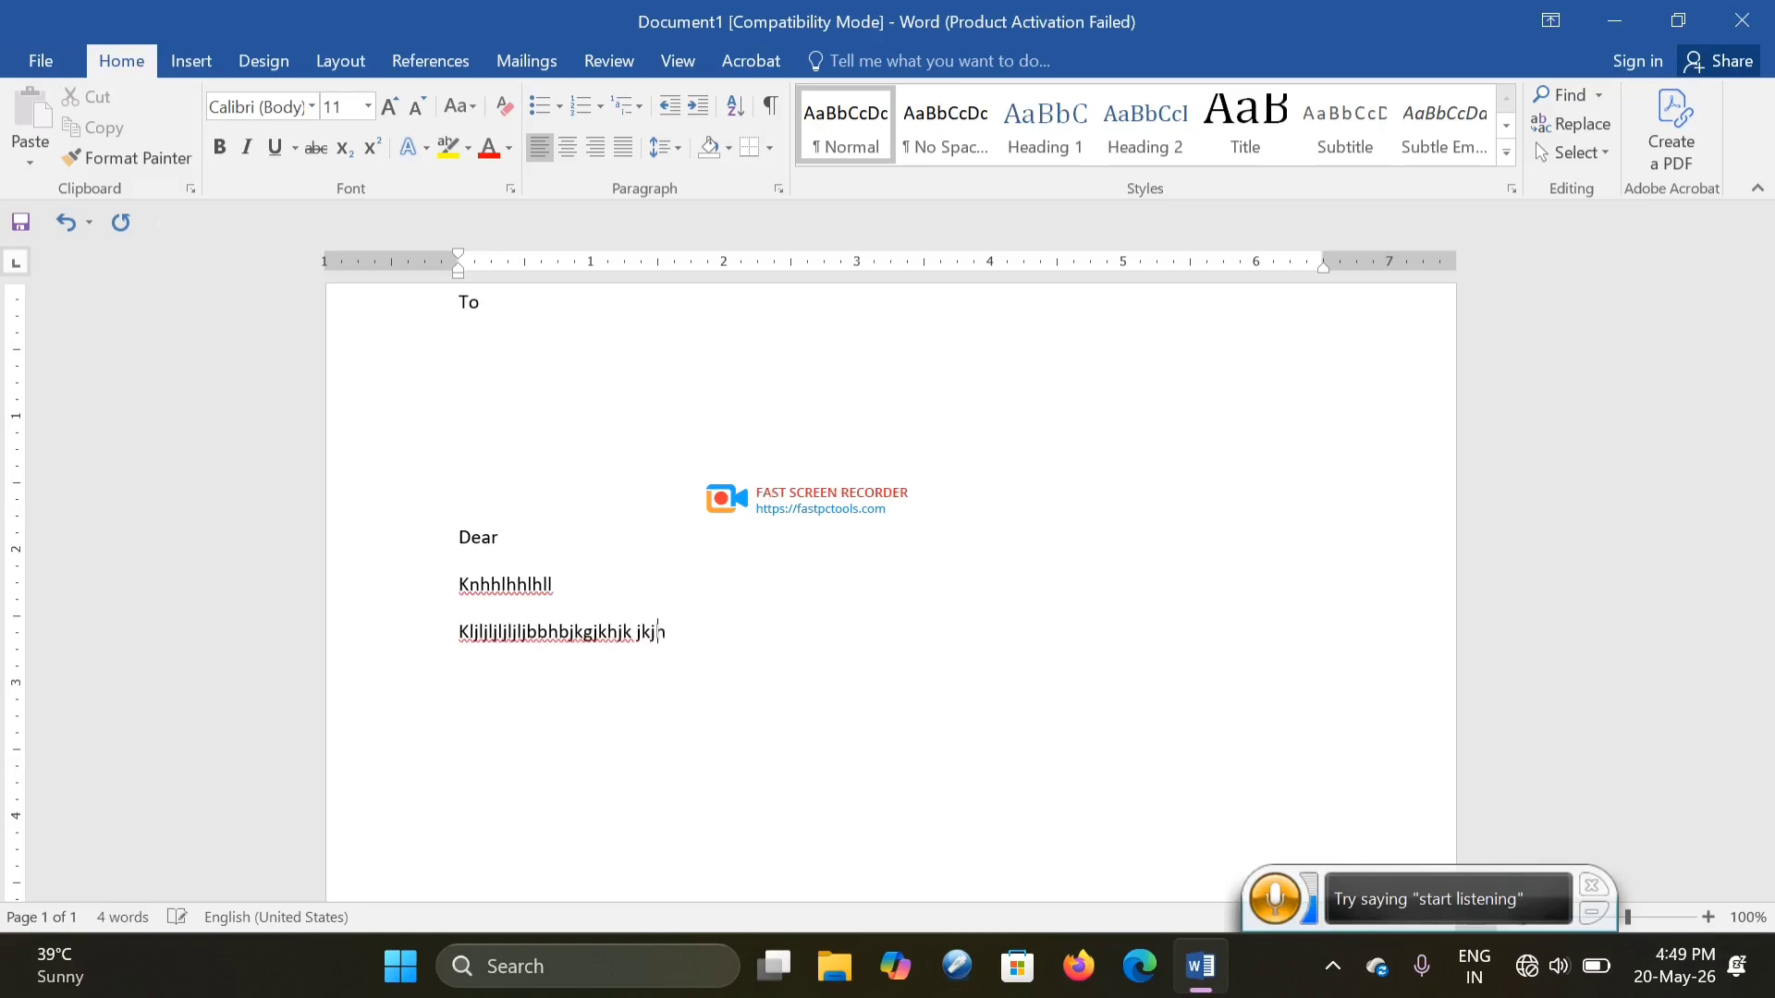
type("jkkjkgkgkgkg kg kgk gkg k kg")
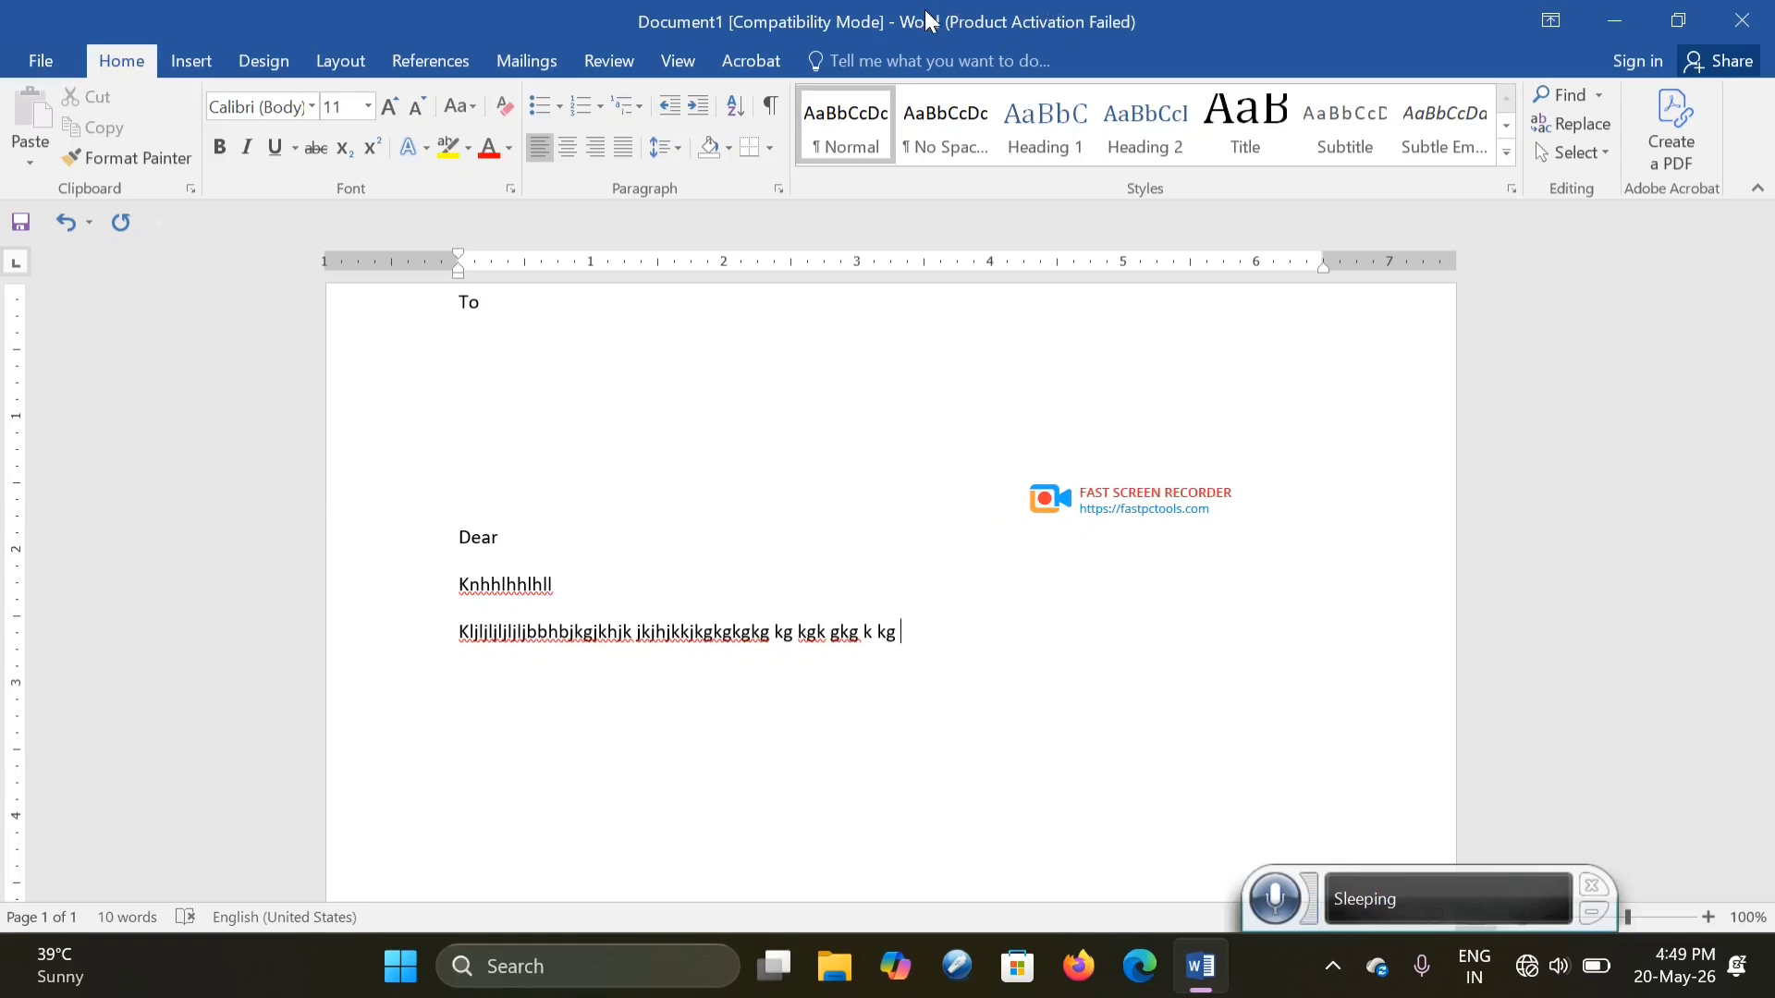
- Open Start Mail Merge on Mailings, type three placeholder lines above Dear, and extend the body text
left_click(498, 58)
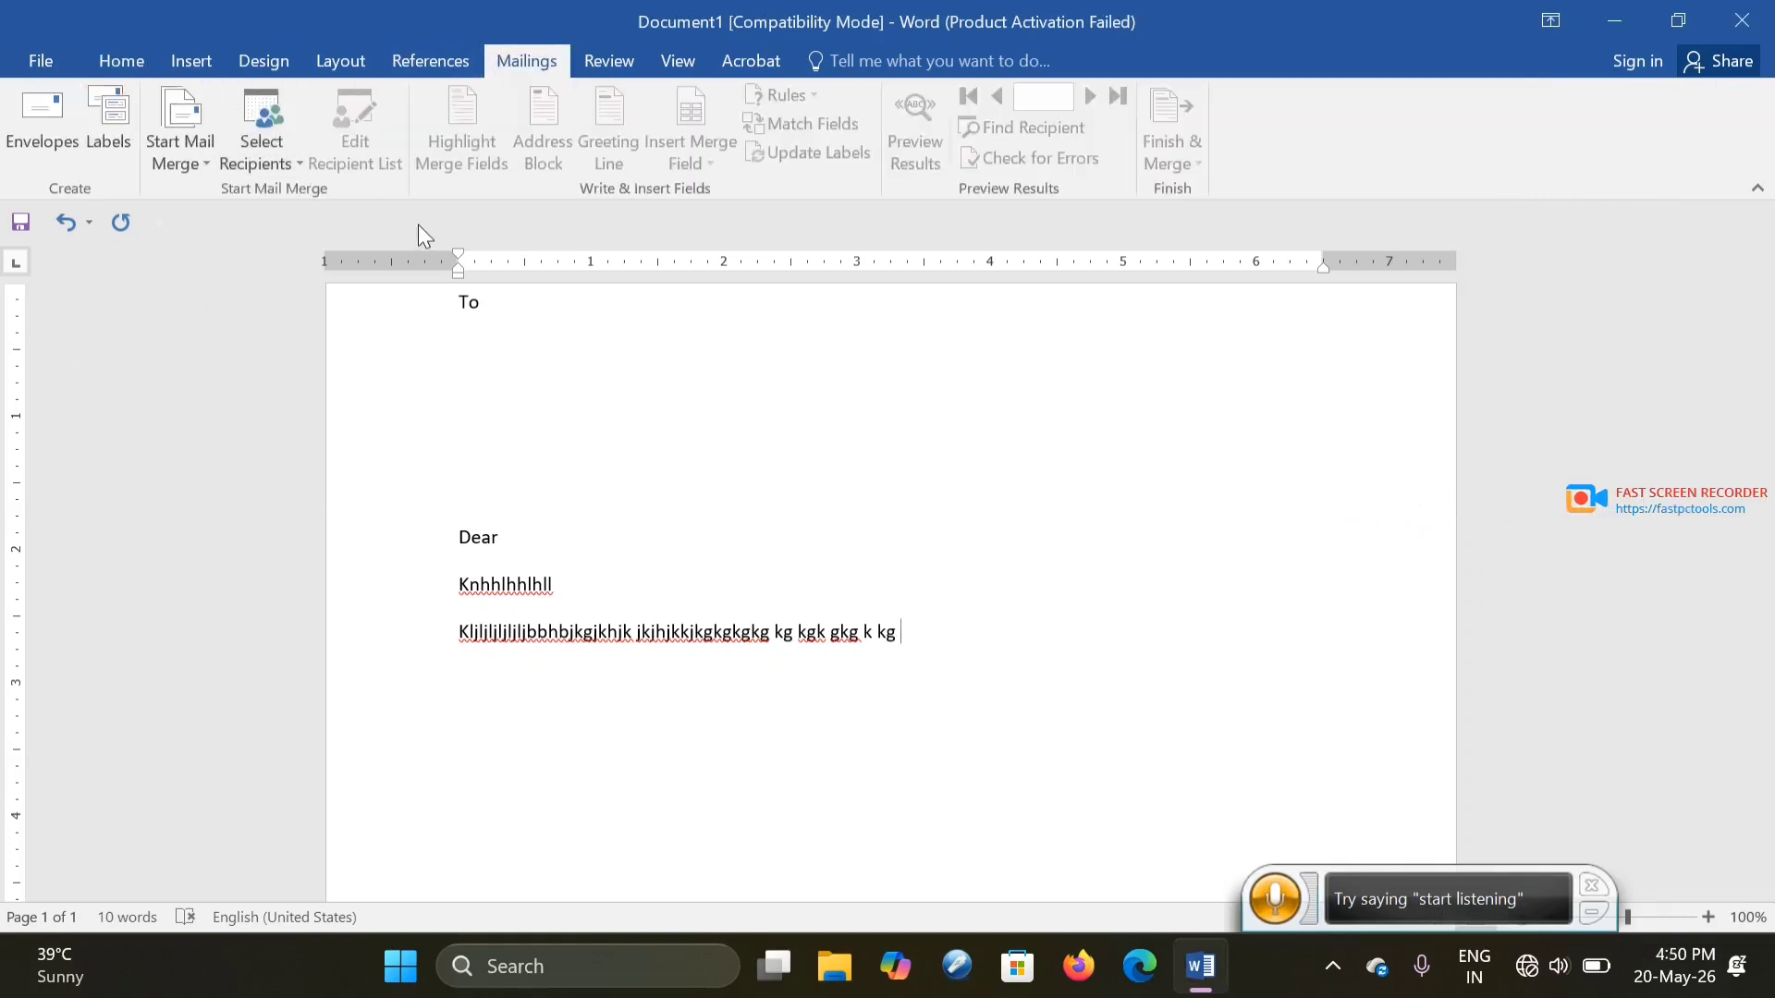
left_click(201, 161)
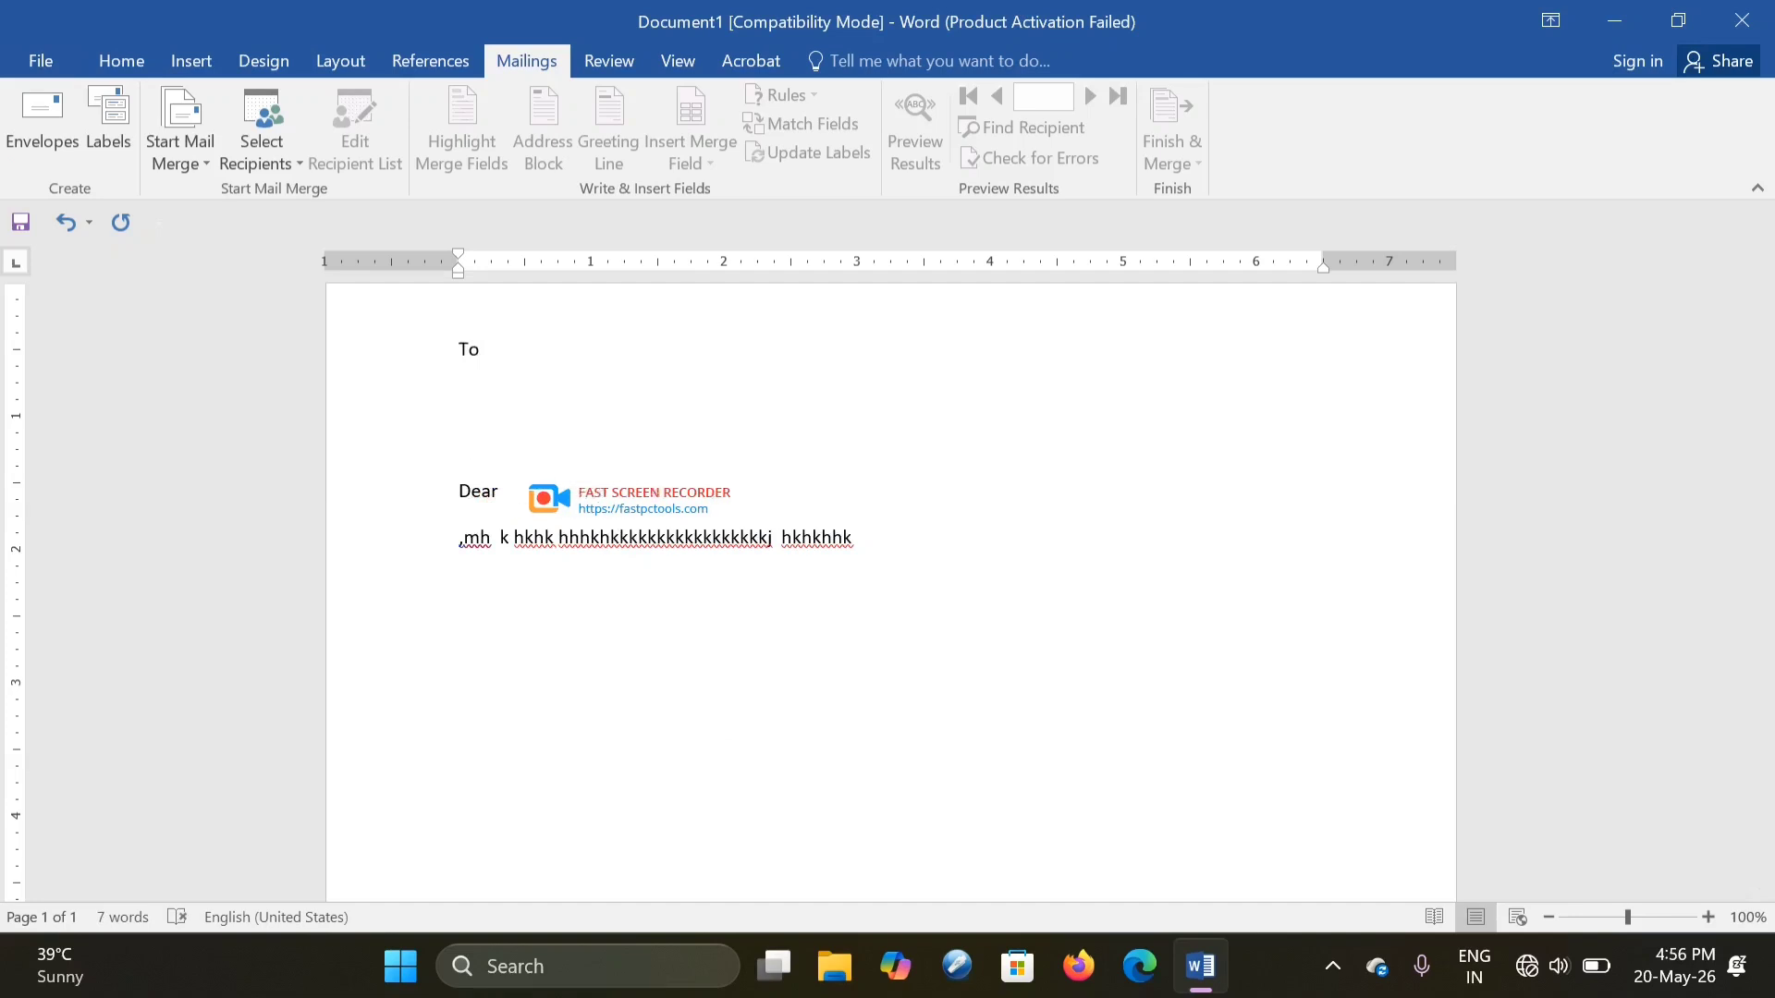
type("Hjhjkhk")
key("Return")
type("gjgg")
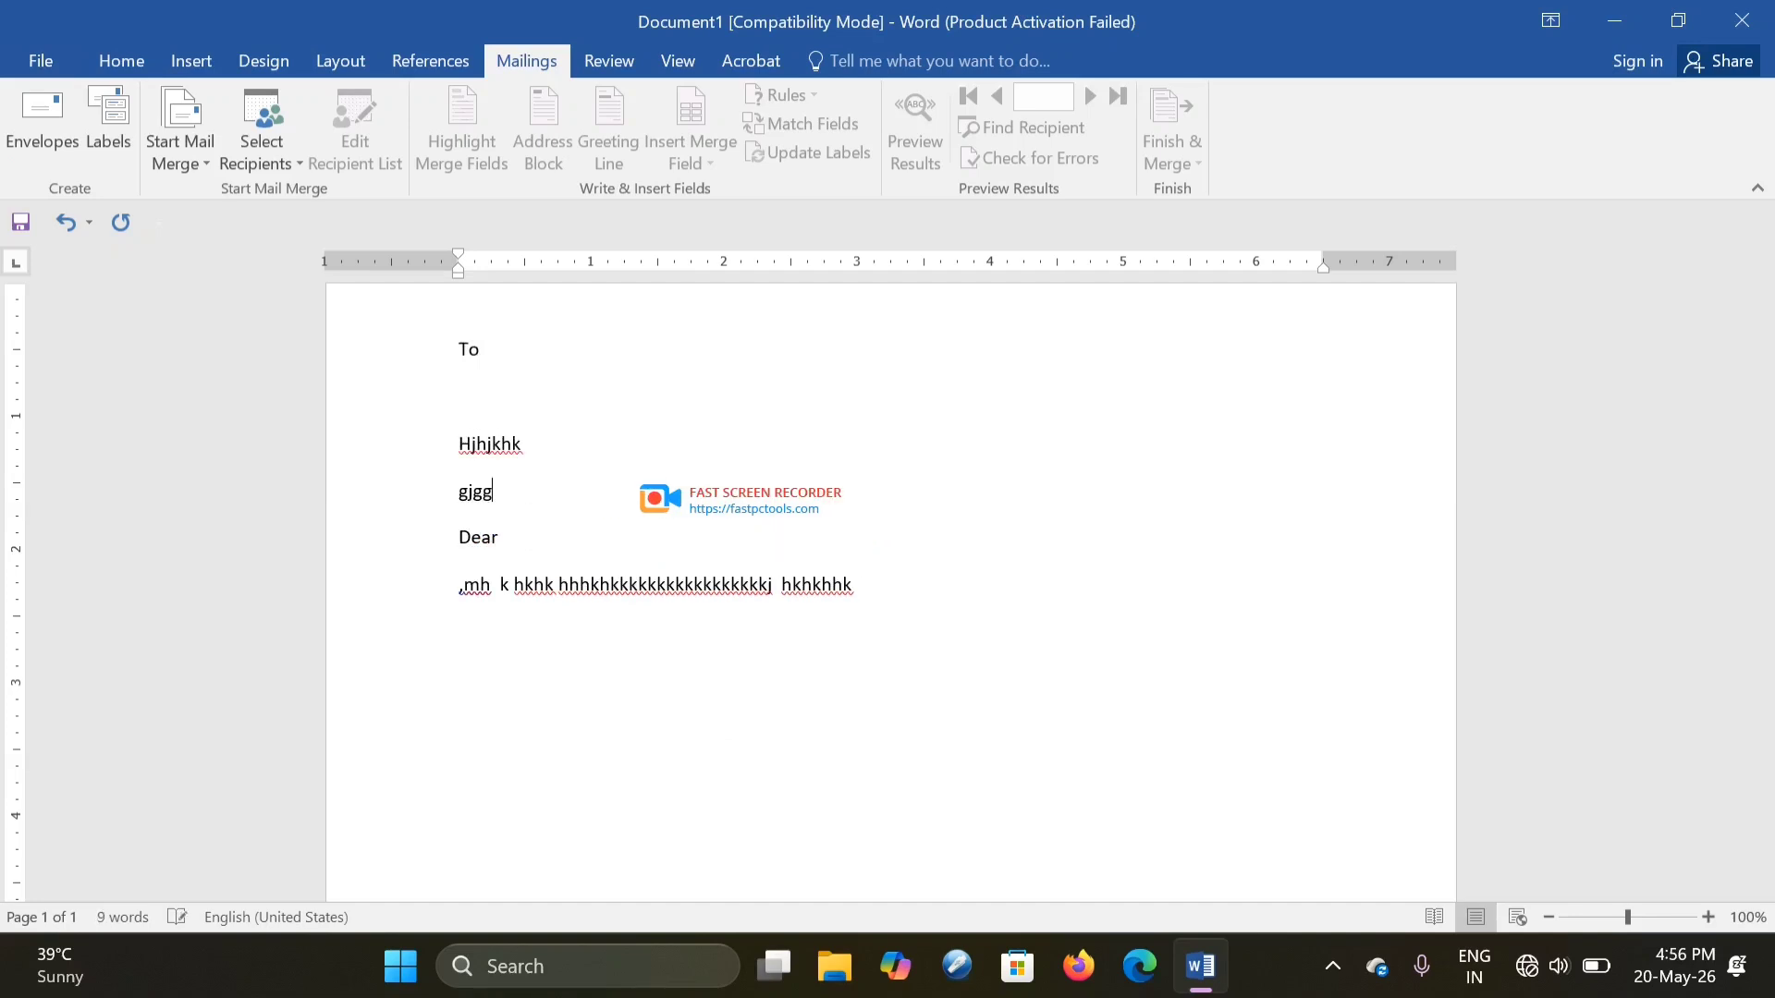
key("Return")
type("jkgkggk")
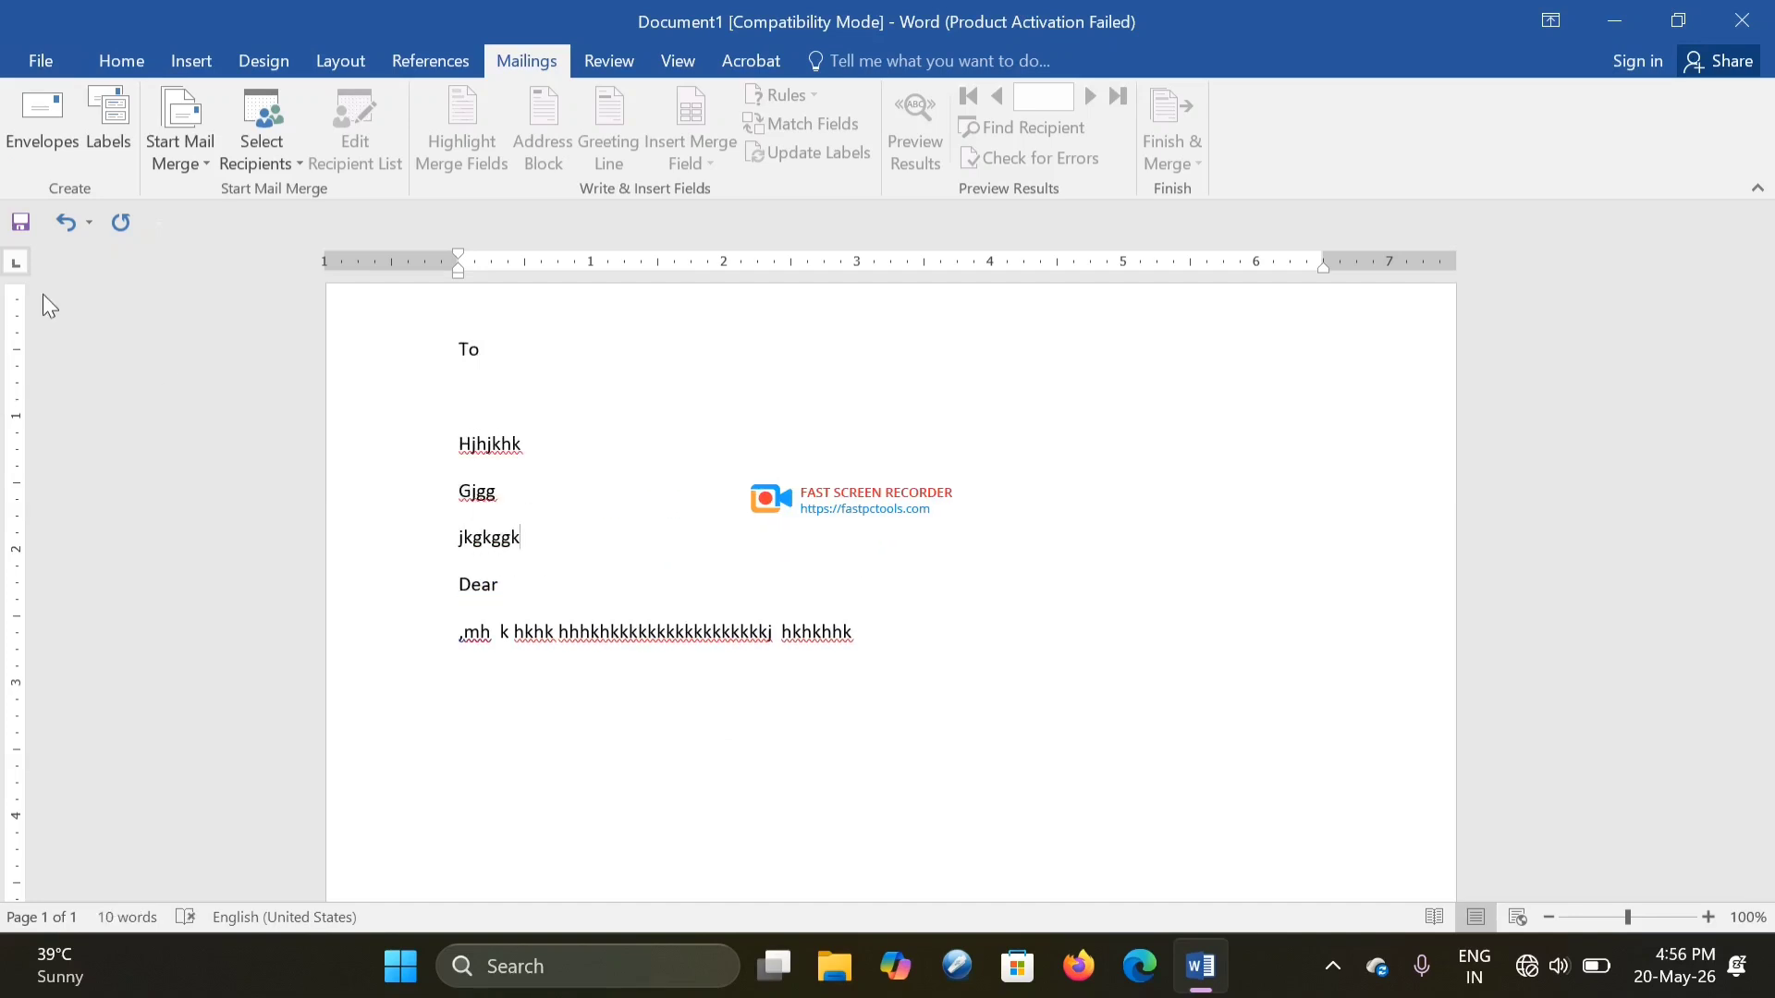
left_click(868, 631)
type("ld")
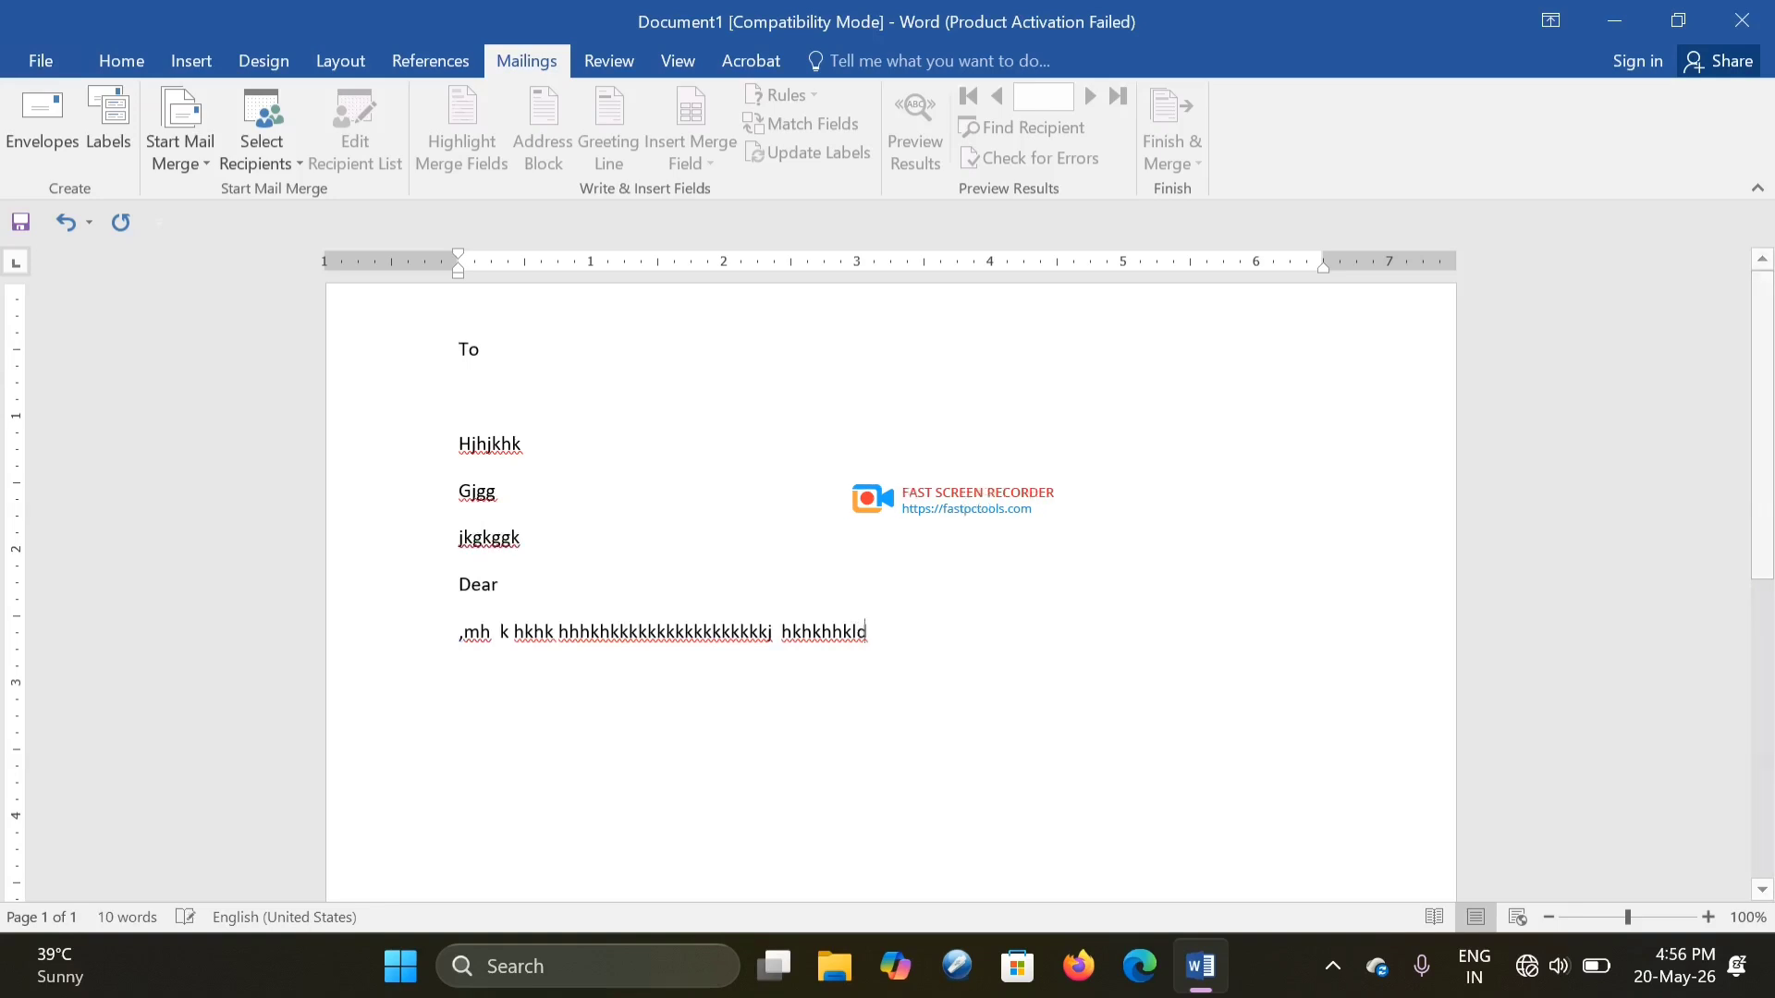
type("ulgd gldjlg dgdlg dlg hdlgh dlgldhgld gldl gdlhg")
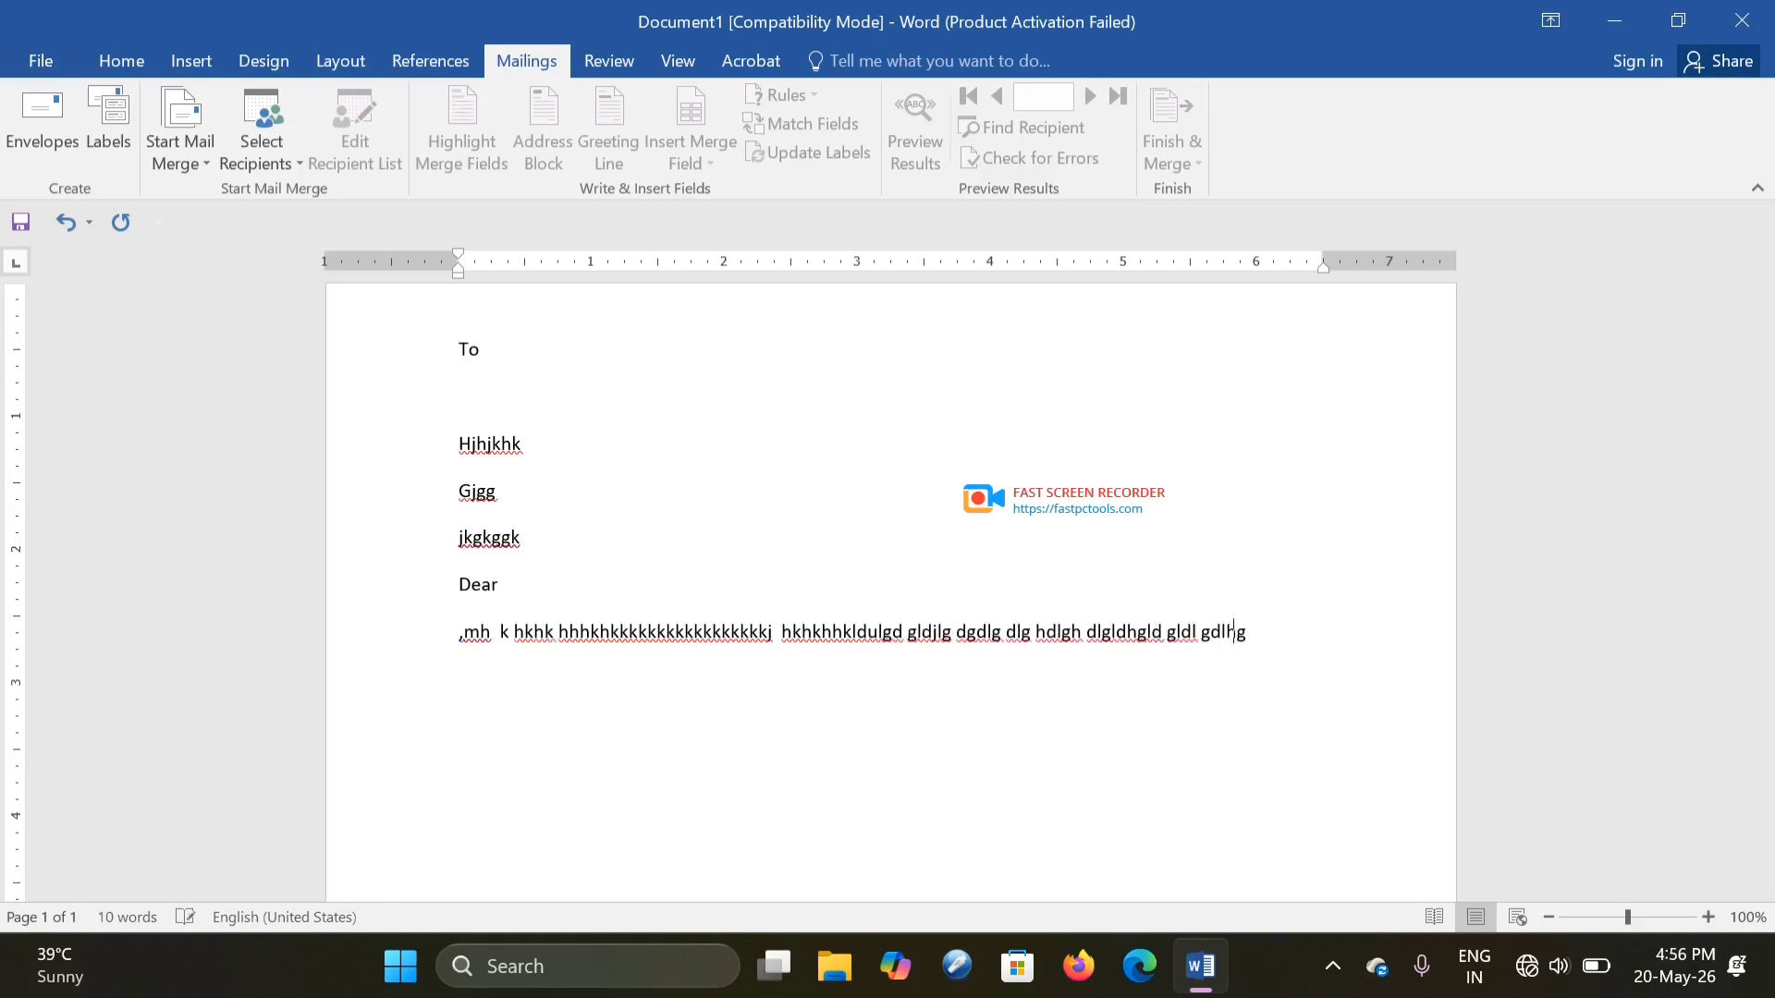
type("d ghdhgldhlgdlhgdlhgldhglhdgldhlghdlghdlhgdl gld")
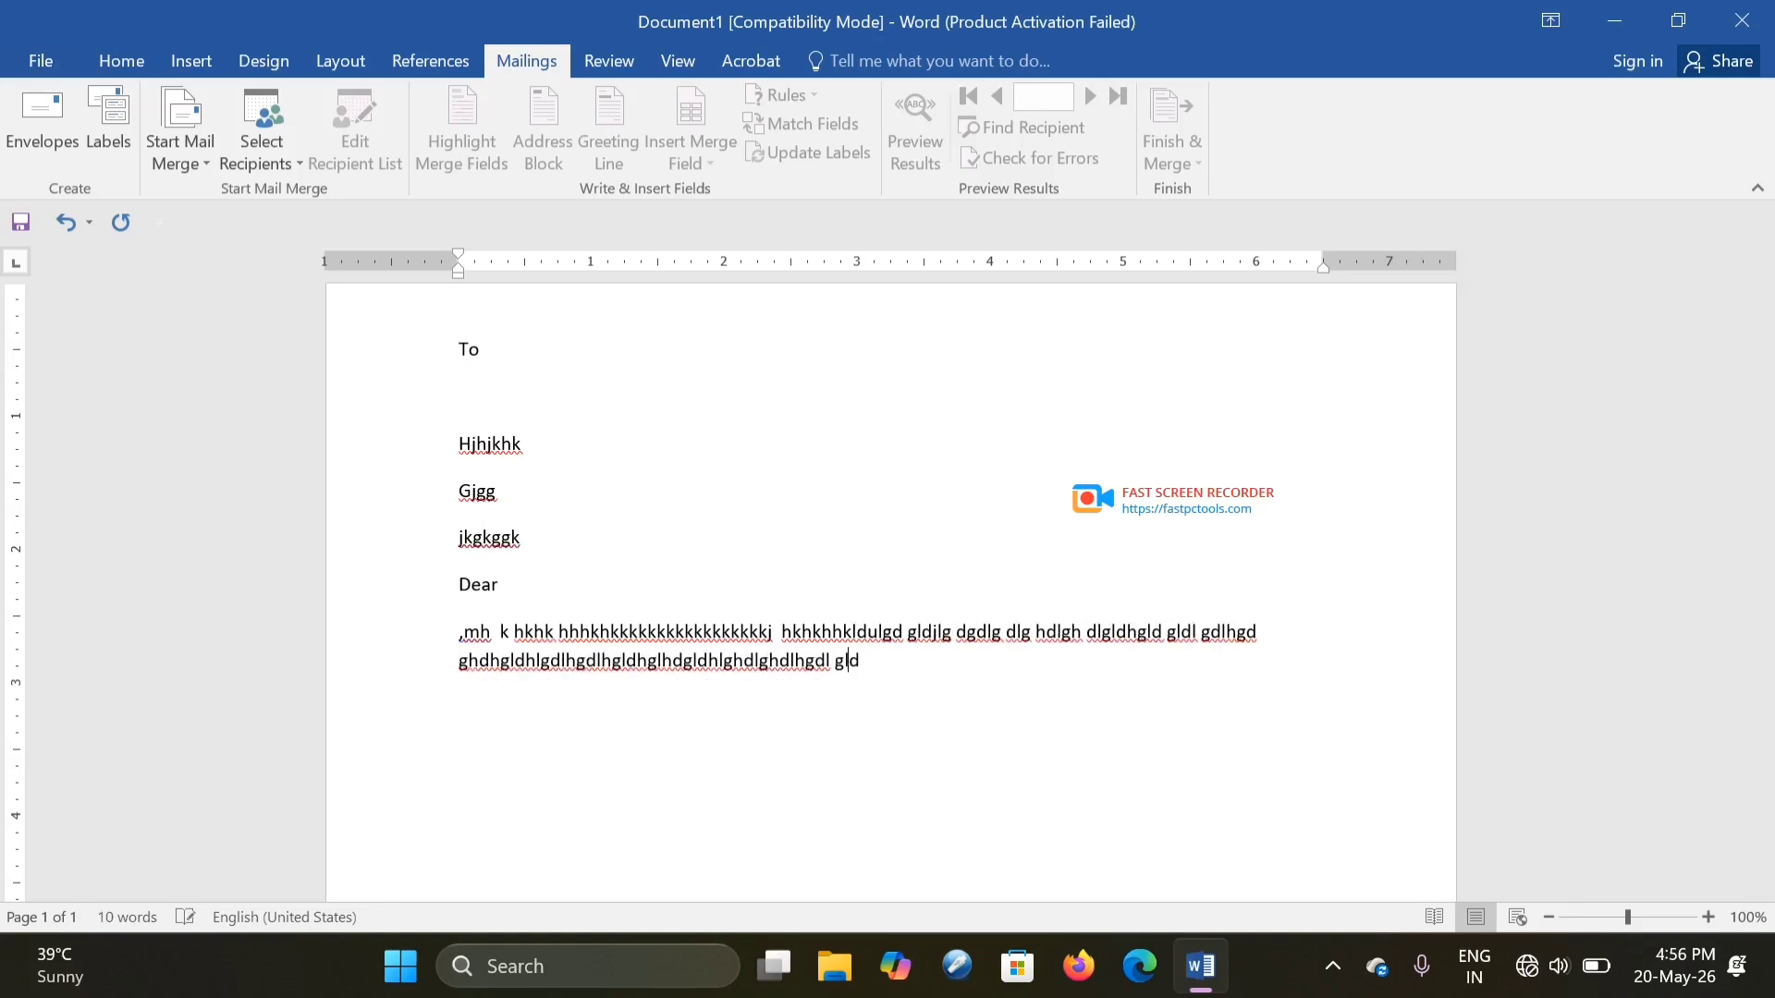
type("glhghldghldhgl")
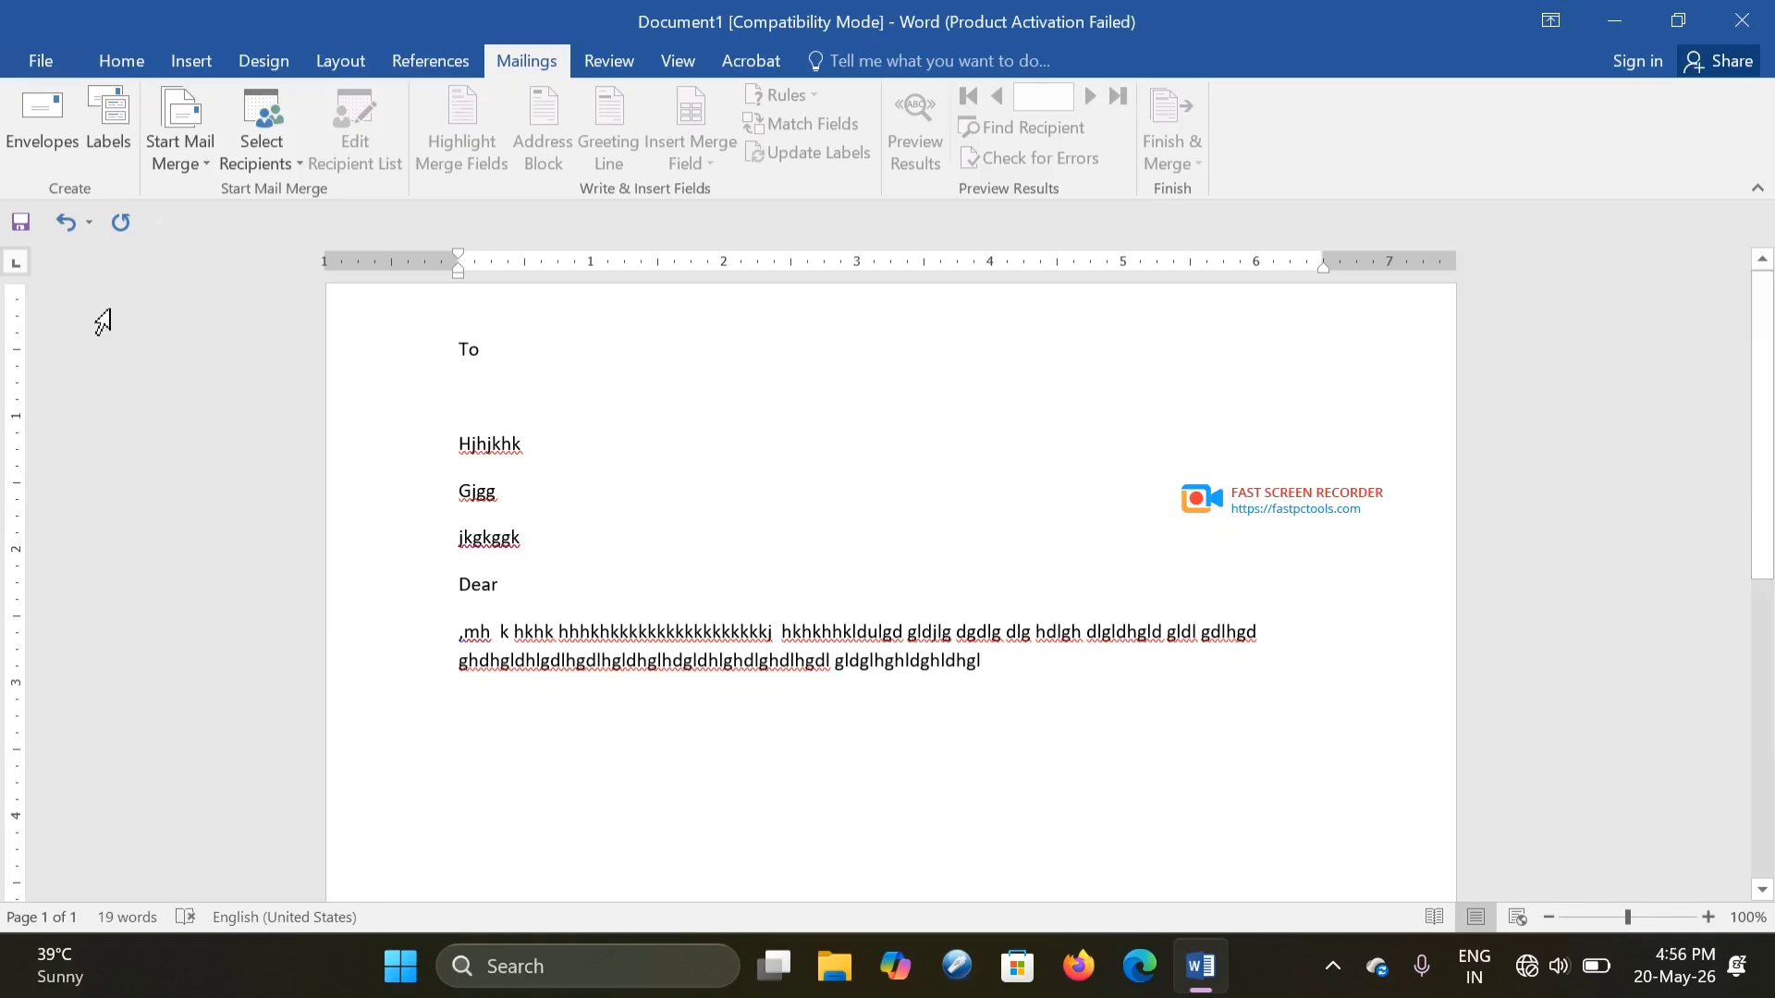
- Choose Select Recipients > Type a New List to open the New Address List dialog
left_click(274, 164)
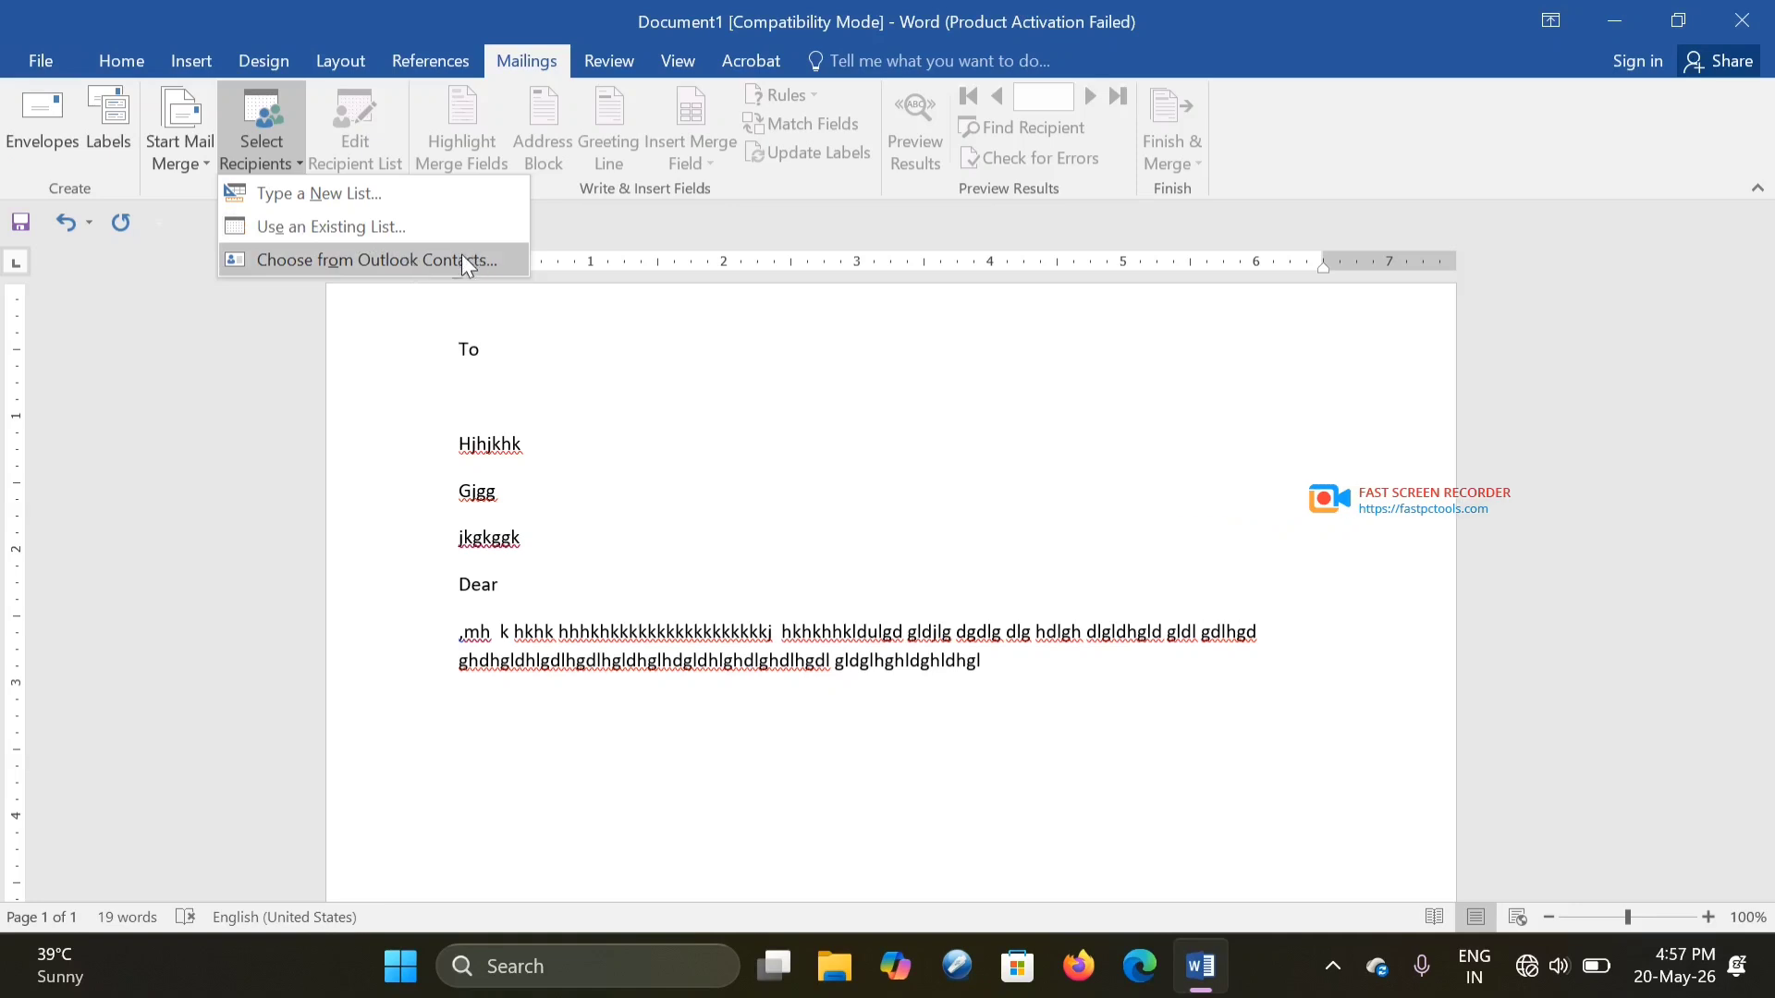
left_click(329, 200)
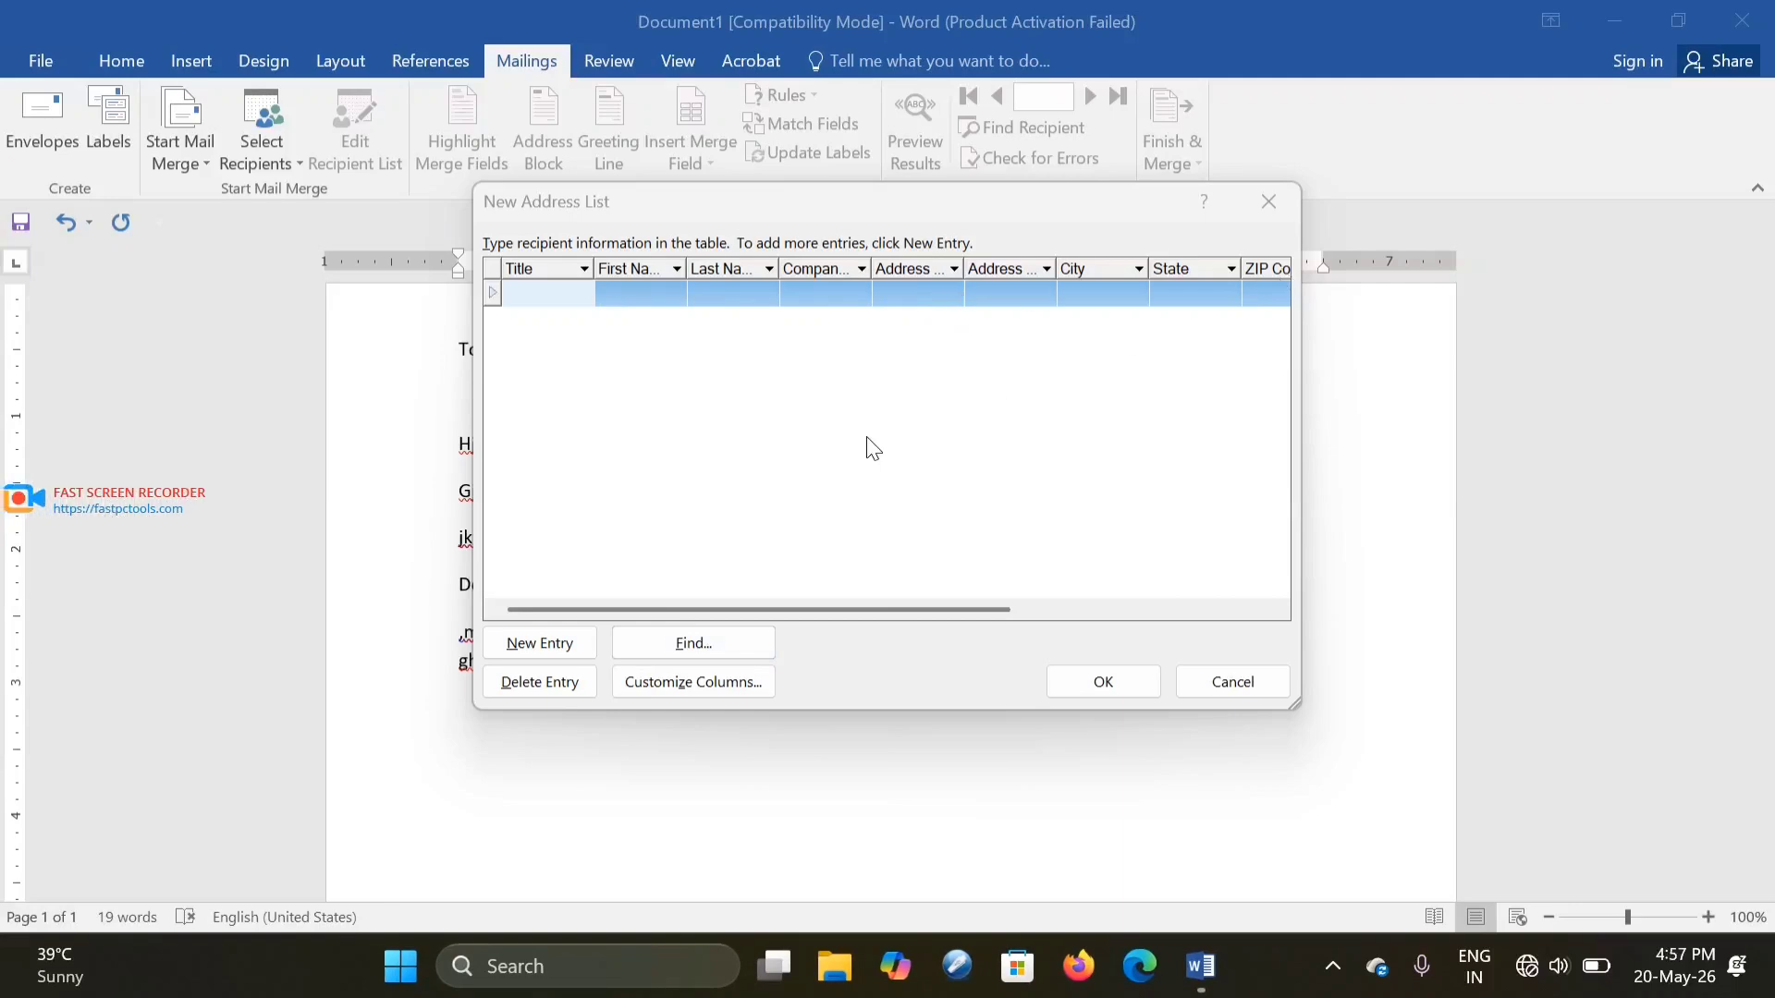
- In Customize Address List, delete Title, First Name, Last Name and following default fields, confirming each
left_click(687, 691)
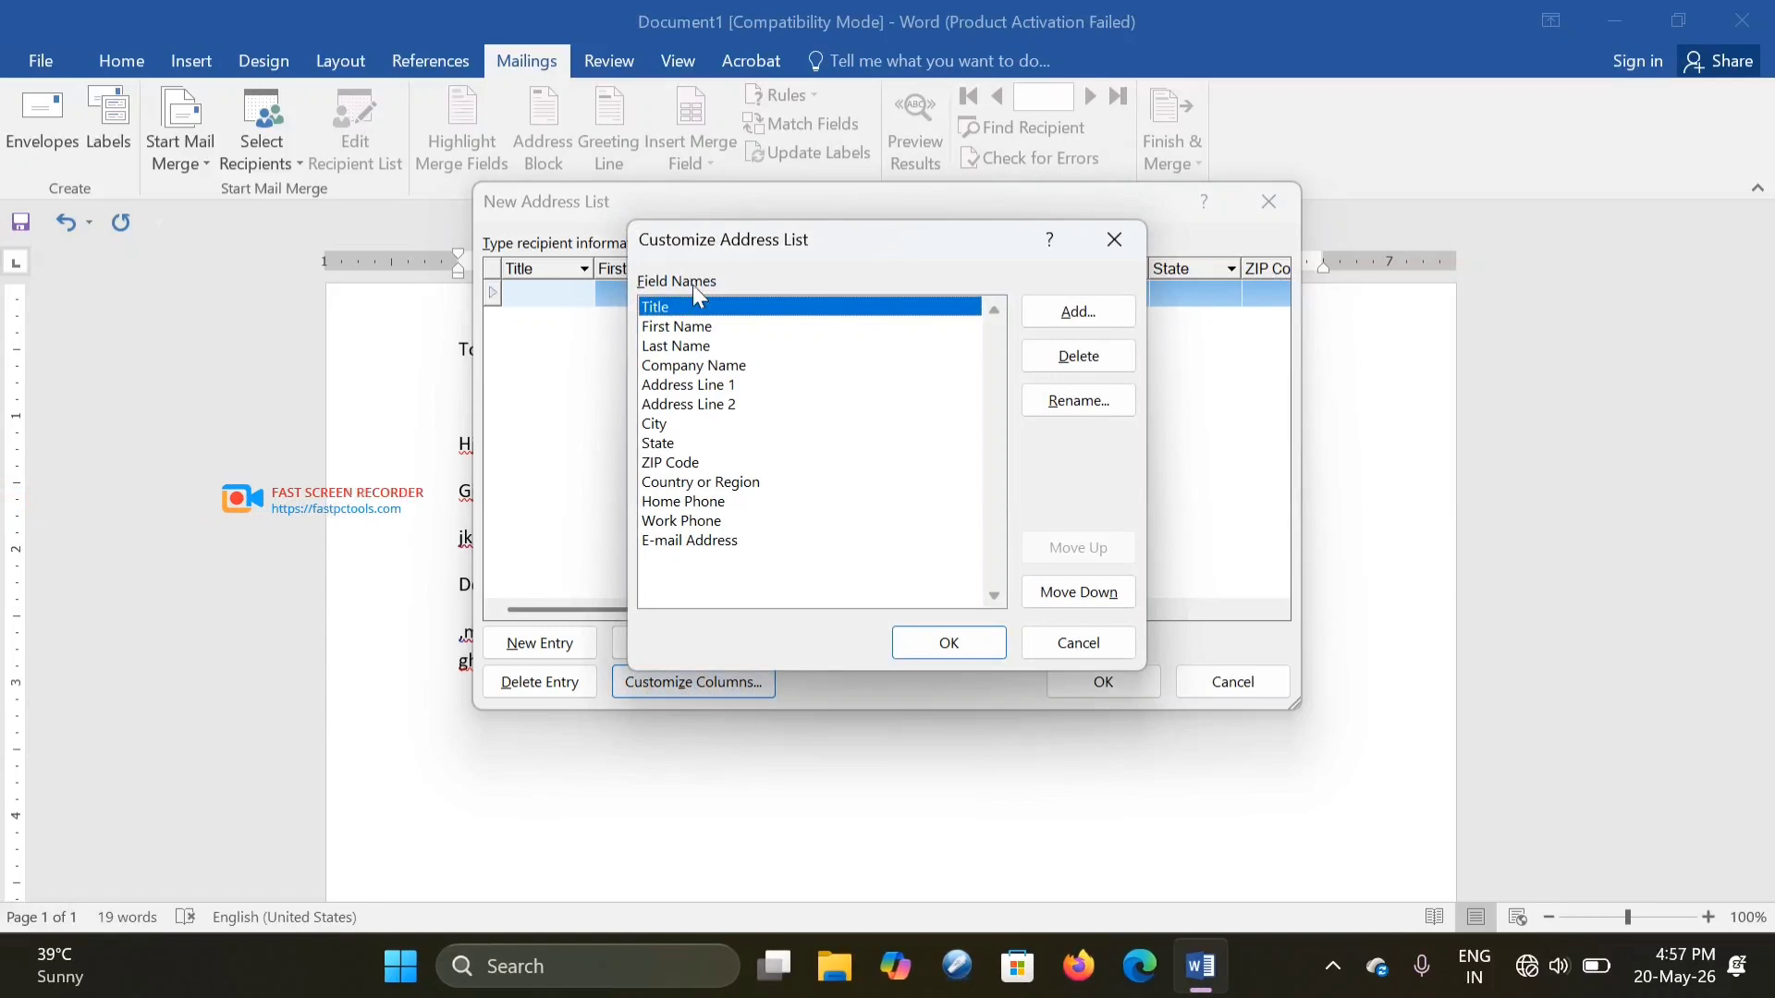
left_click(1032, 368)
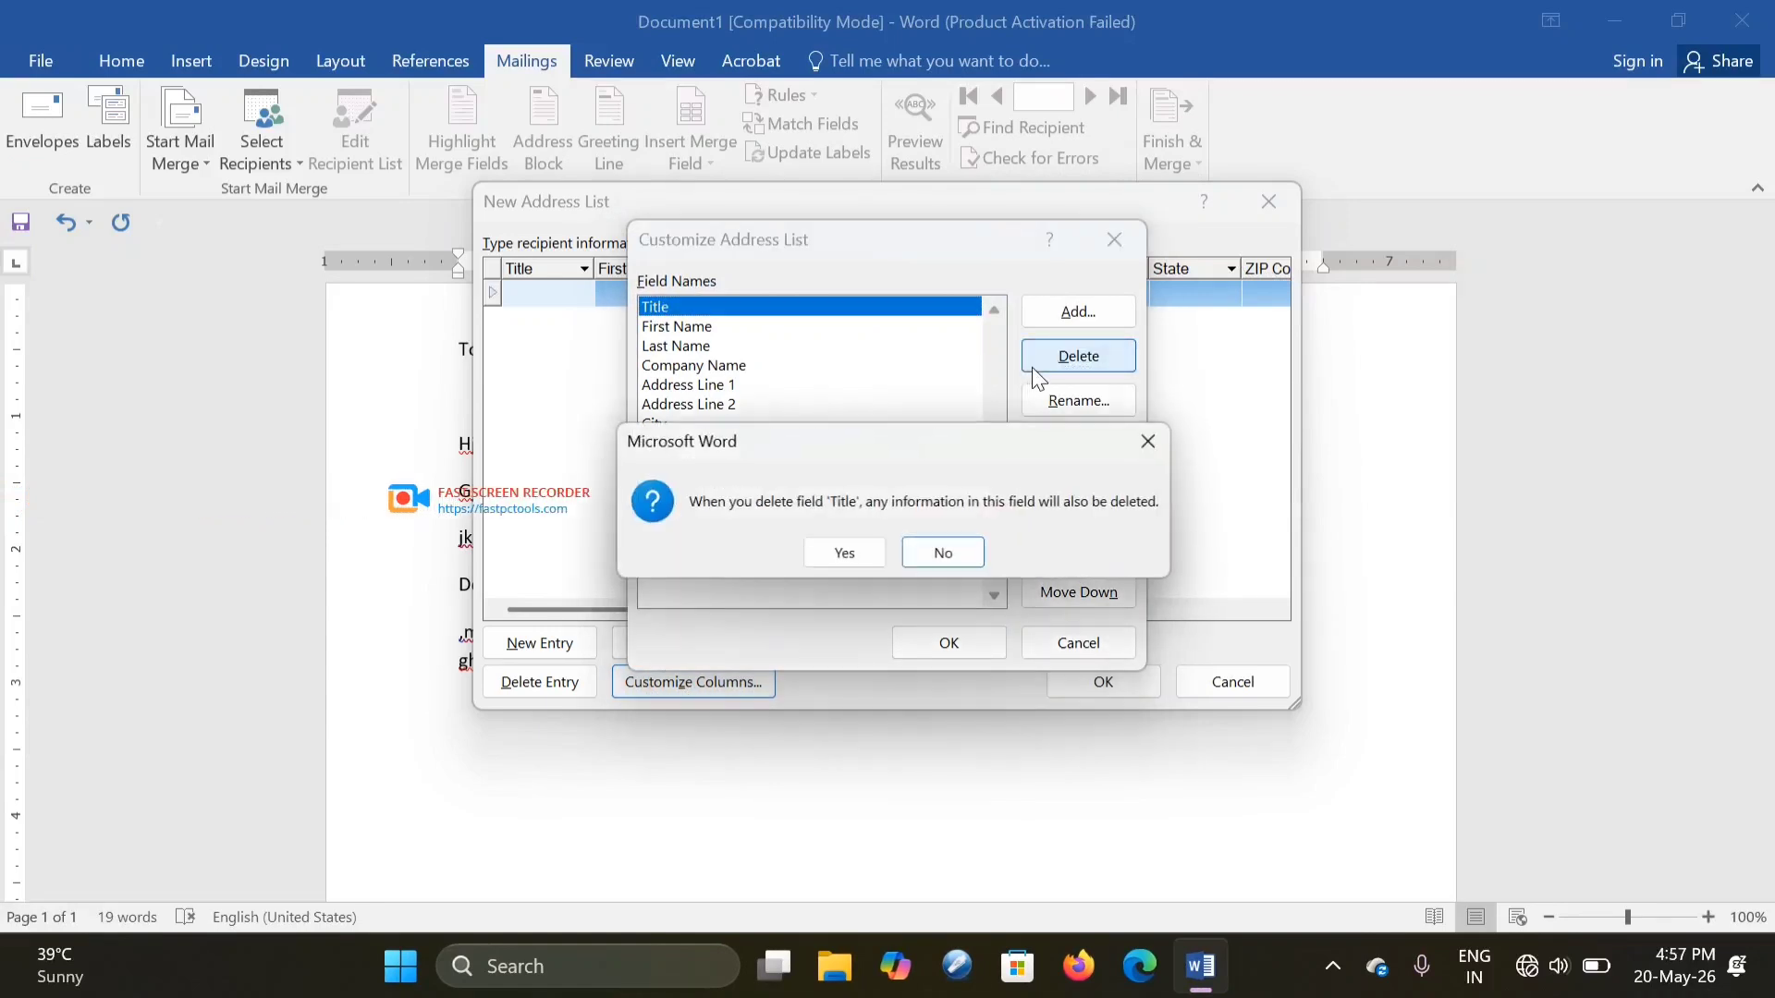
left_click(845, 556)
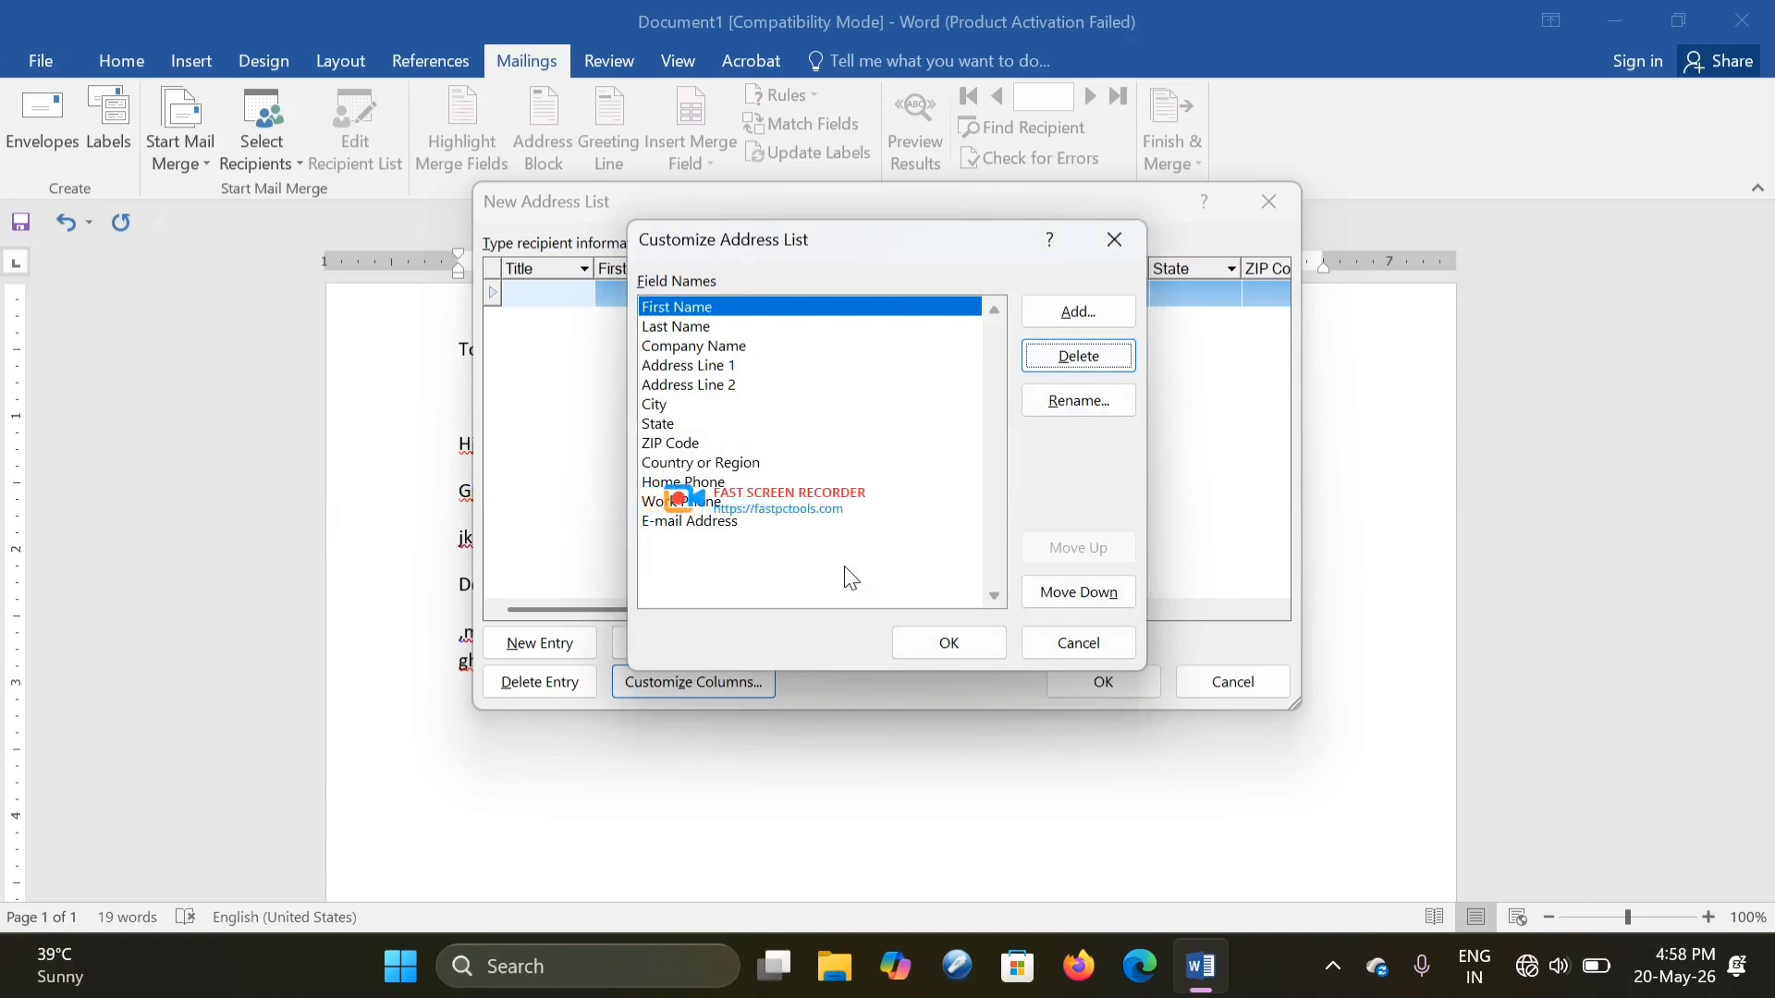
left_click(1058, 364)
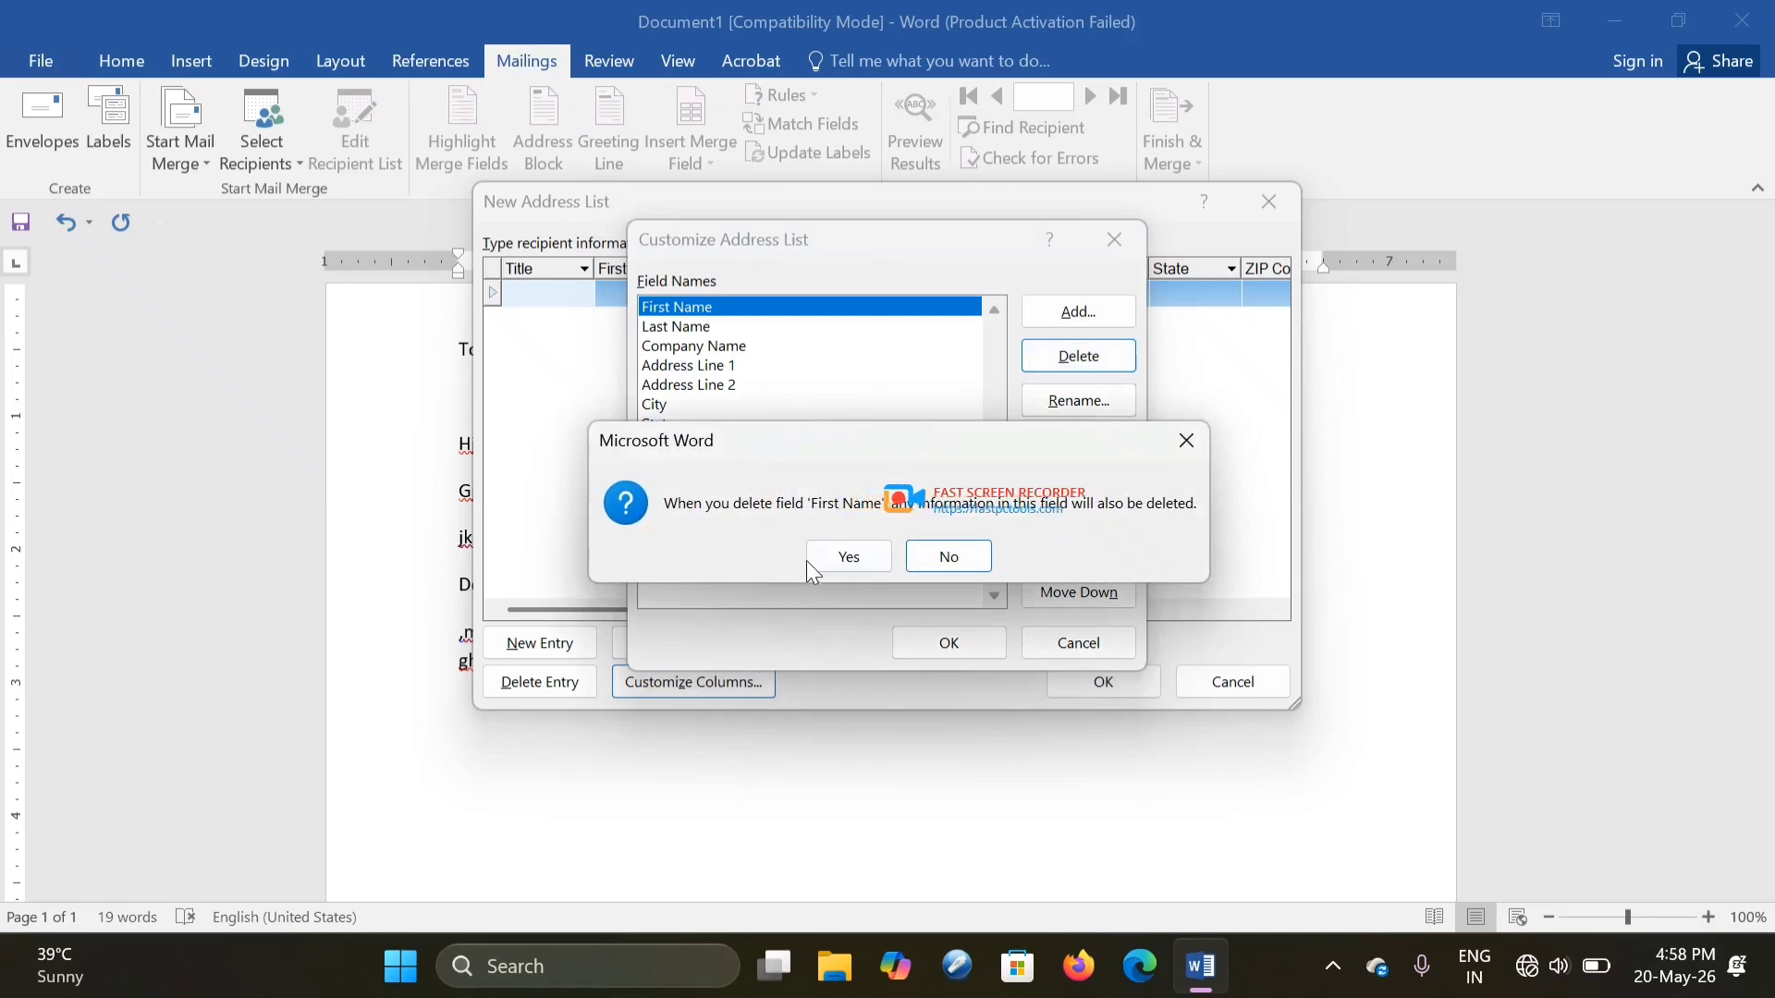
left_click(847, 558)
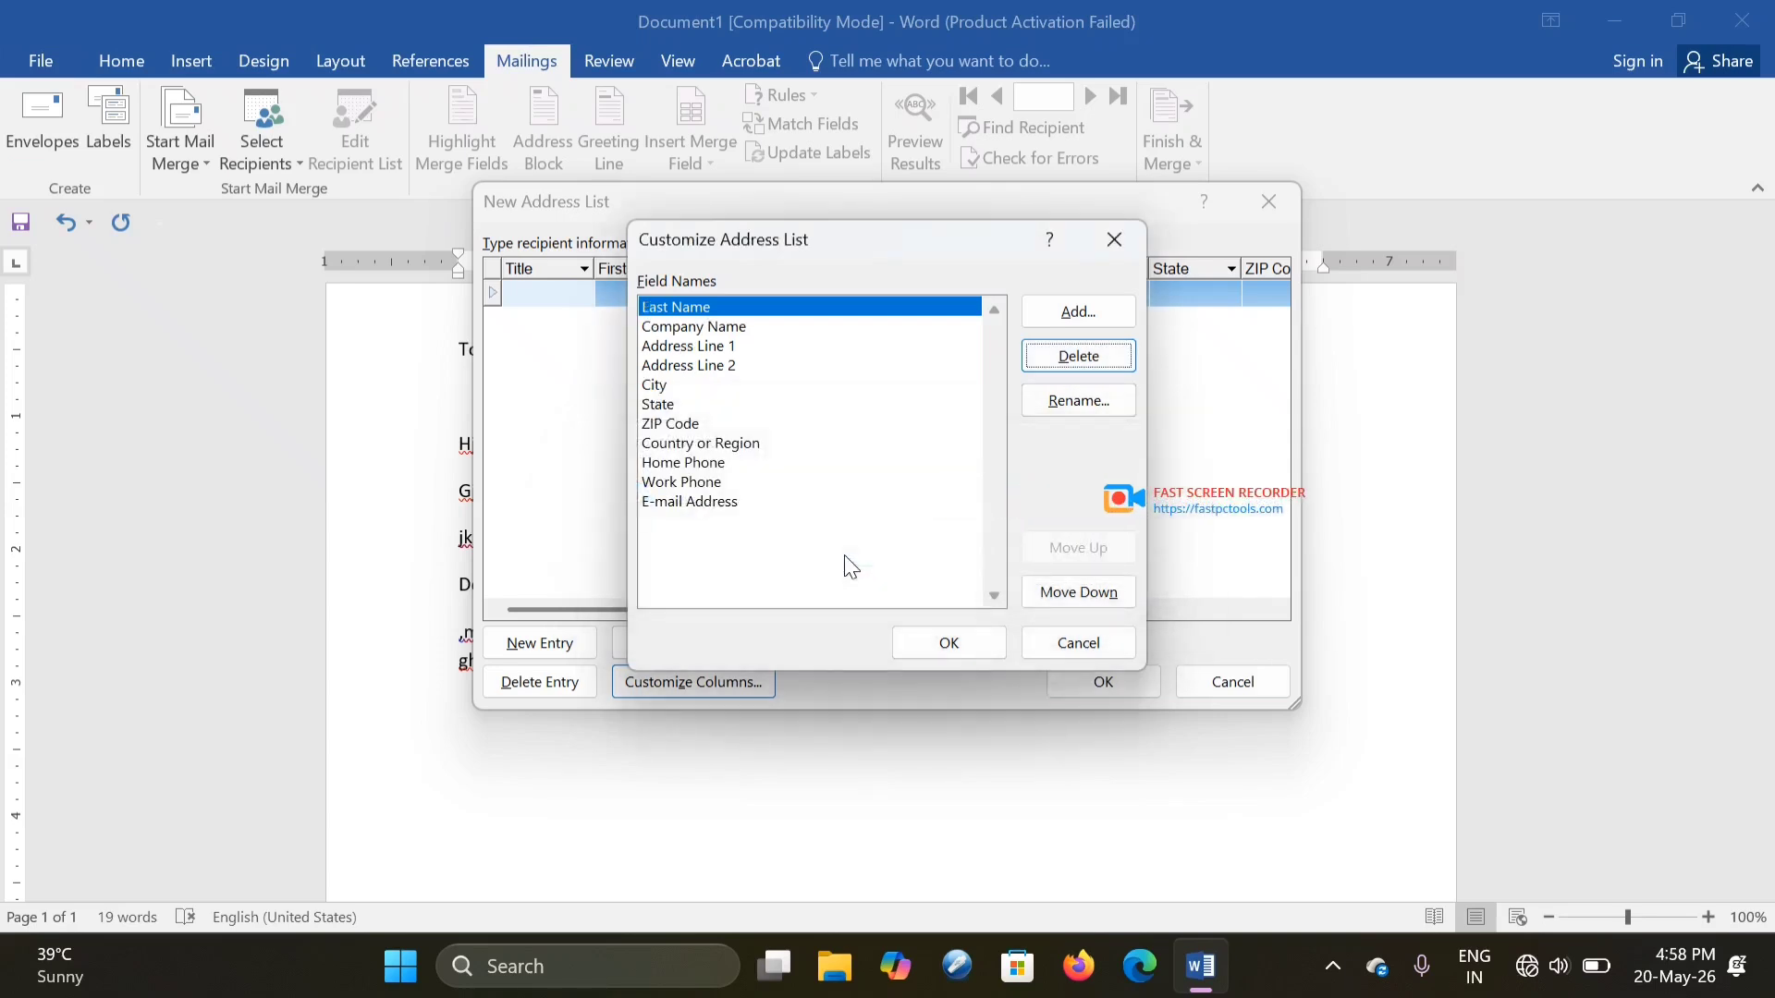
key("Return")
left_click(845, 555)
key("Return")
key("Return")
key("Return")
key("Return")
key("Return")
key("Return")
key("Return")
key("Return")
key("Return")
key("Return")
key("Return")
key("Return")
key("Return")
key("Return")
key("Return")
key("Return")
key("Return")
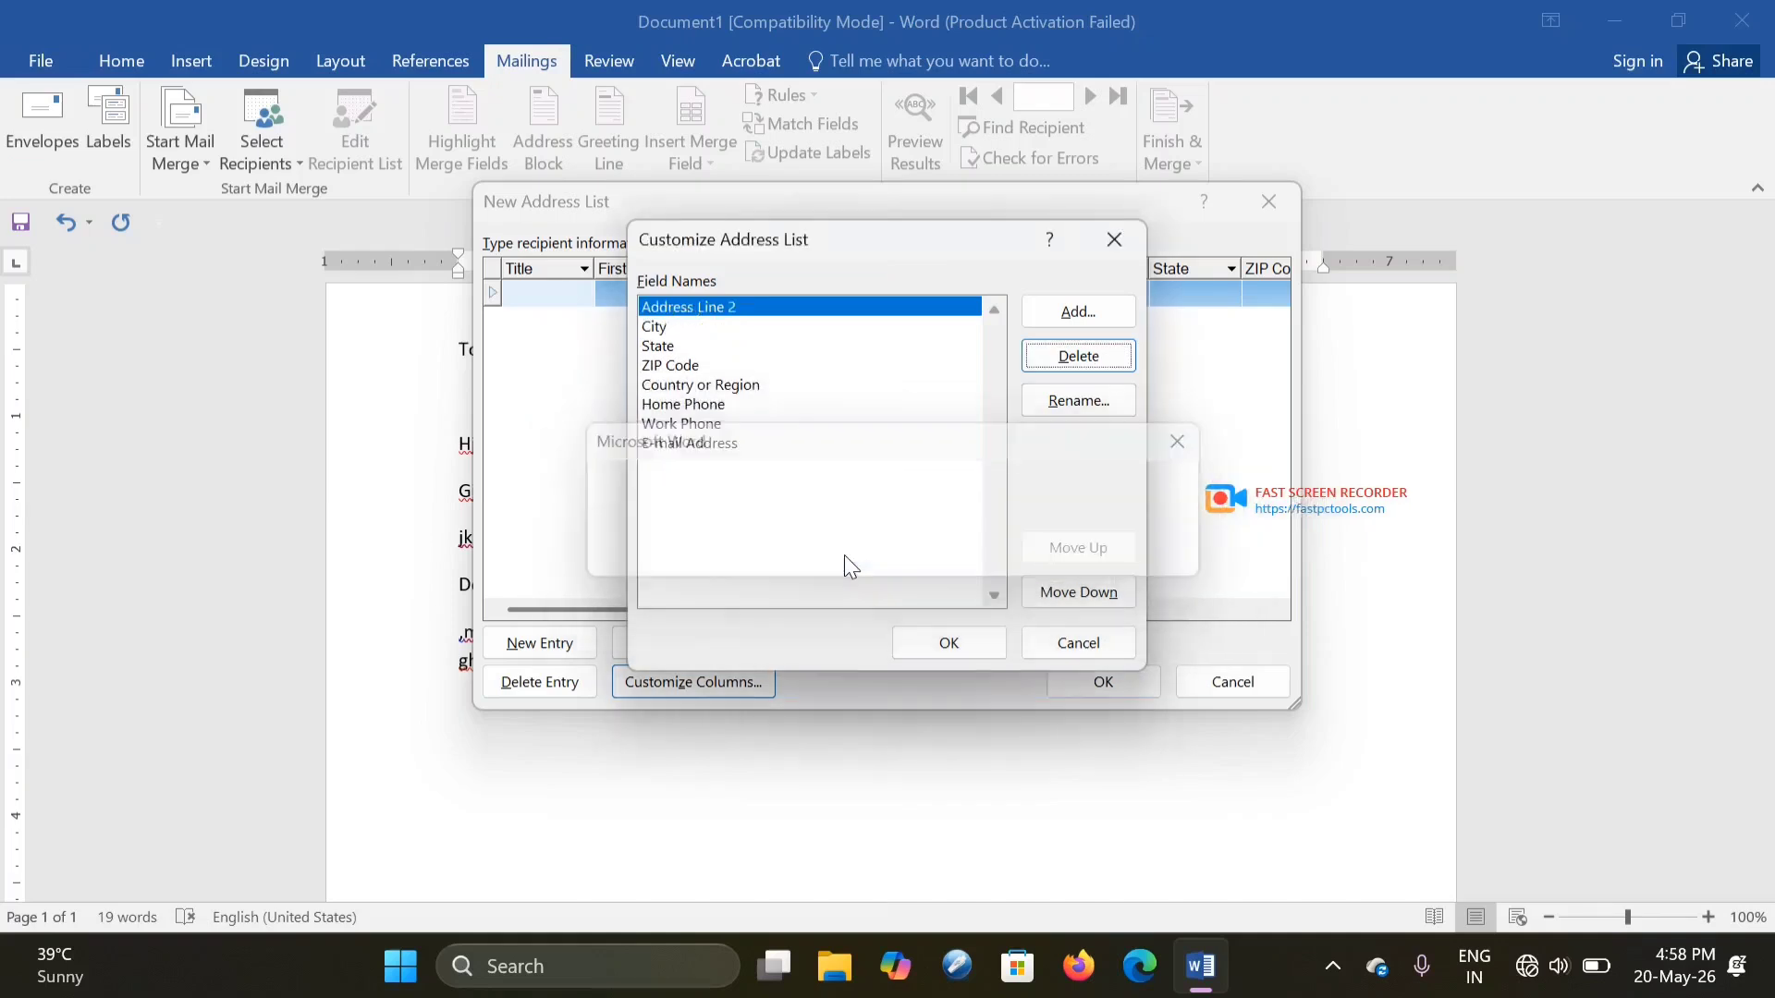
key("Return")
key("Return")
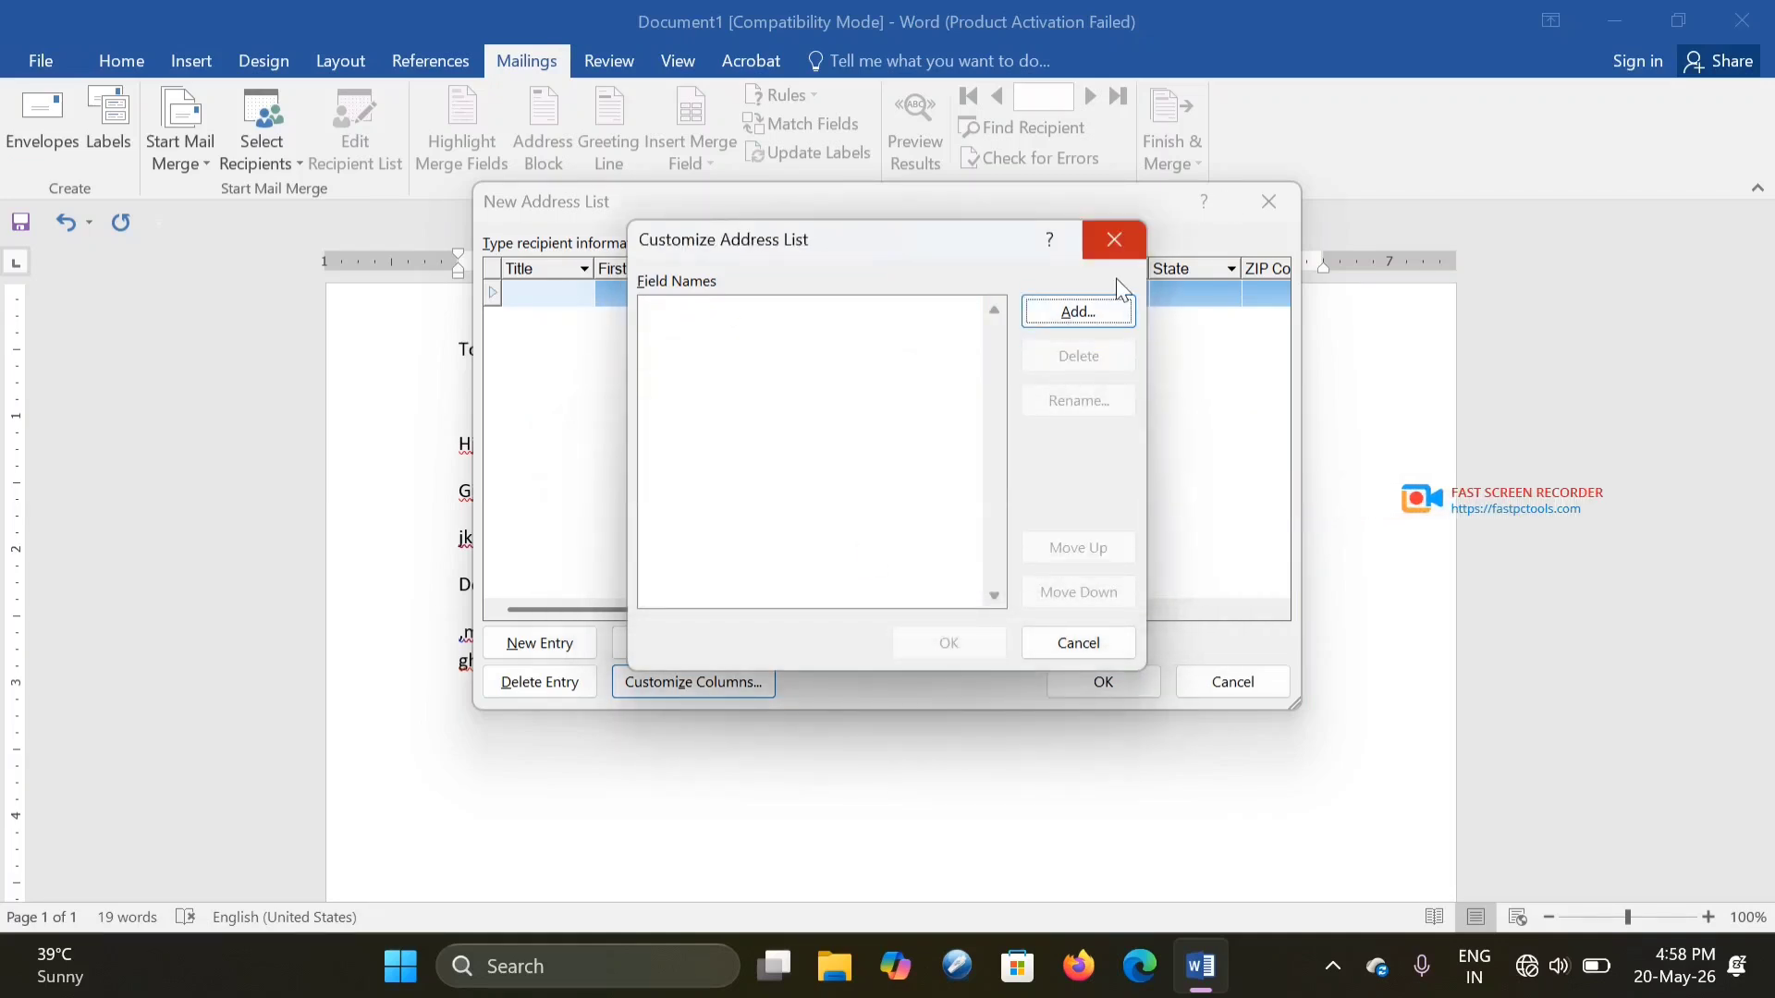
- Add the fields 'name' and 'add', correcting the invalid 'add.' field name
left_click(1064, 309)
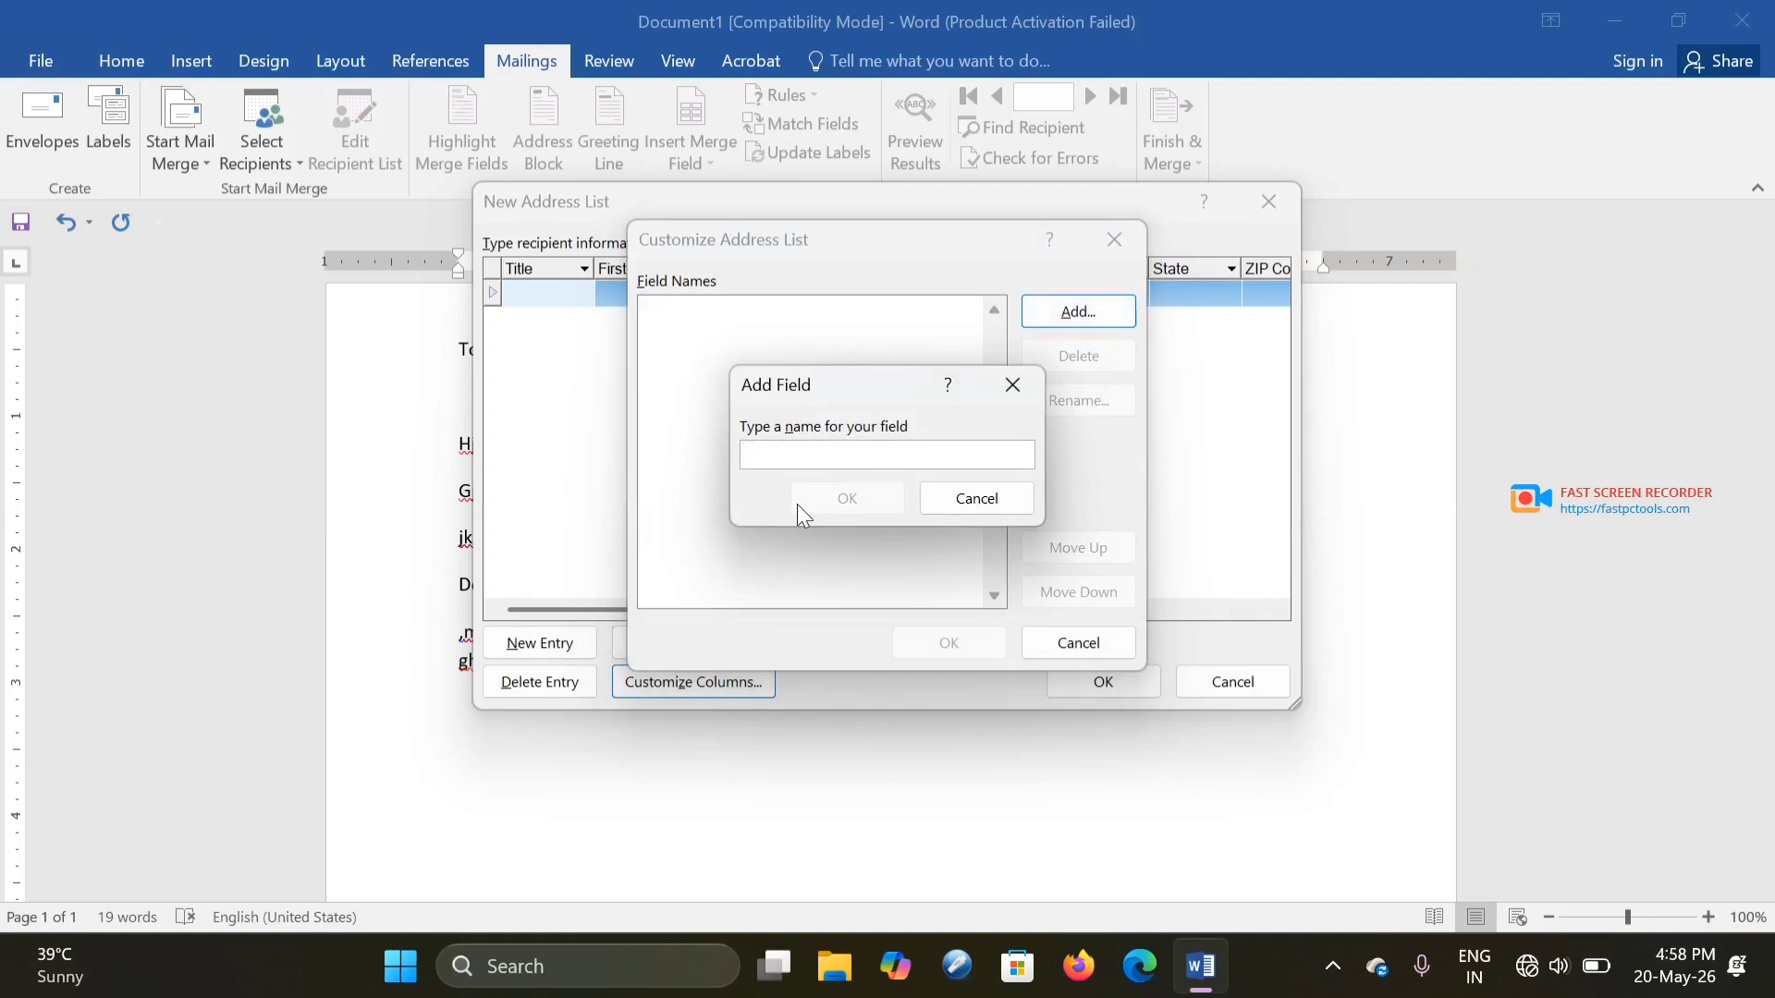
type("name")
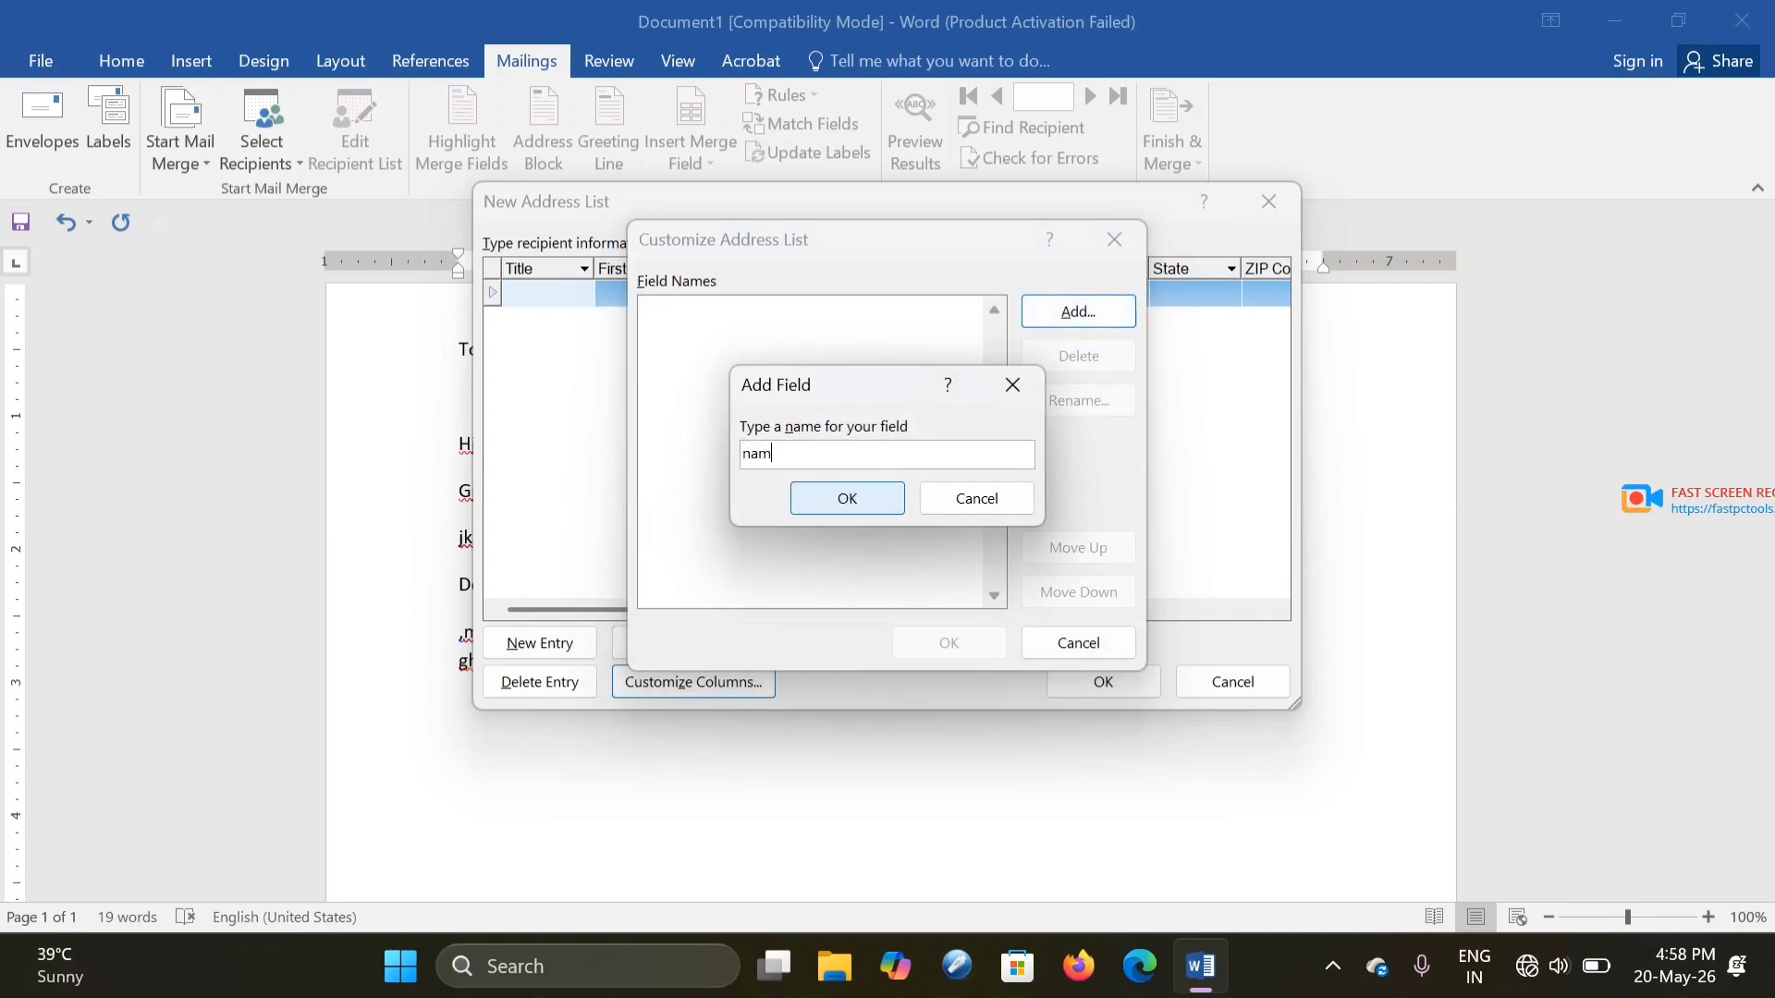
left_click(842, 502)
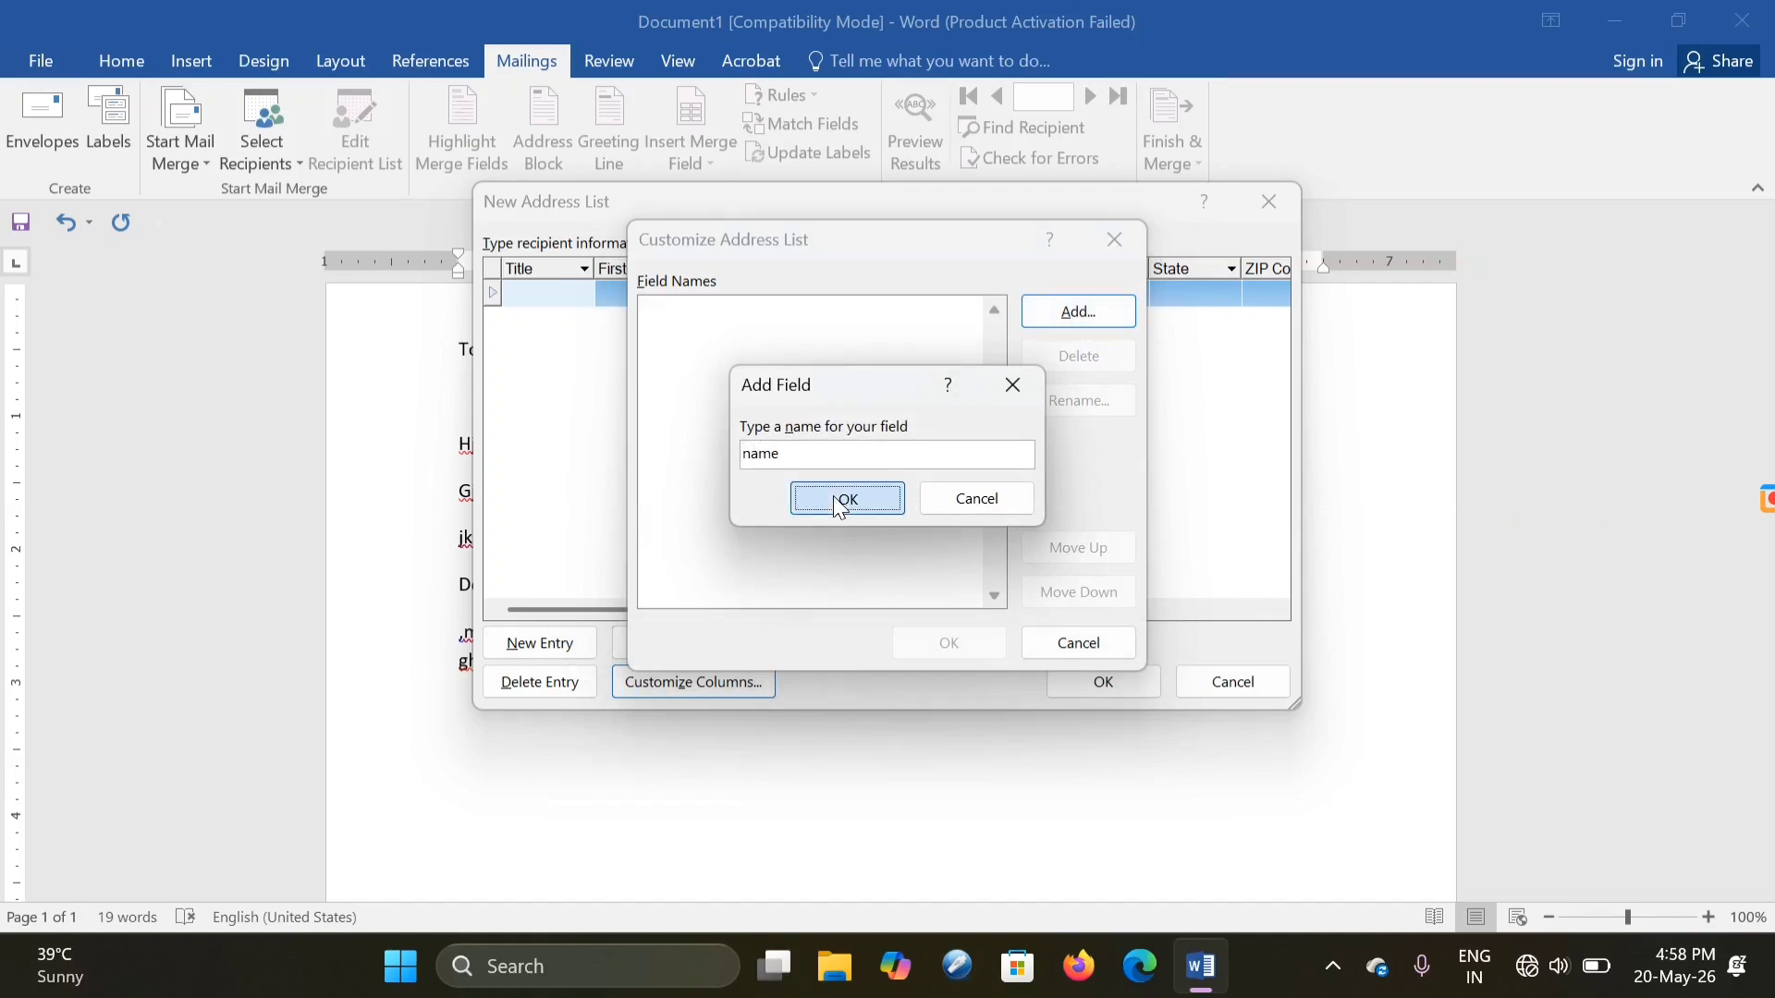
left_click(1070, 318)
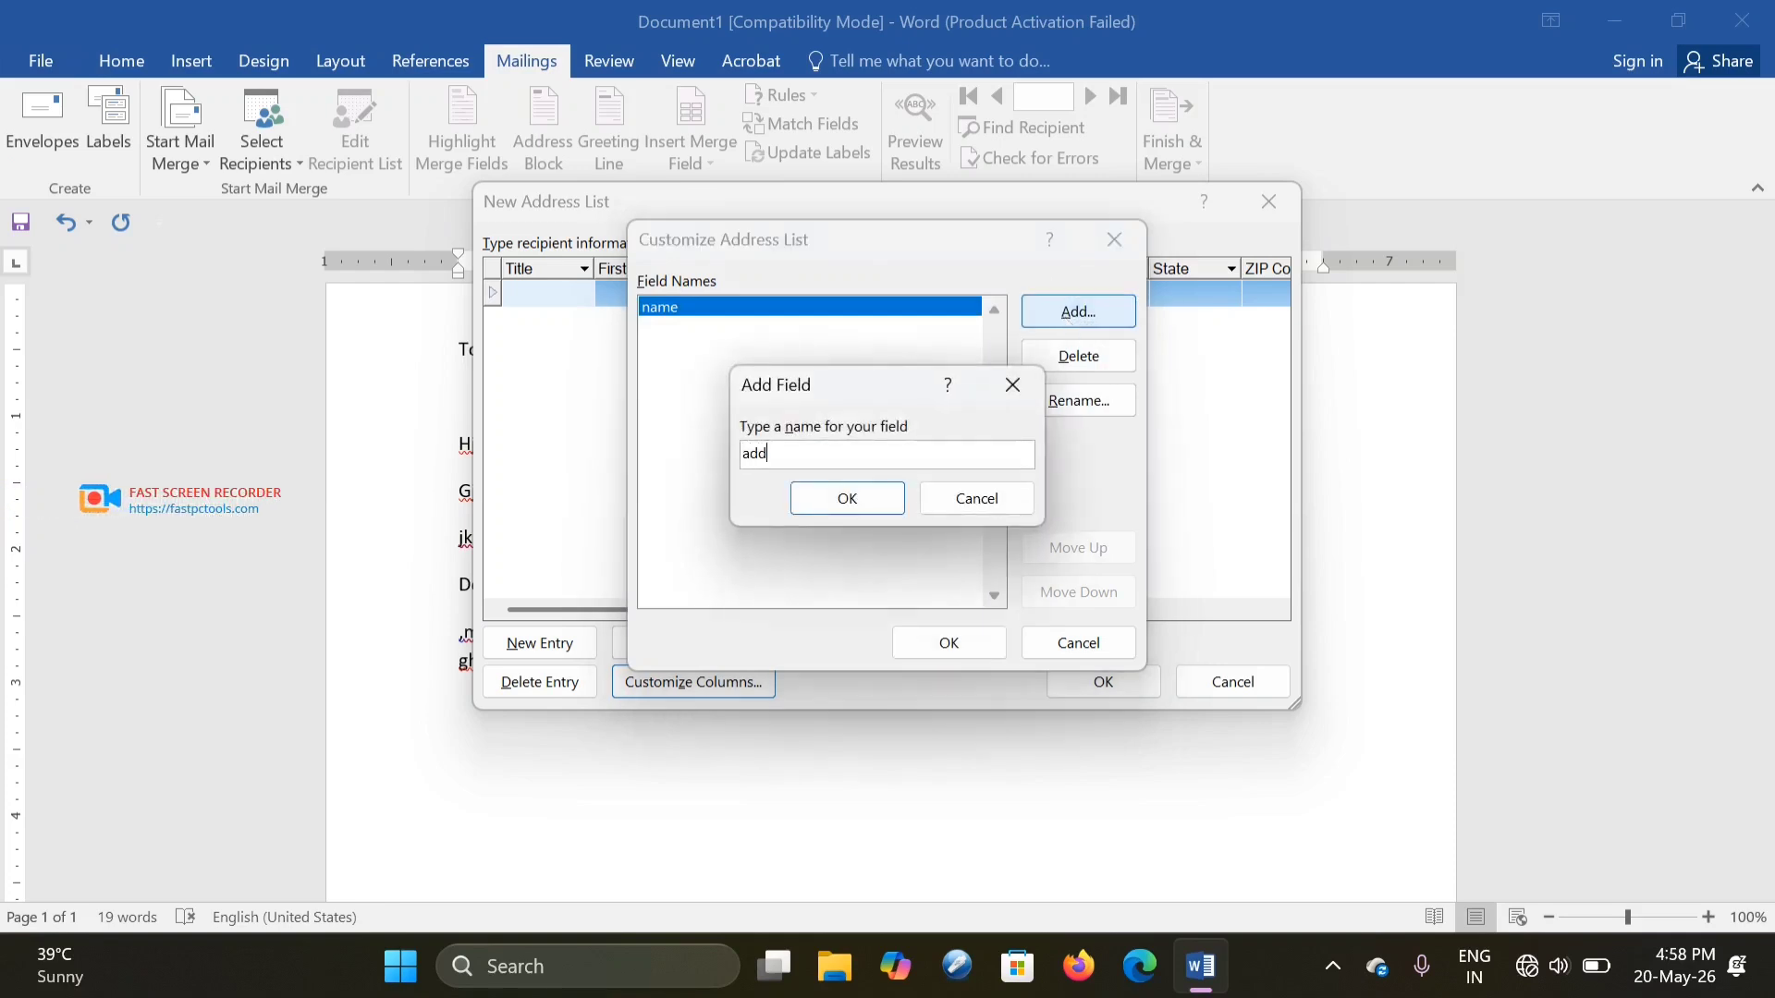
type("add.")
left_click(856, 502)
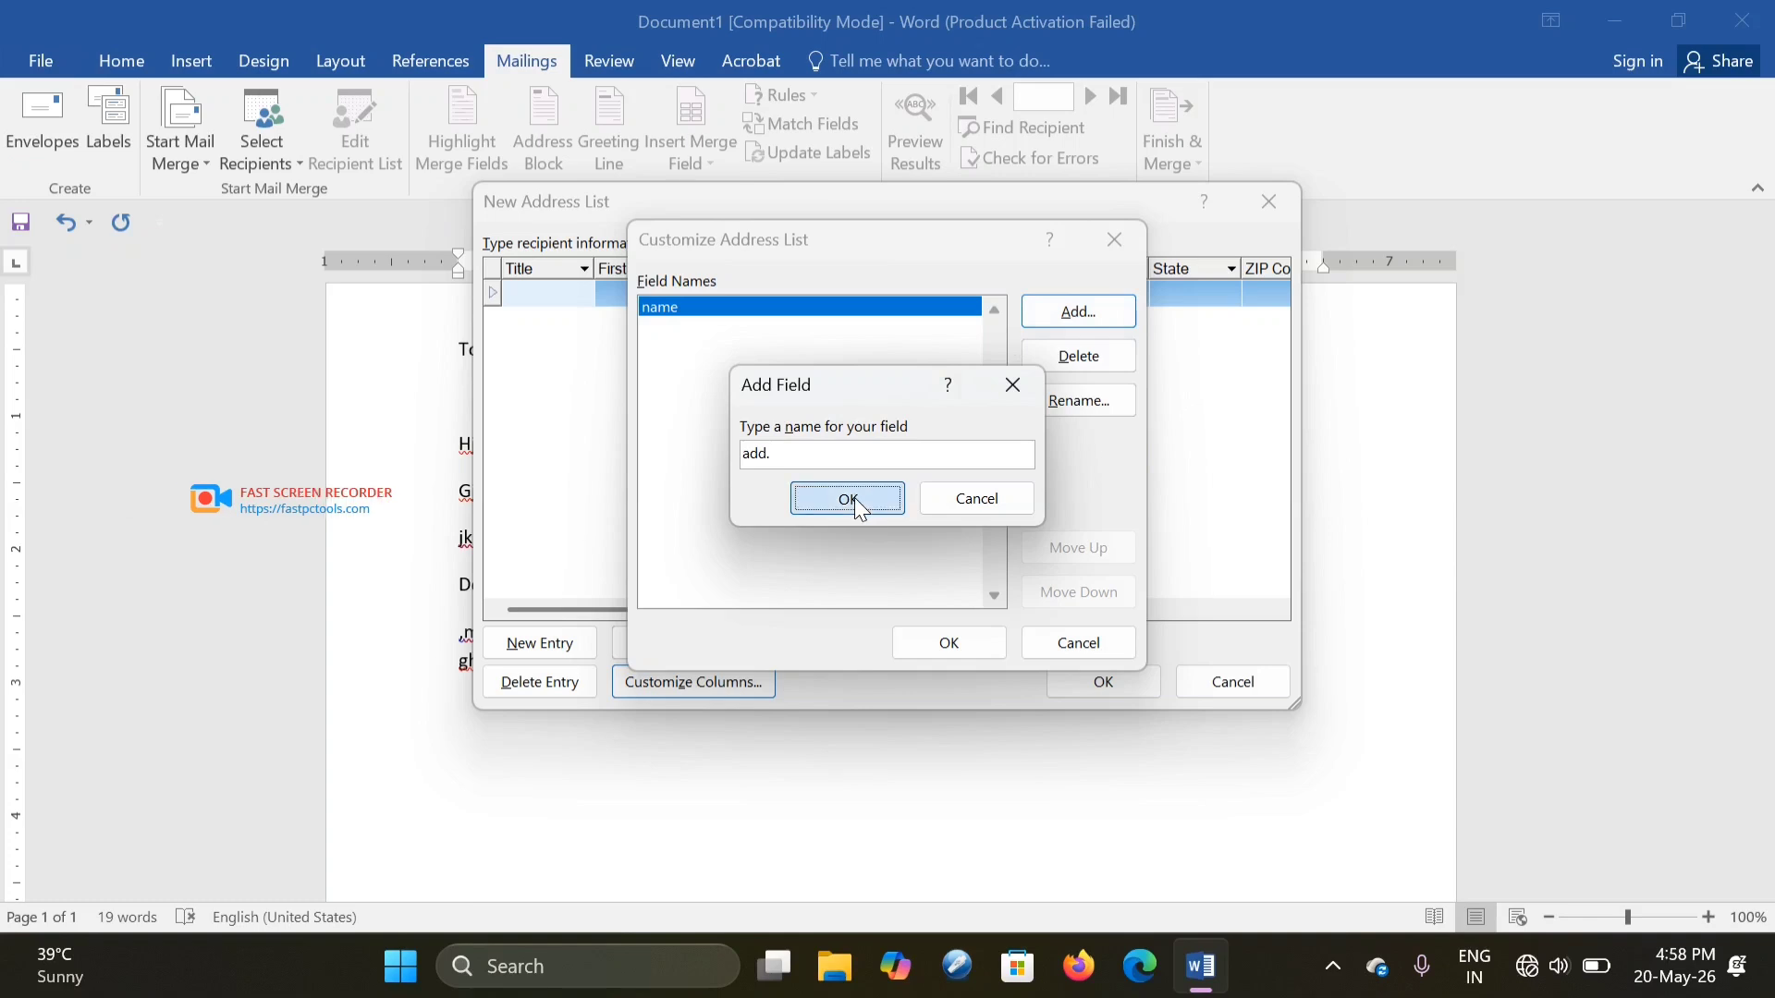
left_click(915, 560)
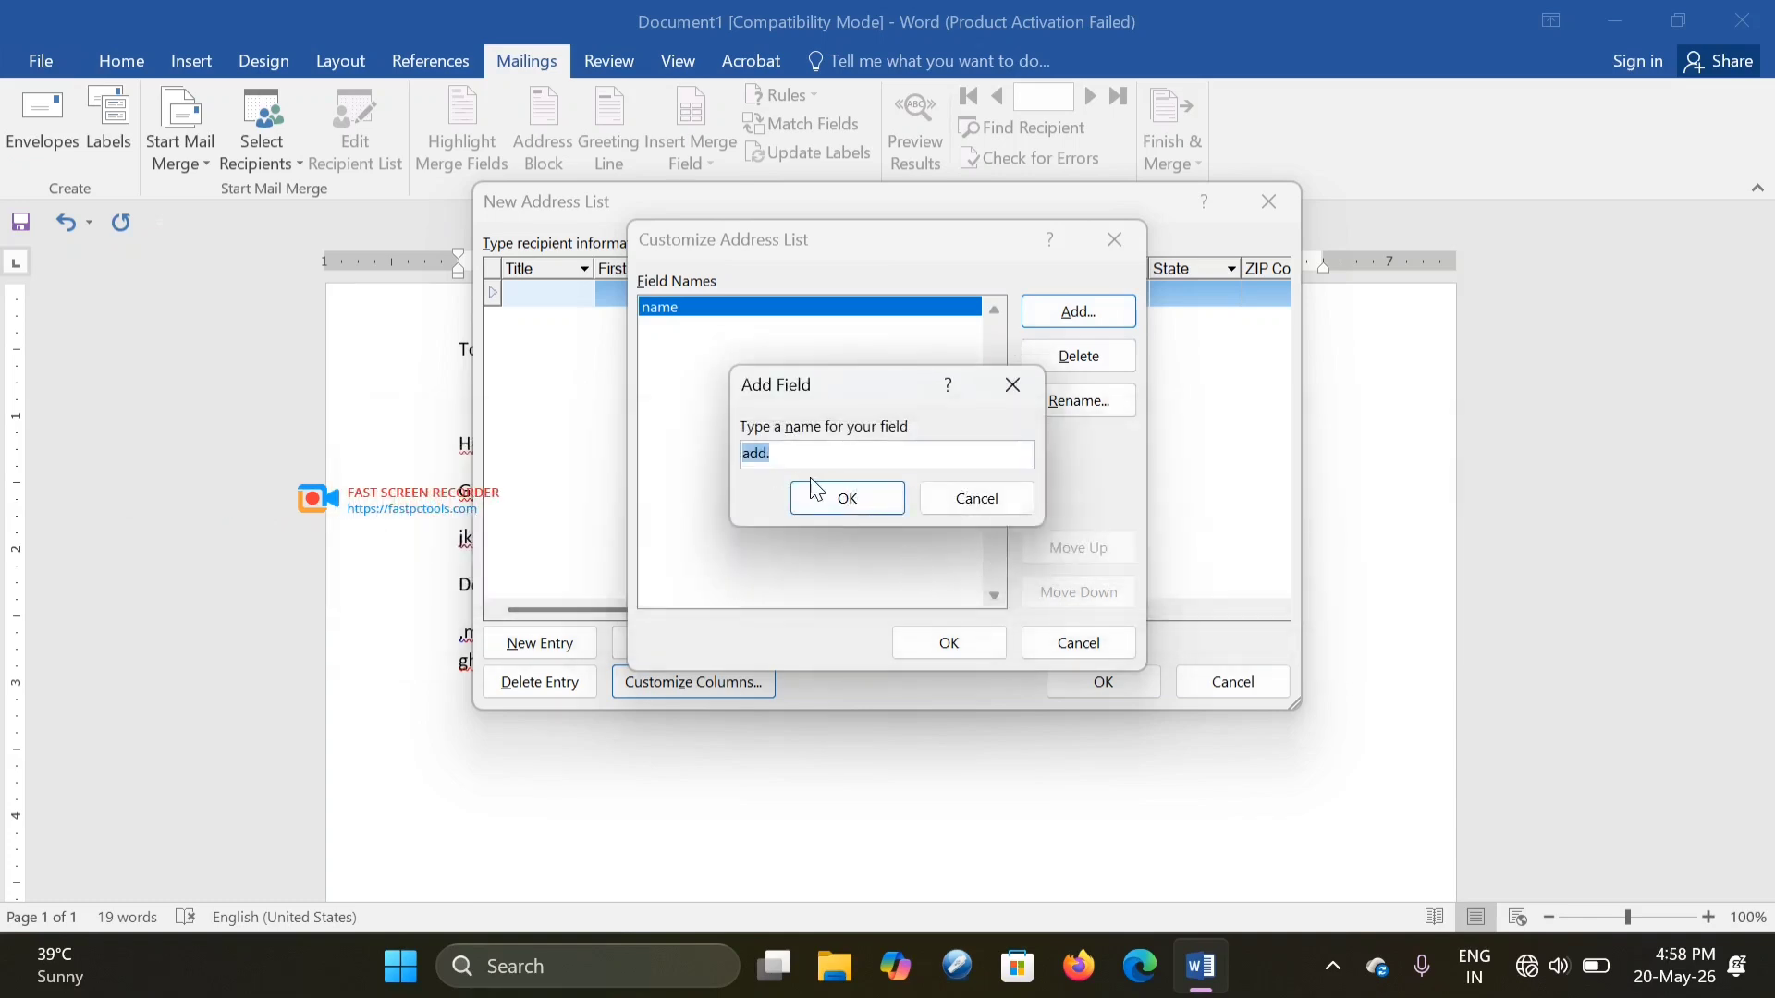
left_click(781, 453)
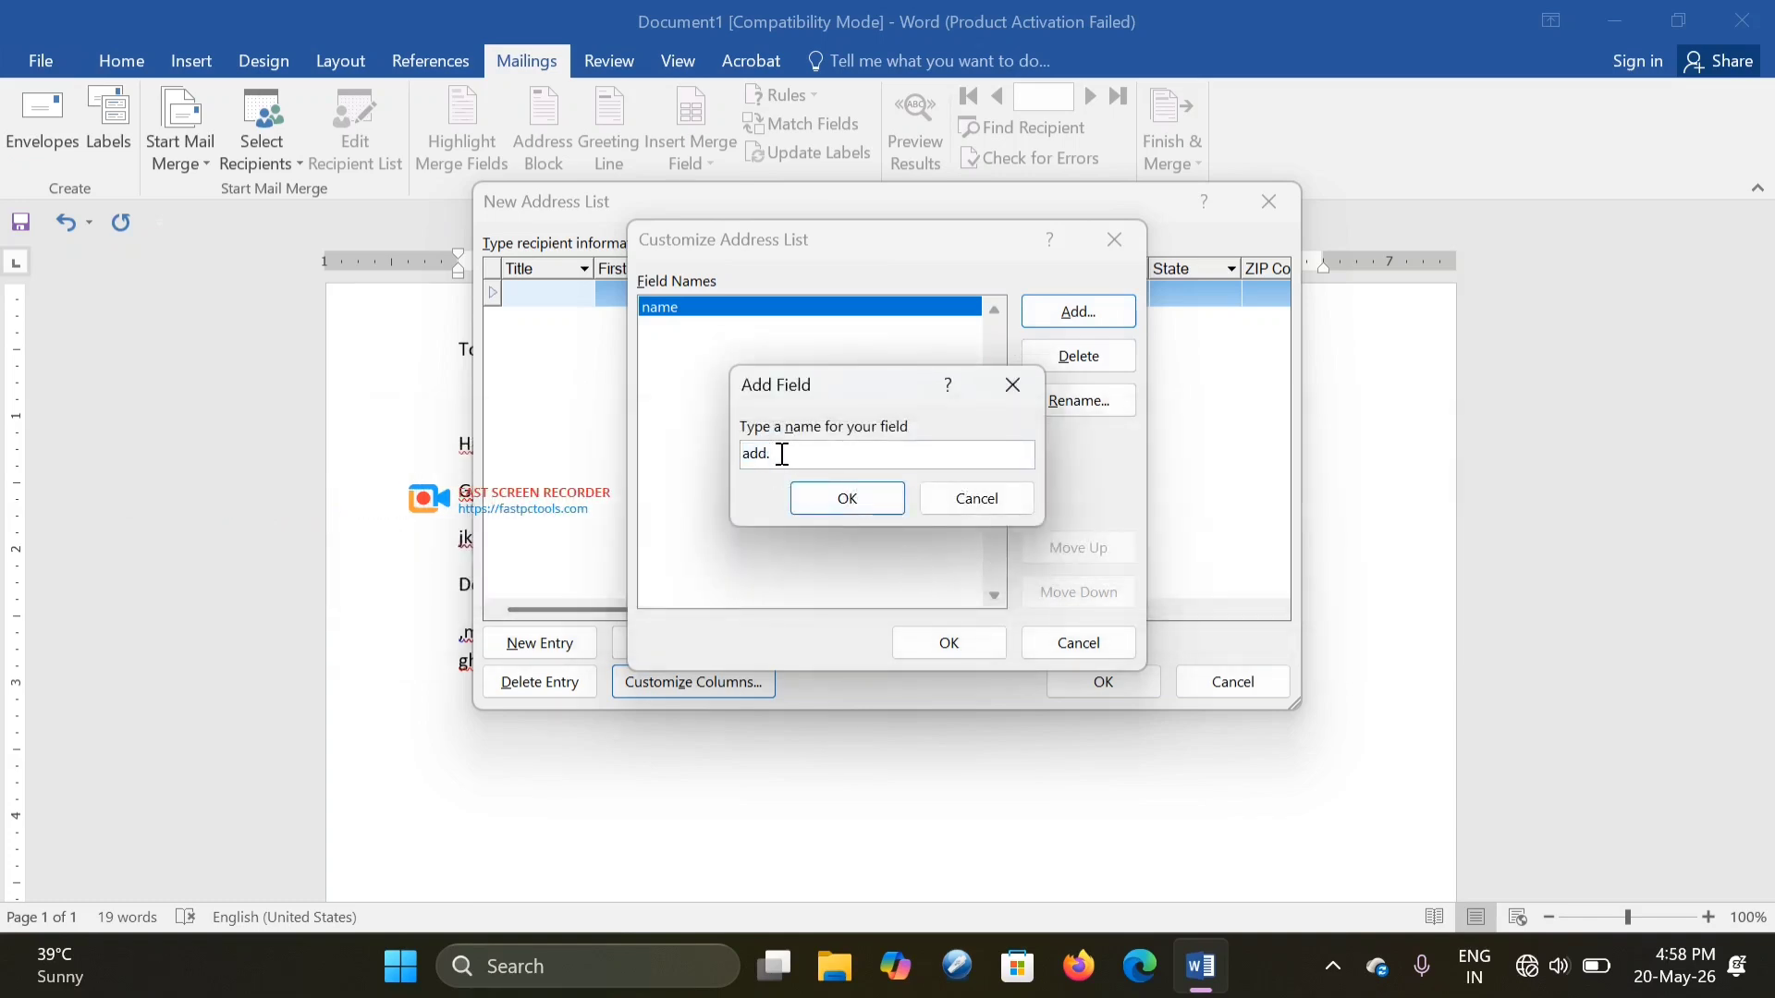
key("BackSpace")
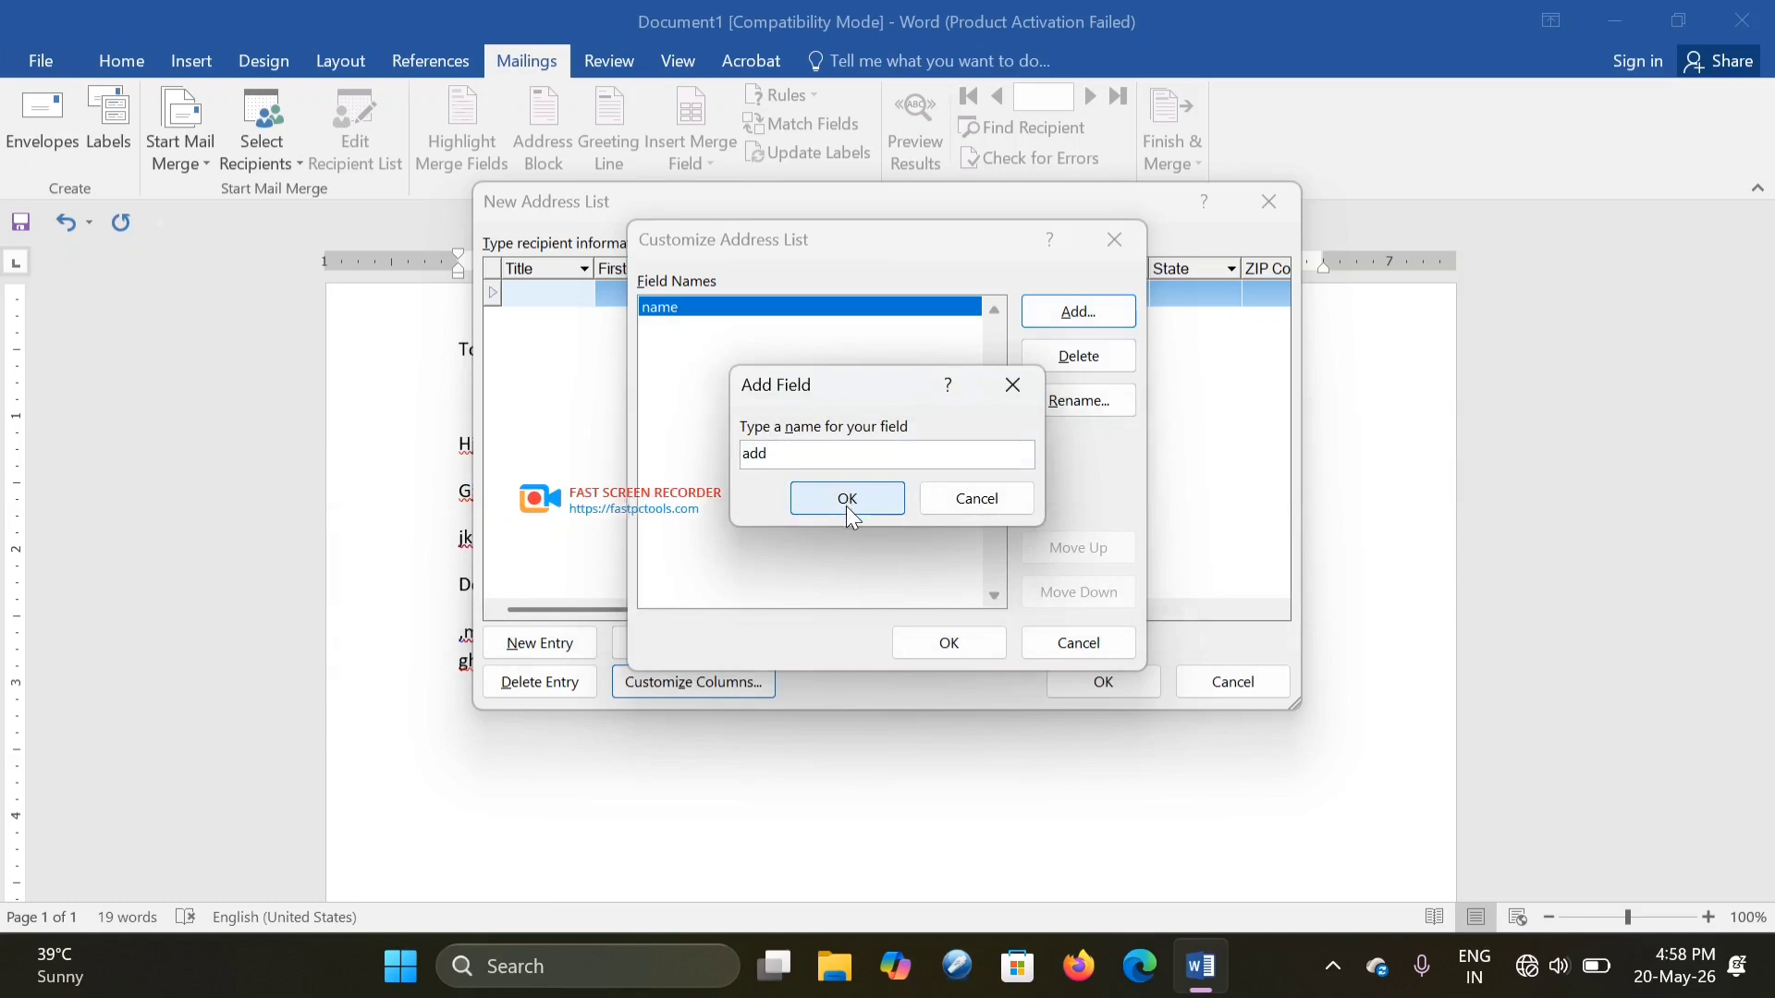
left_click(848, 499)
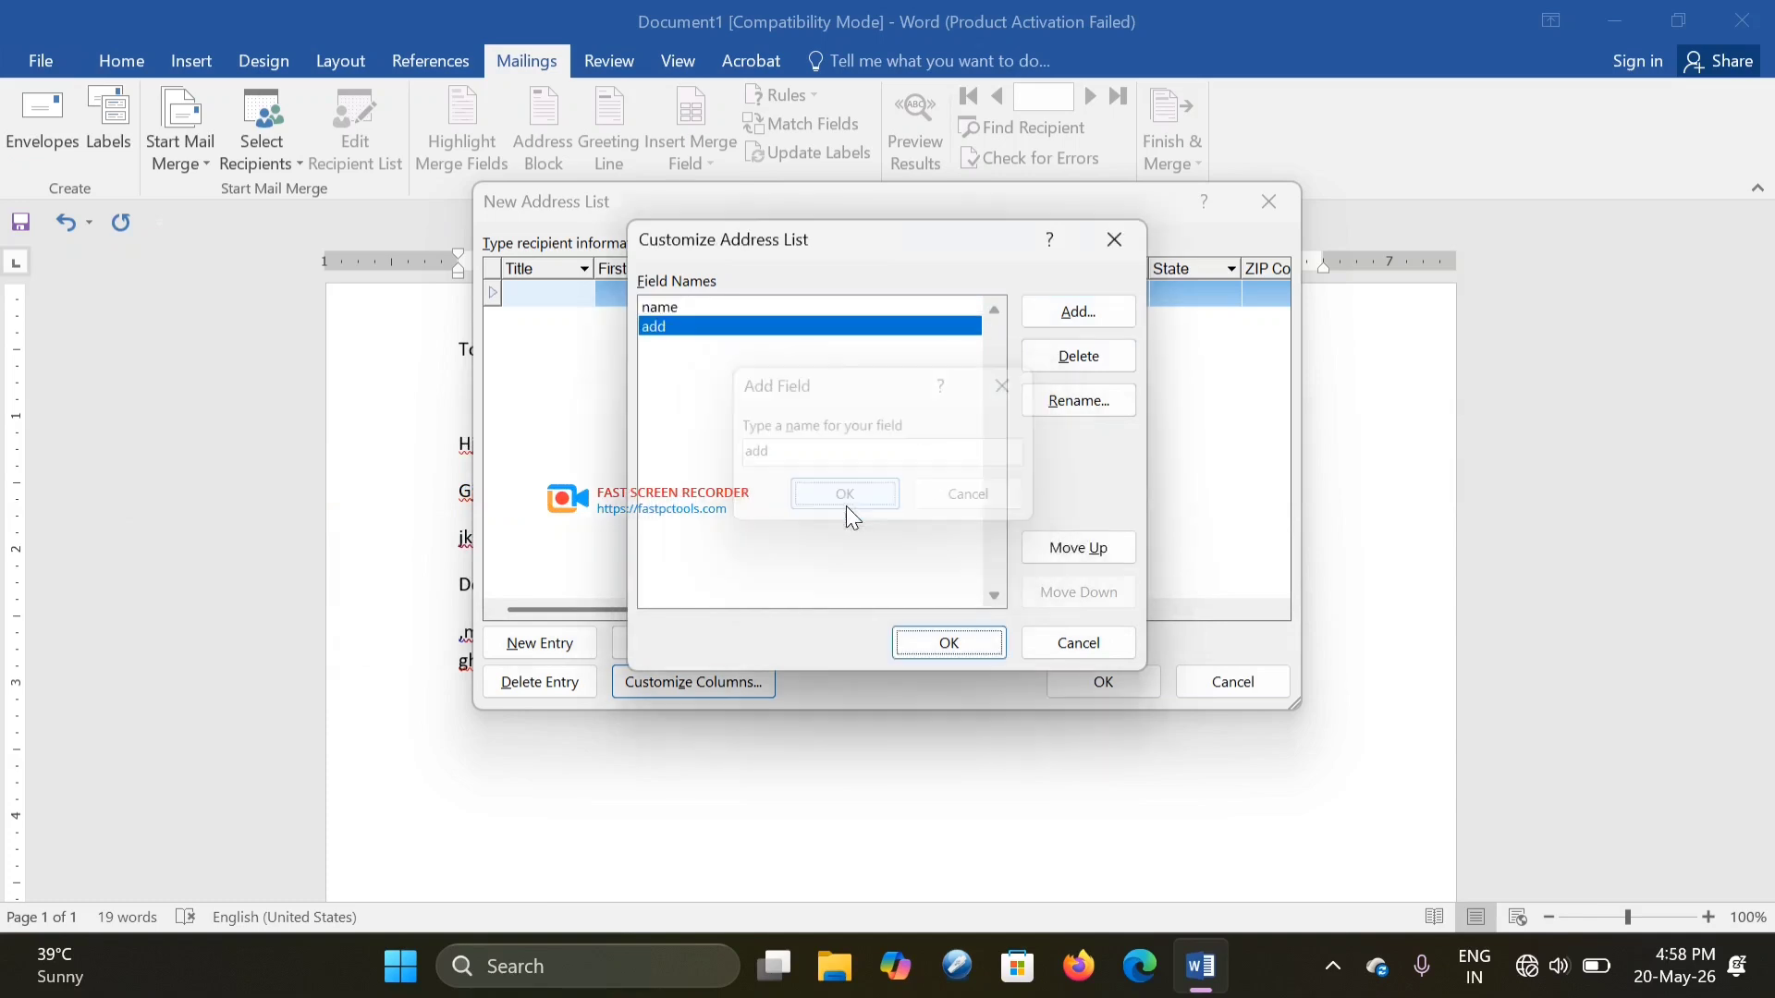
- Add the 'mobile no' field and apply the three columns to the address list
left_click(1073, 322)
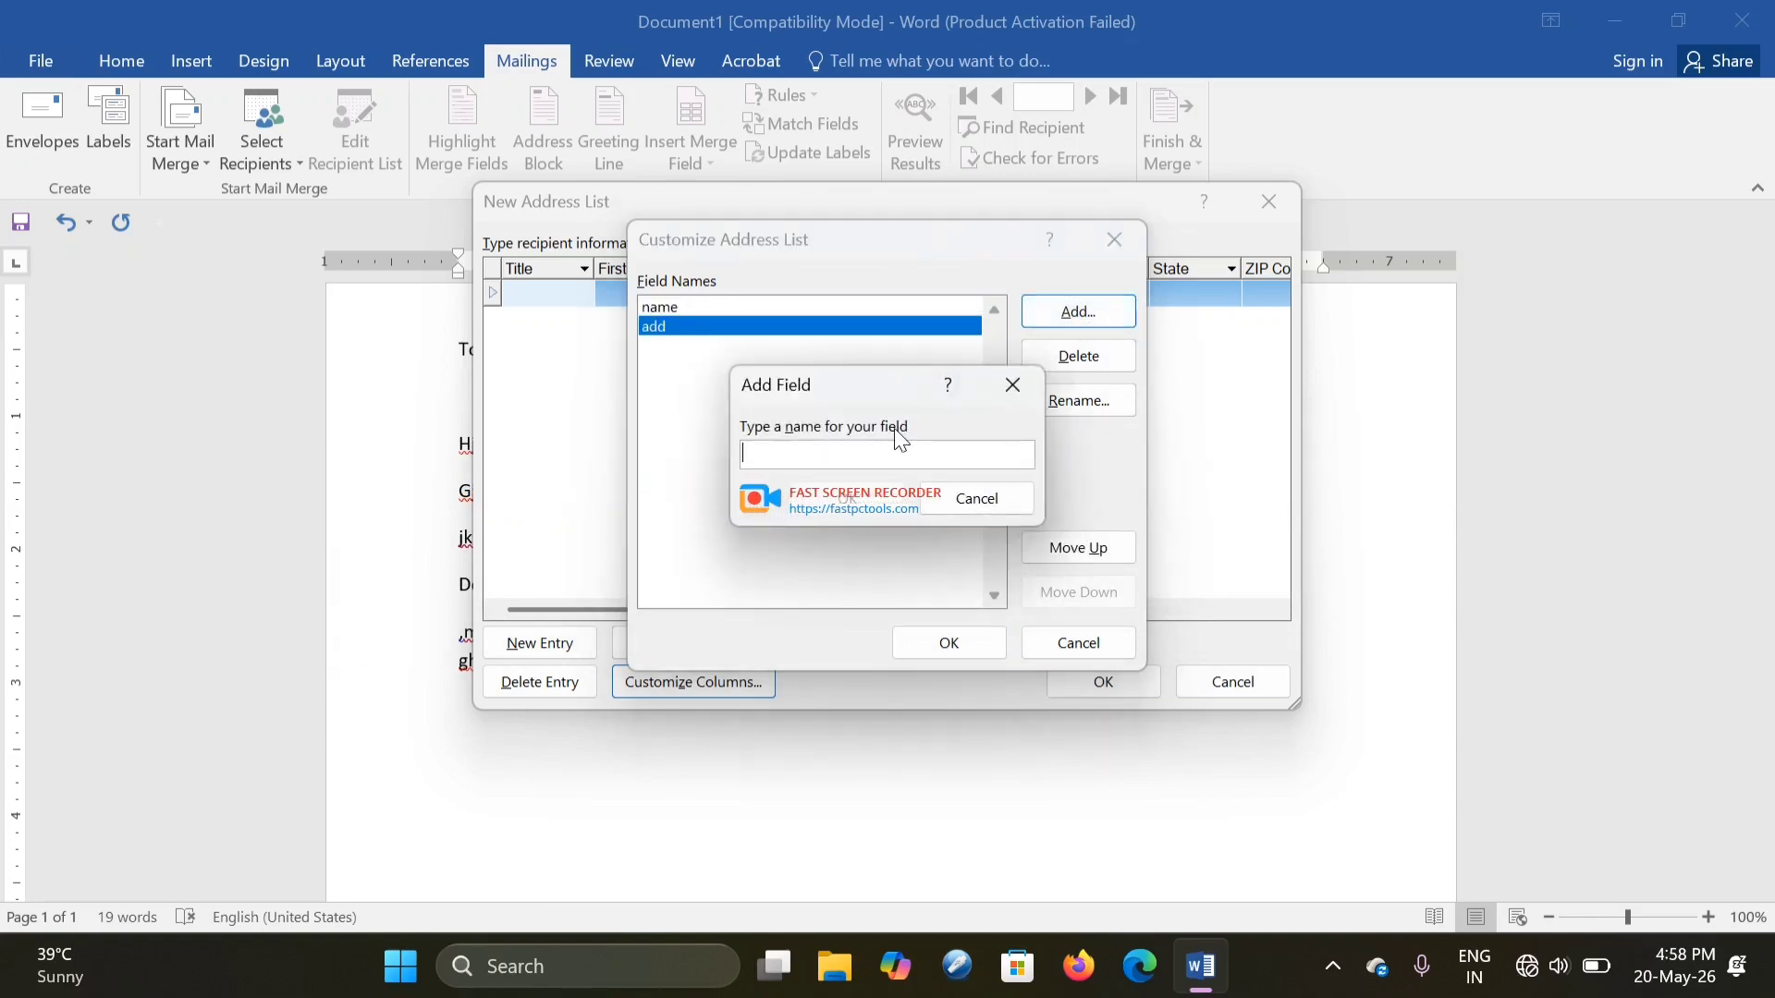
type("mobile")
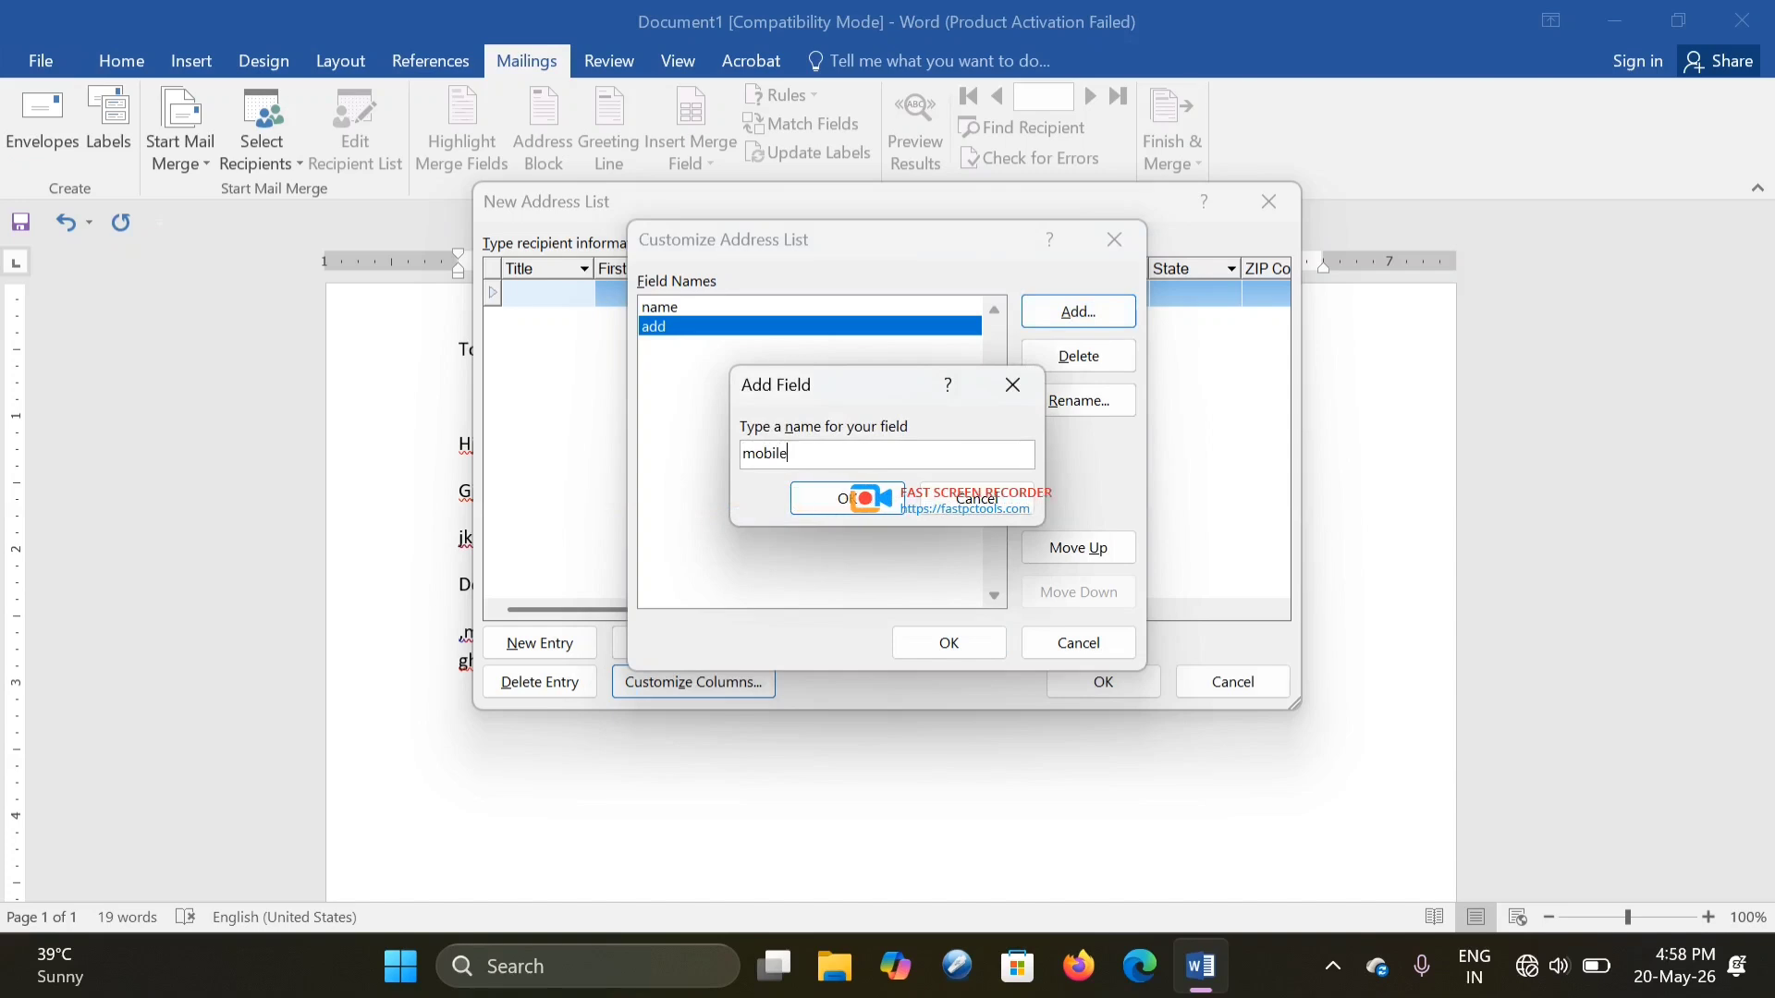
type(" no")
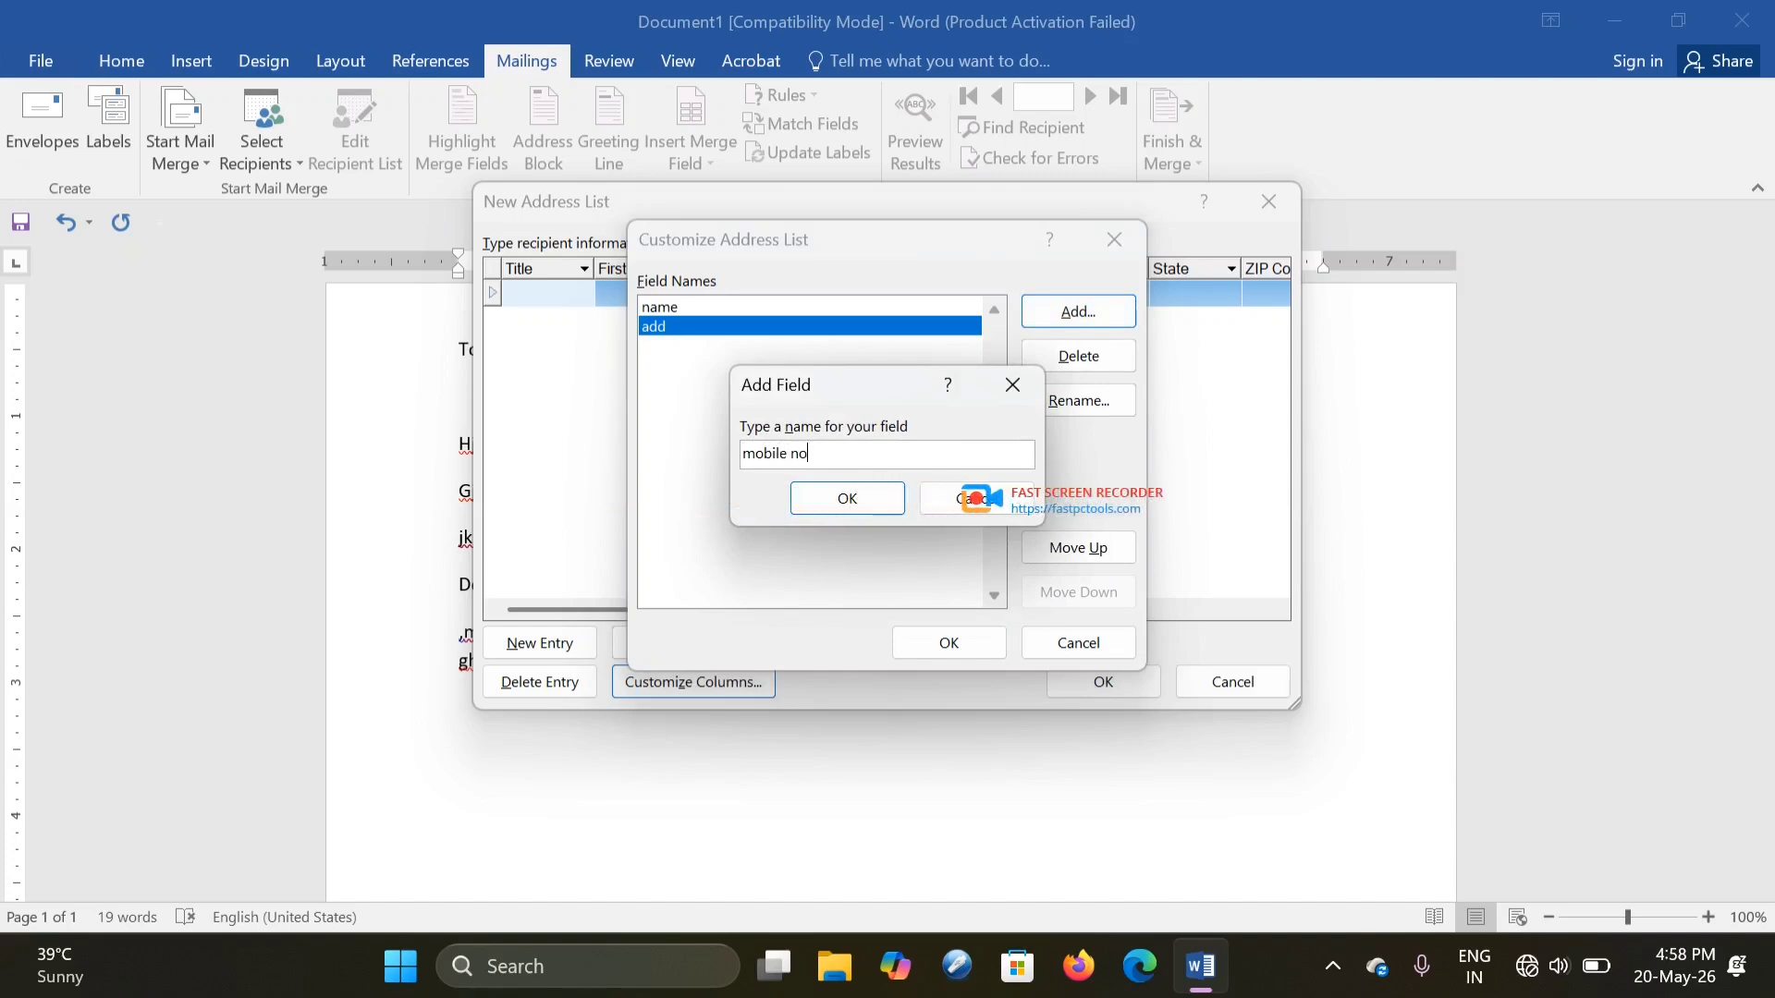
left_click(853, 497)
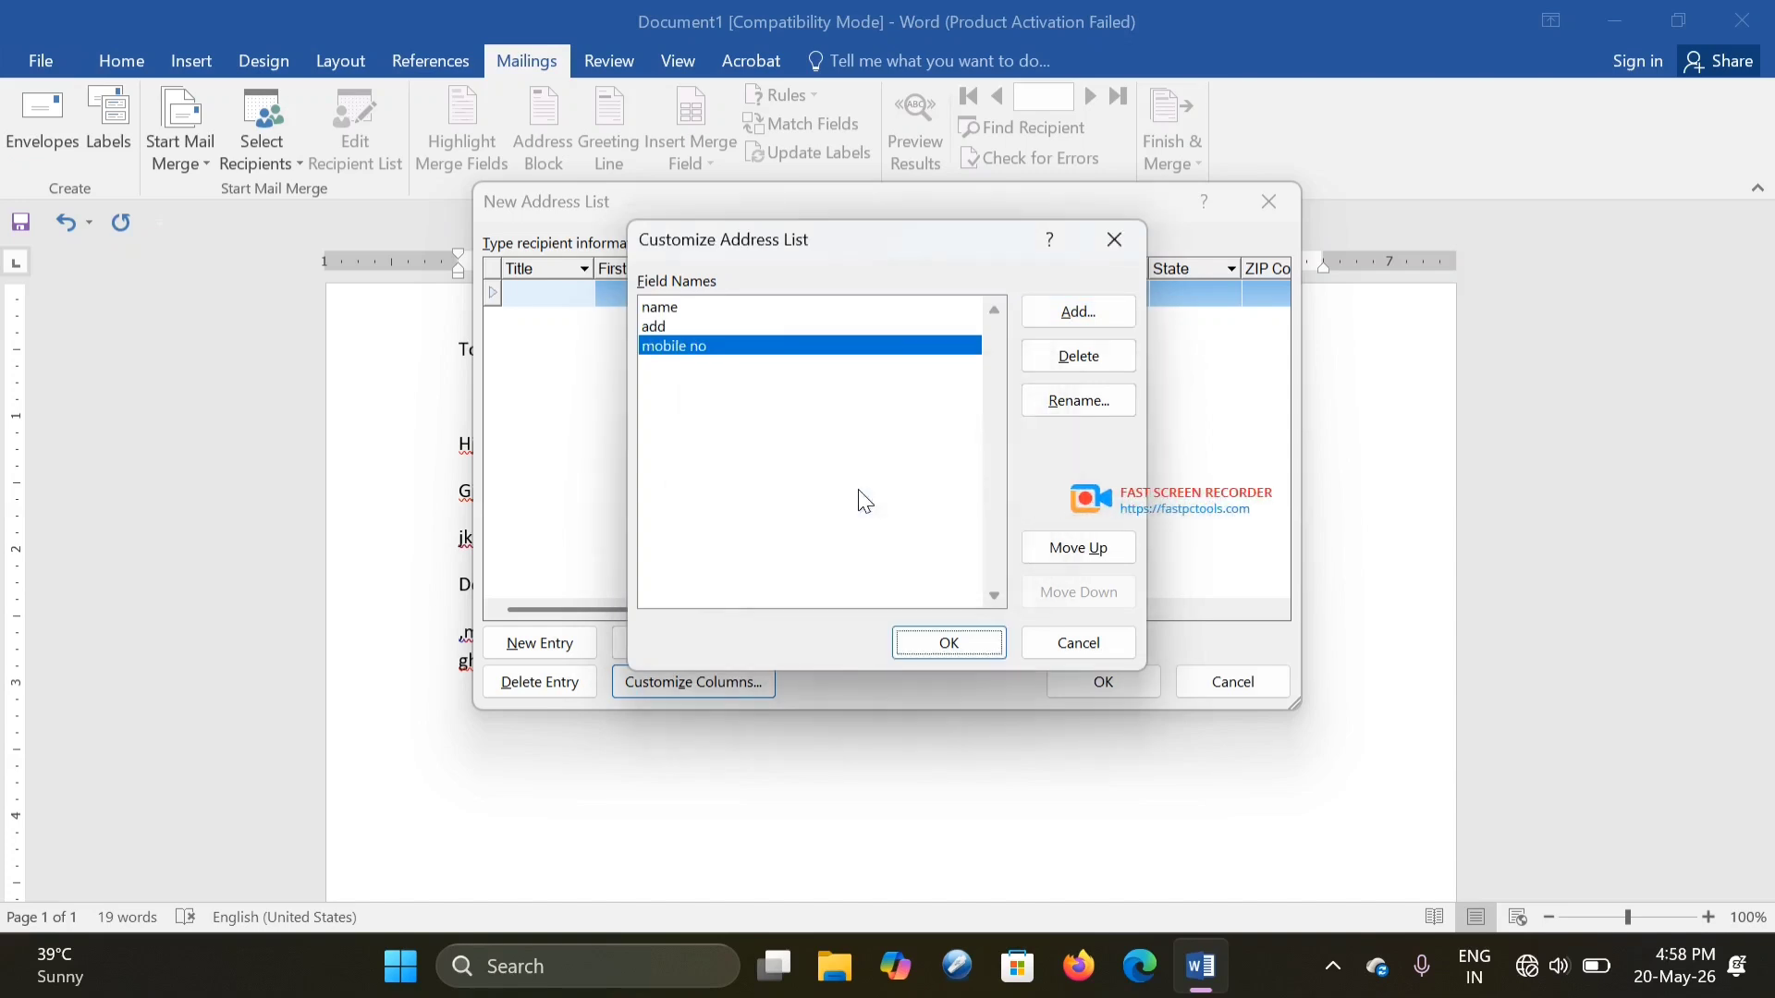
left_click(947, 641)
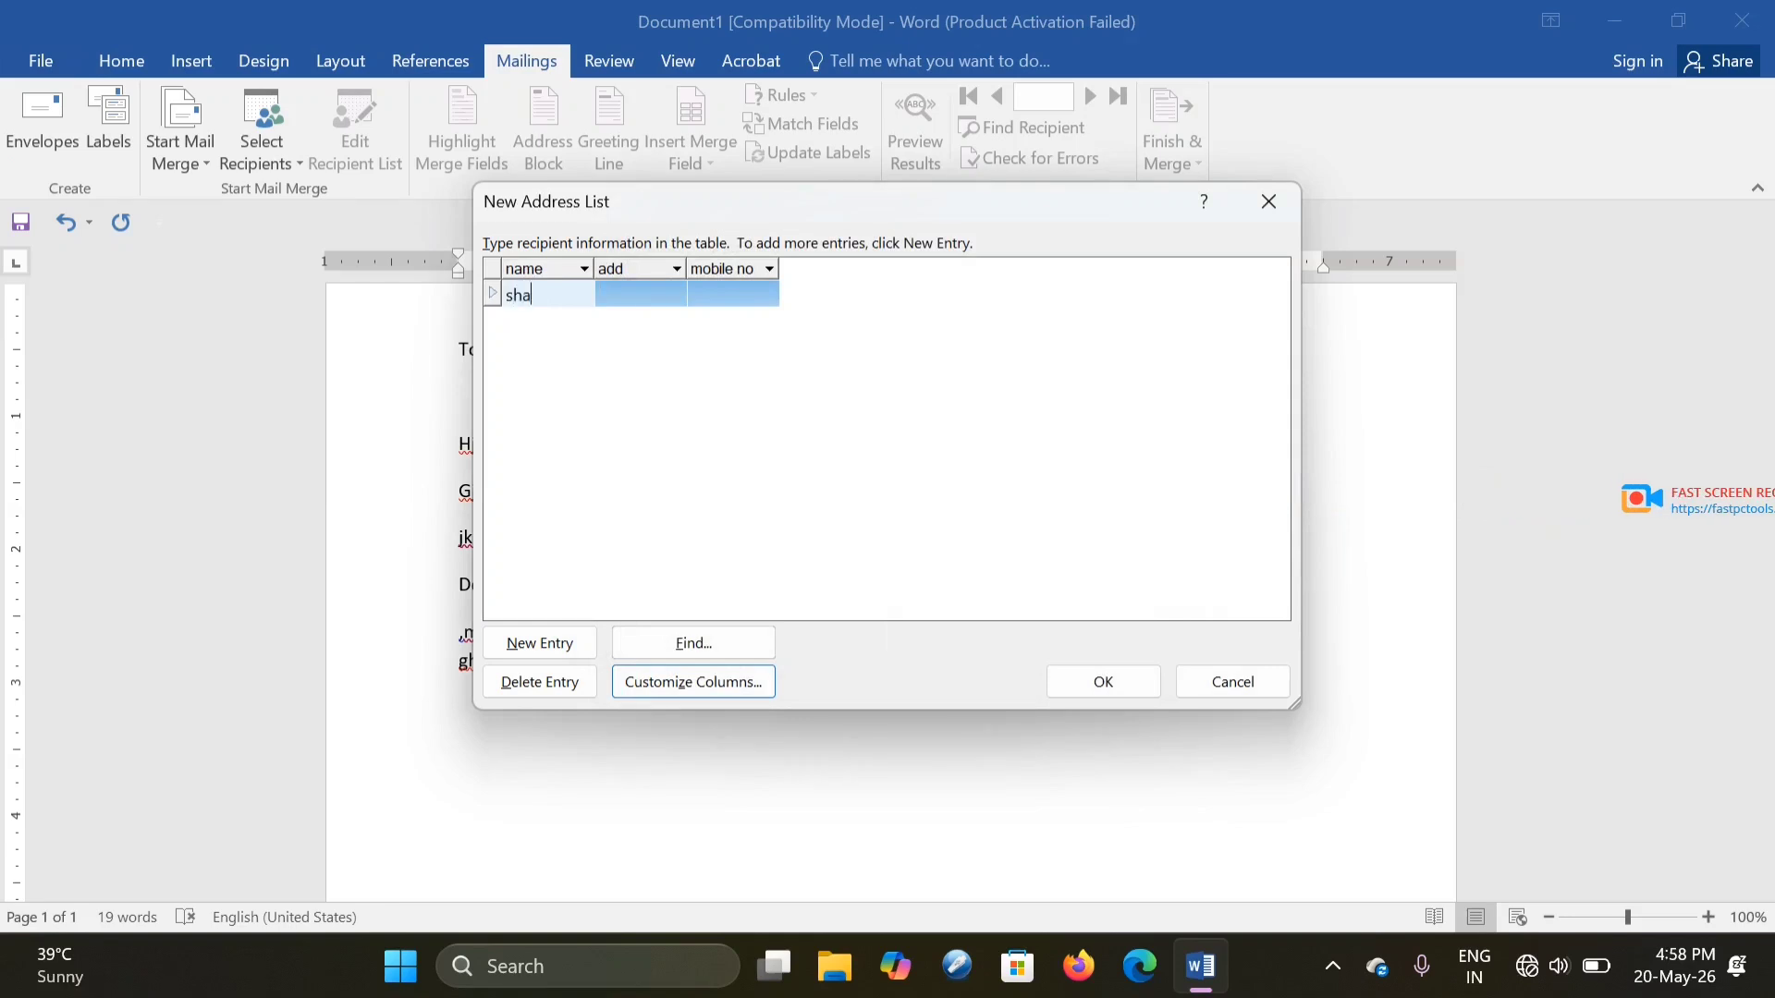
- Finish the first recipient row with its name, address and mobile number
type("h")
key("Tab")
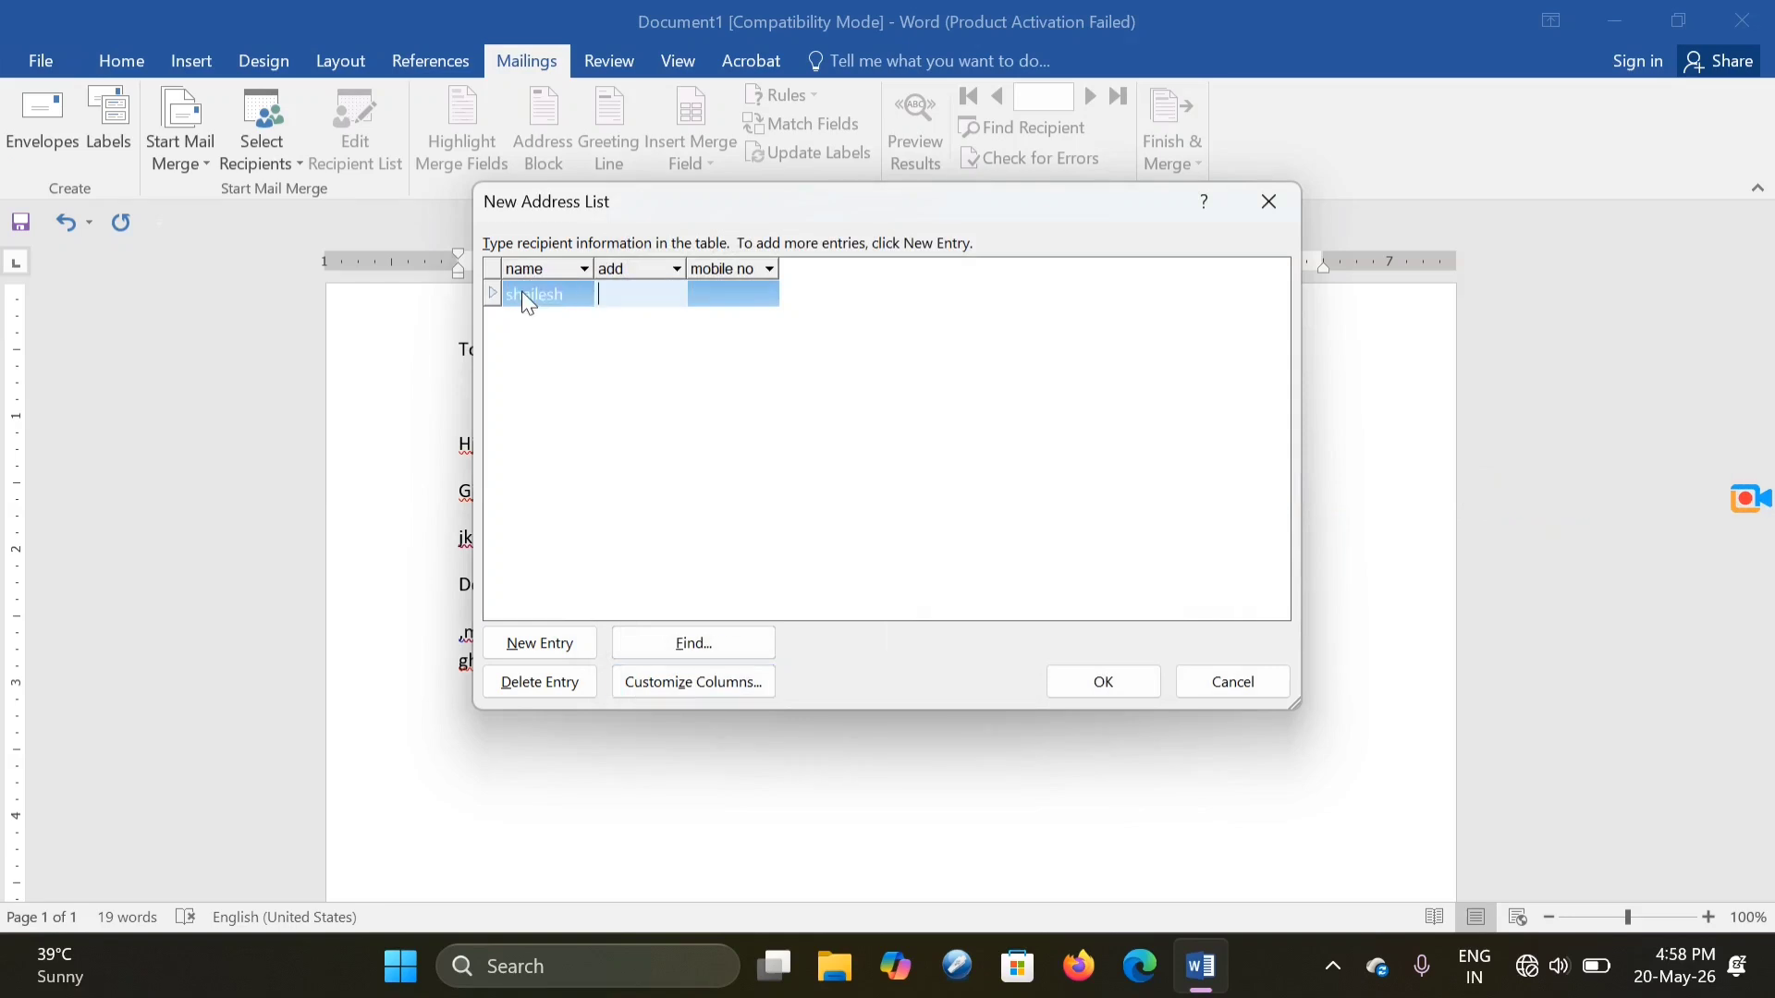
type("varan")
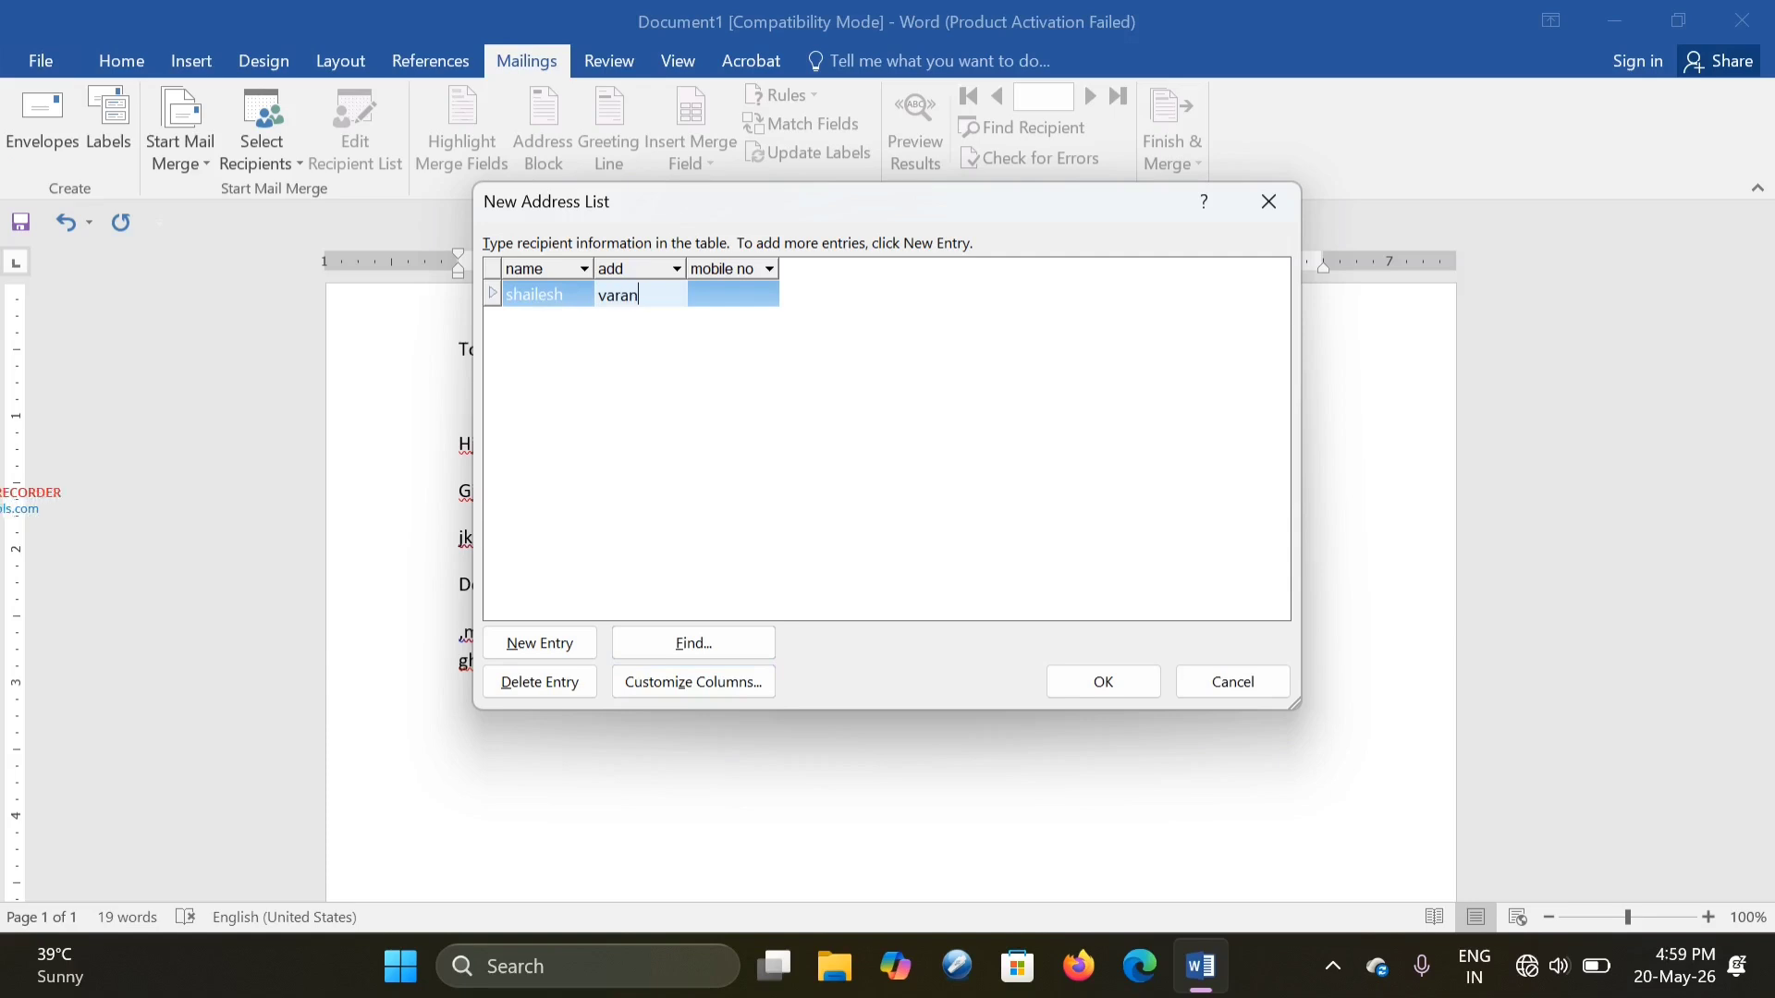
type("asi")
key("Tab")
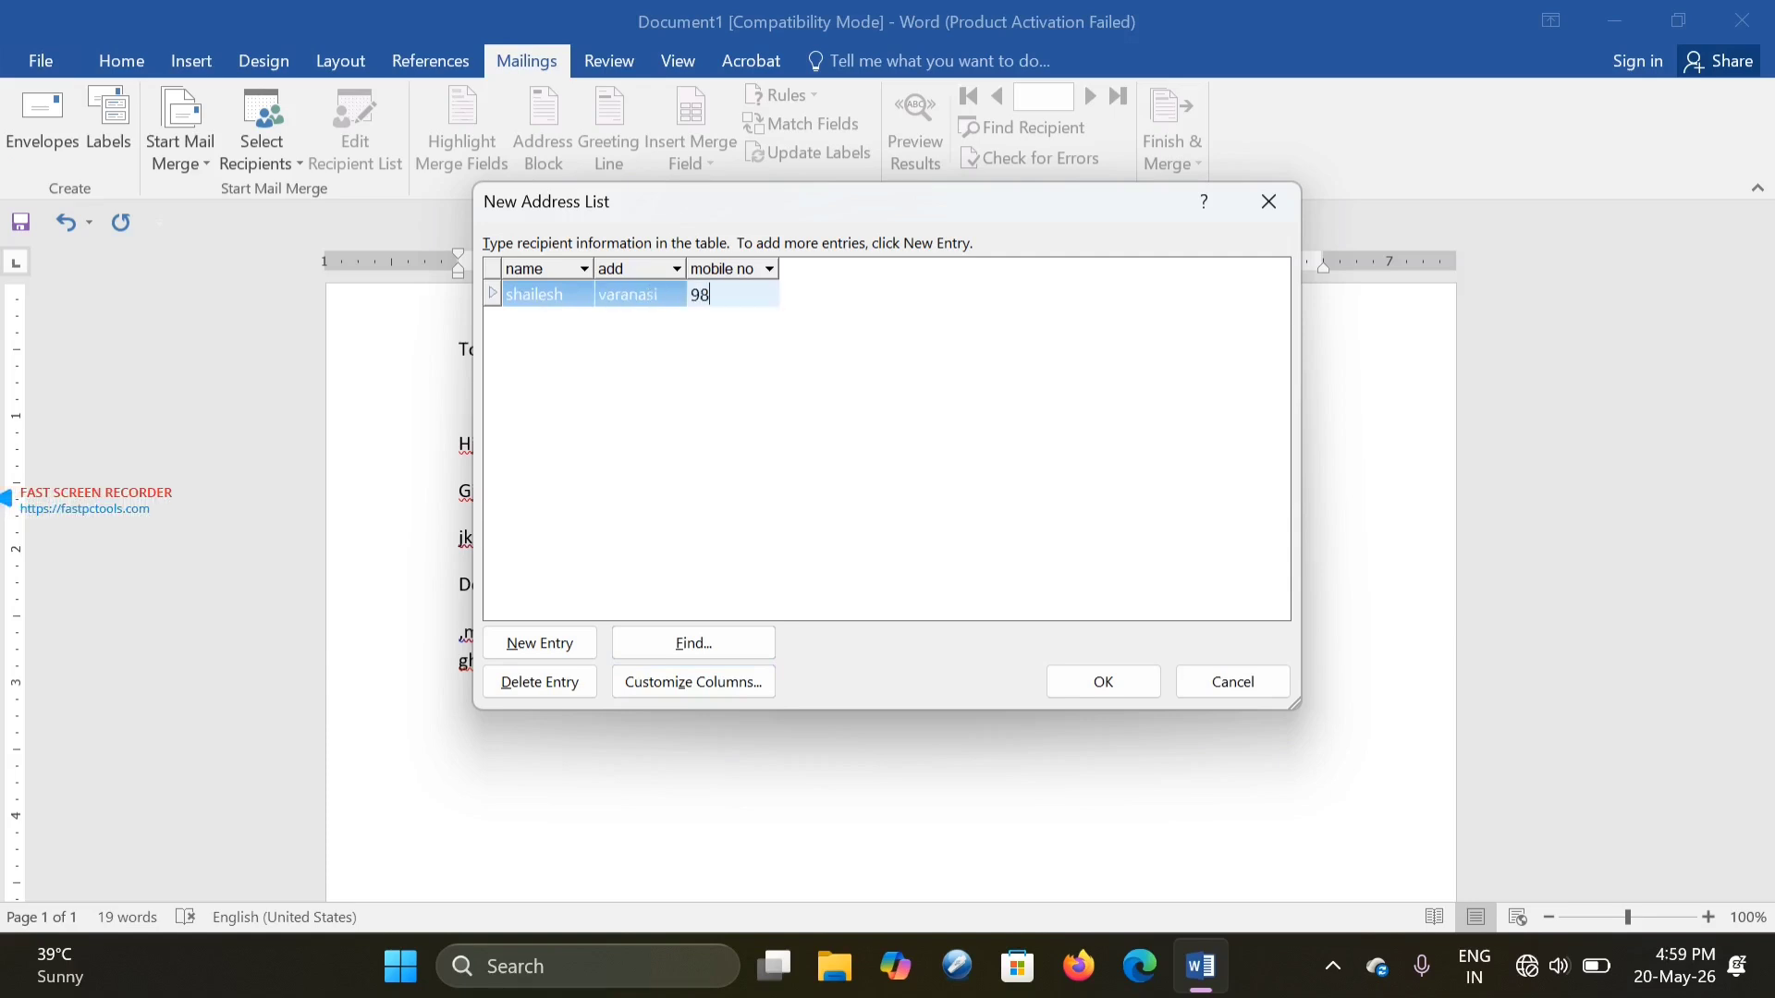
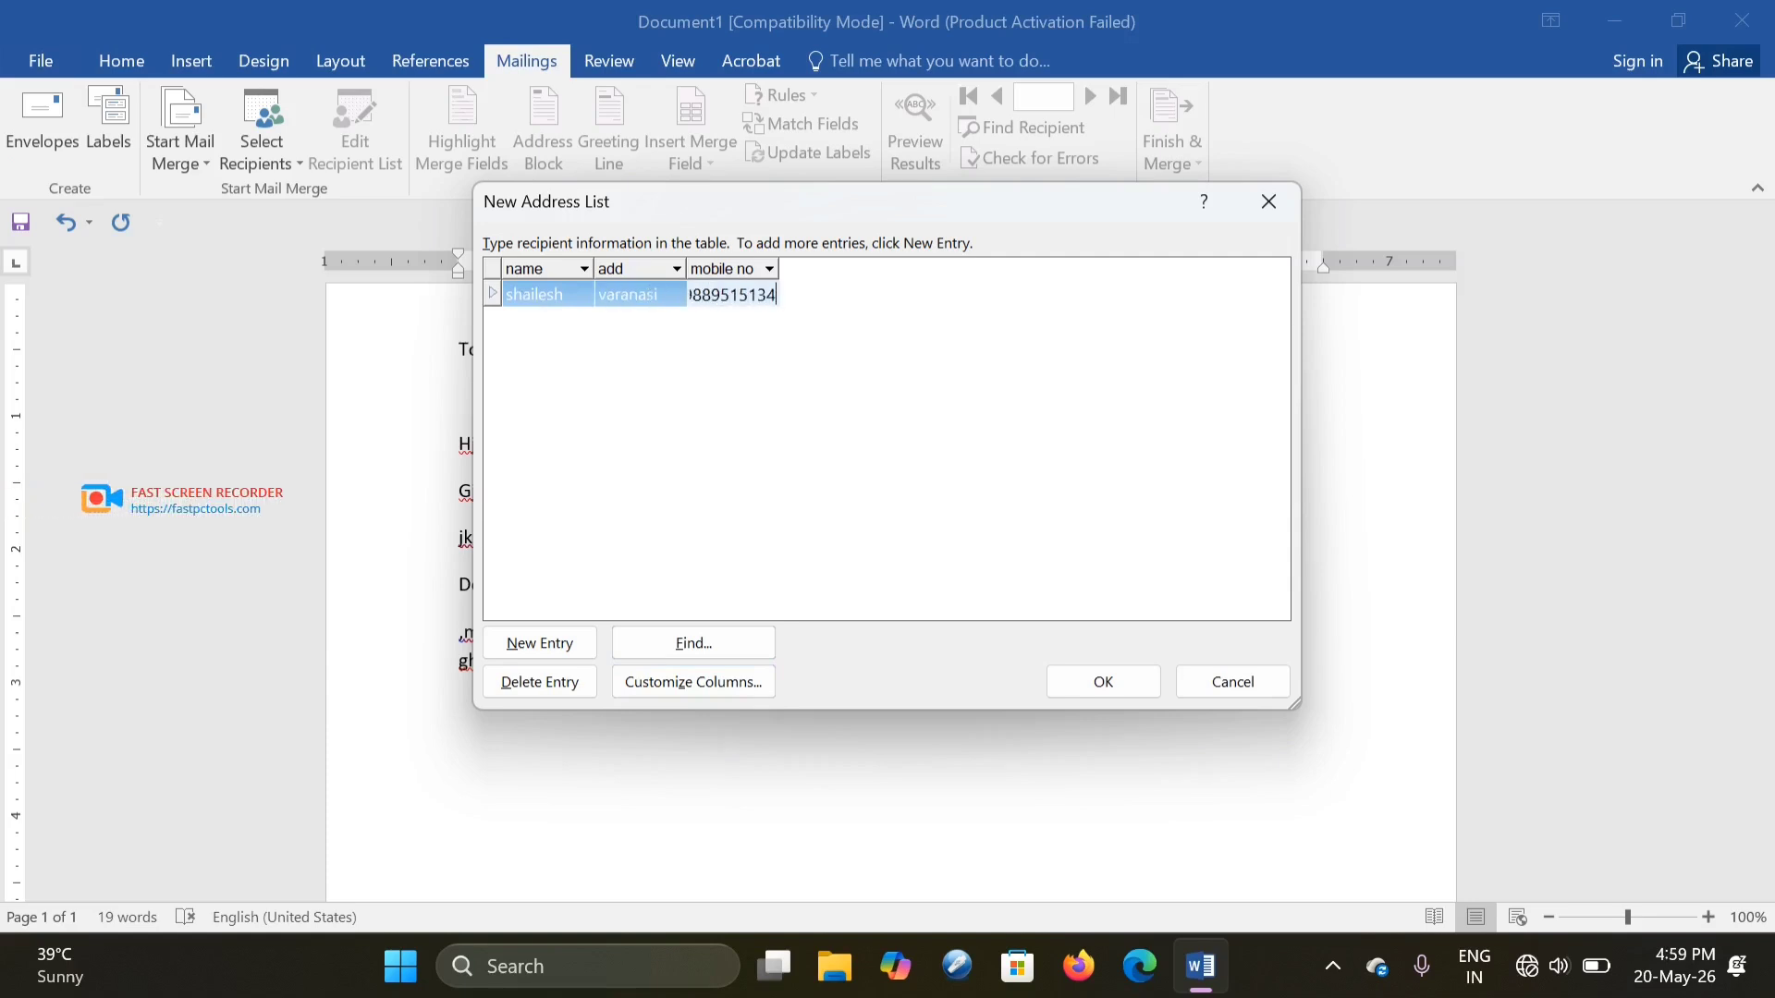
- Add a second recipient row with the name, address and mobile number, fixing a typo
key("Tab")
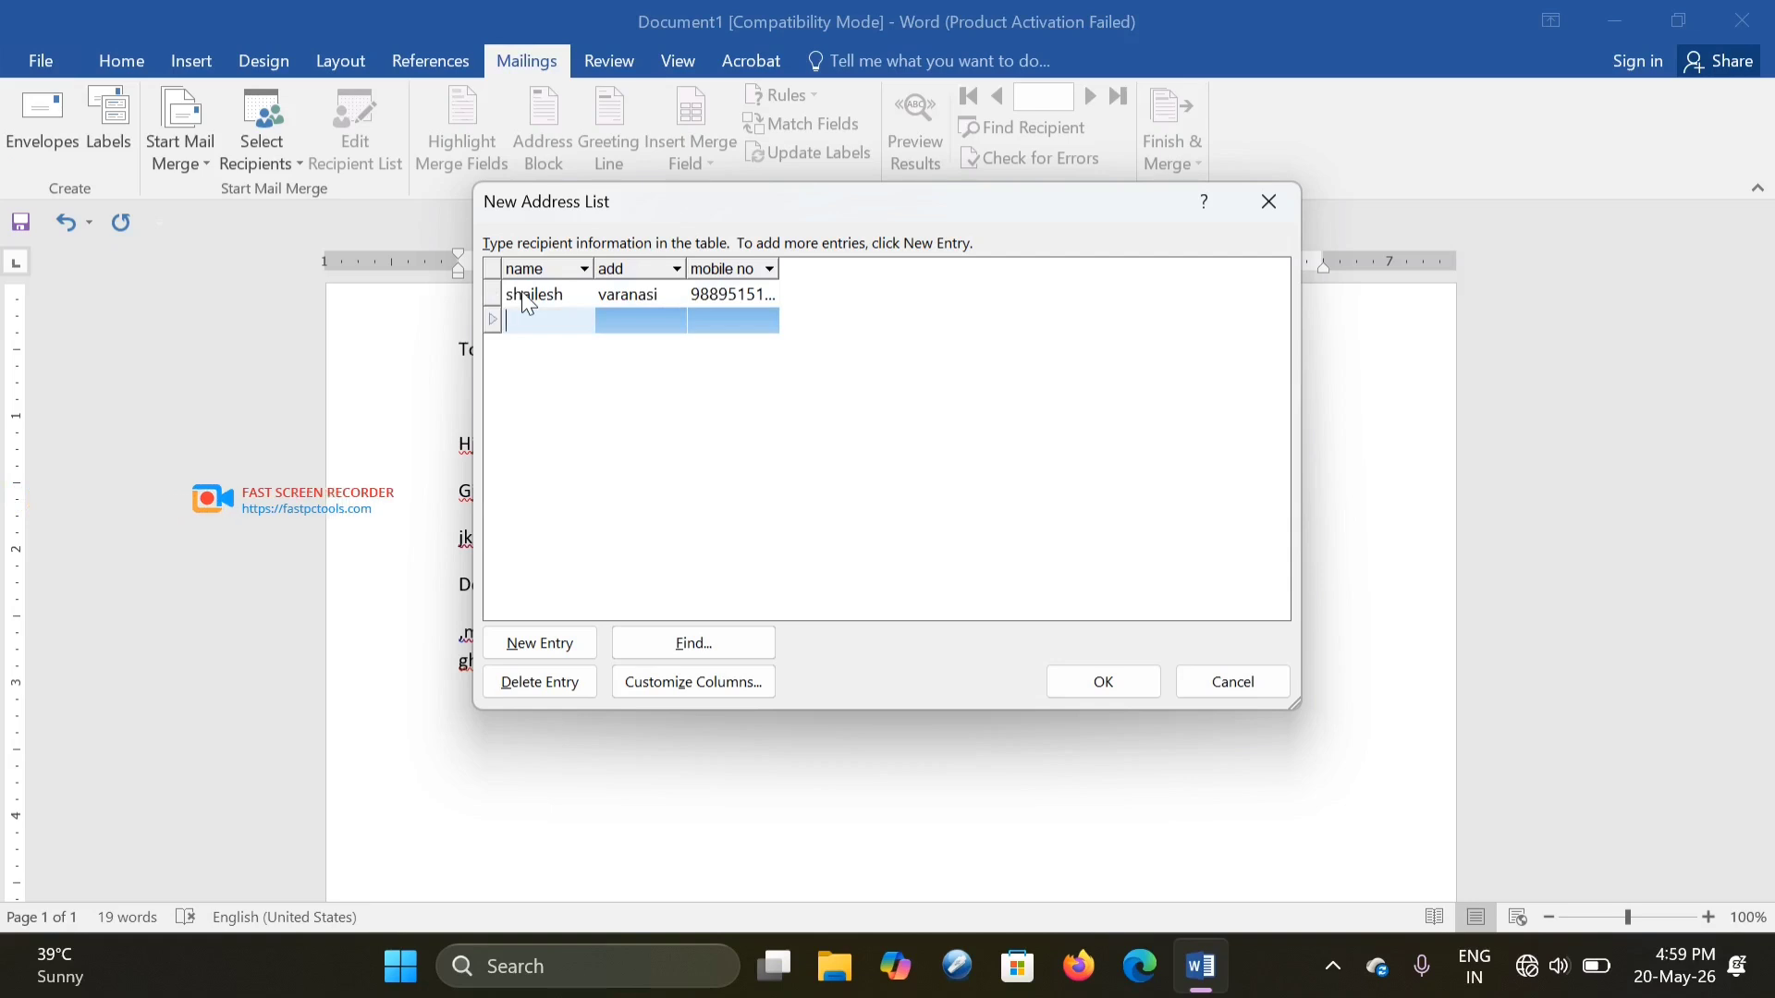
type("gairav")
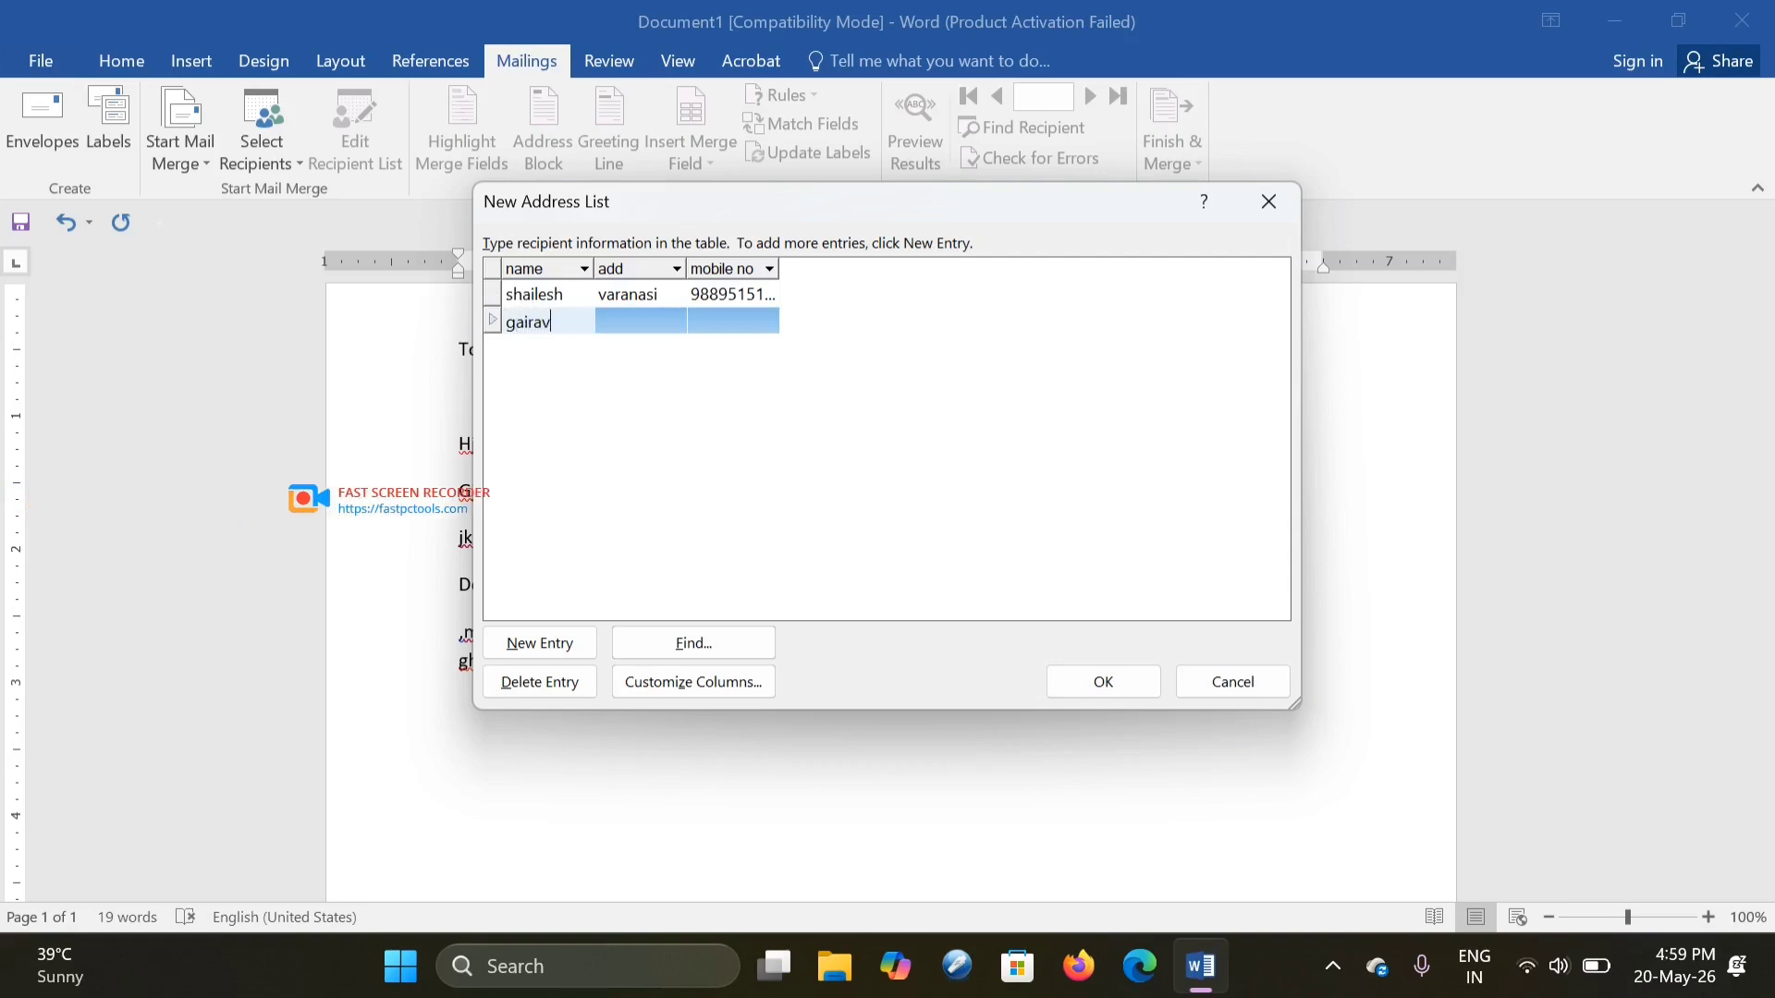
key("BackSpace")
key("BackSpace")
key("BackSpace")
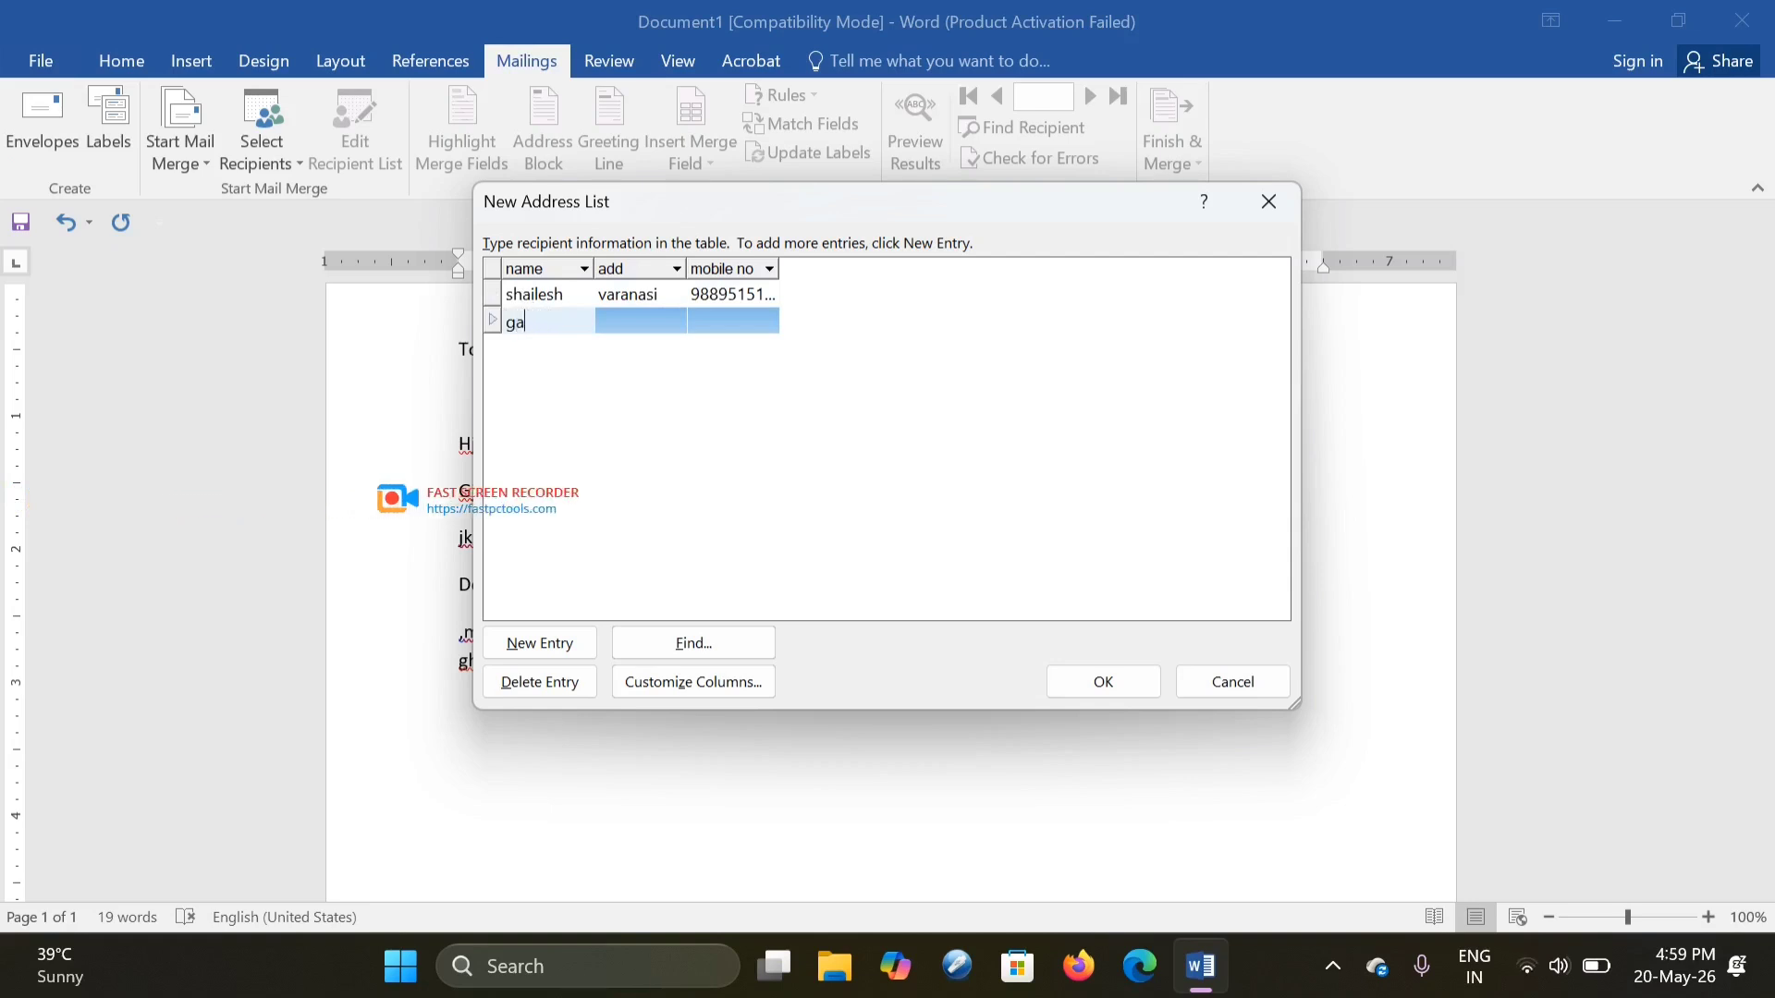
type("urav")
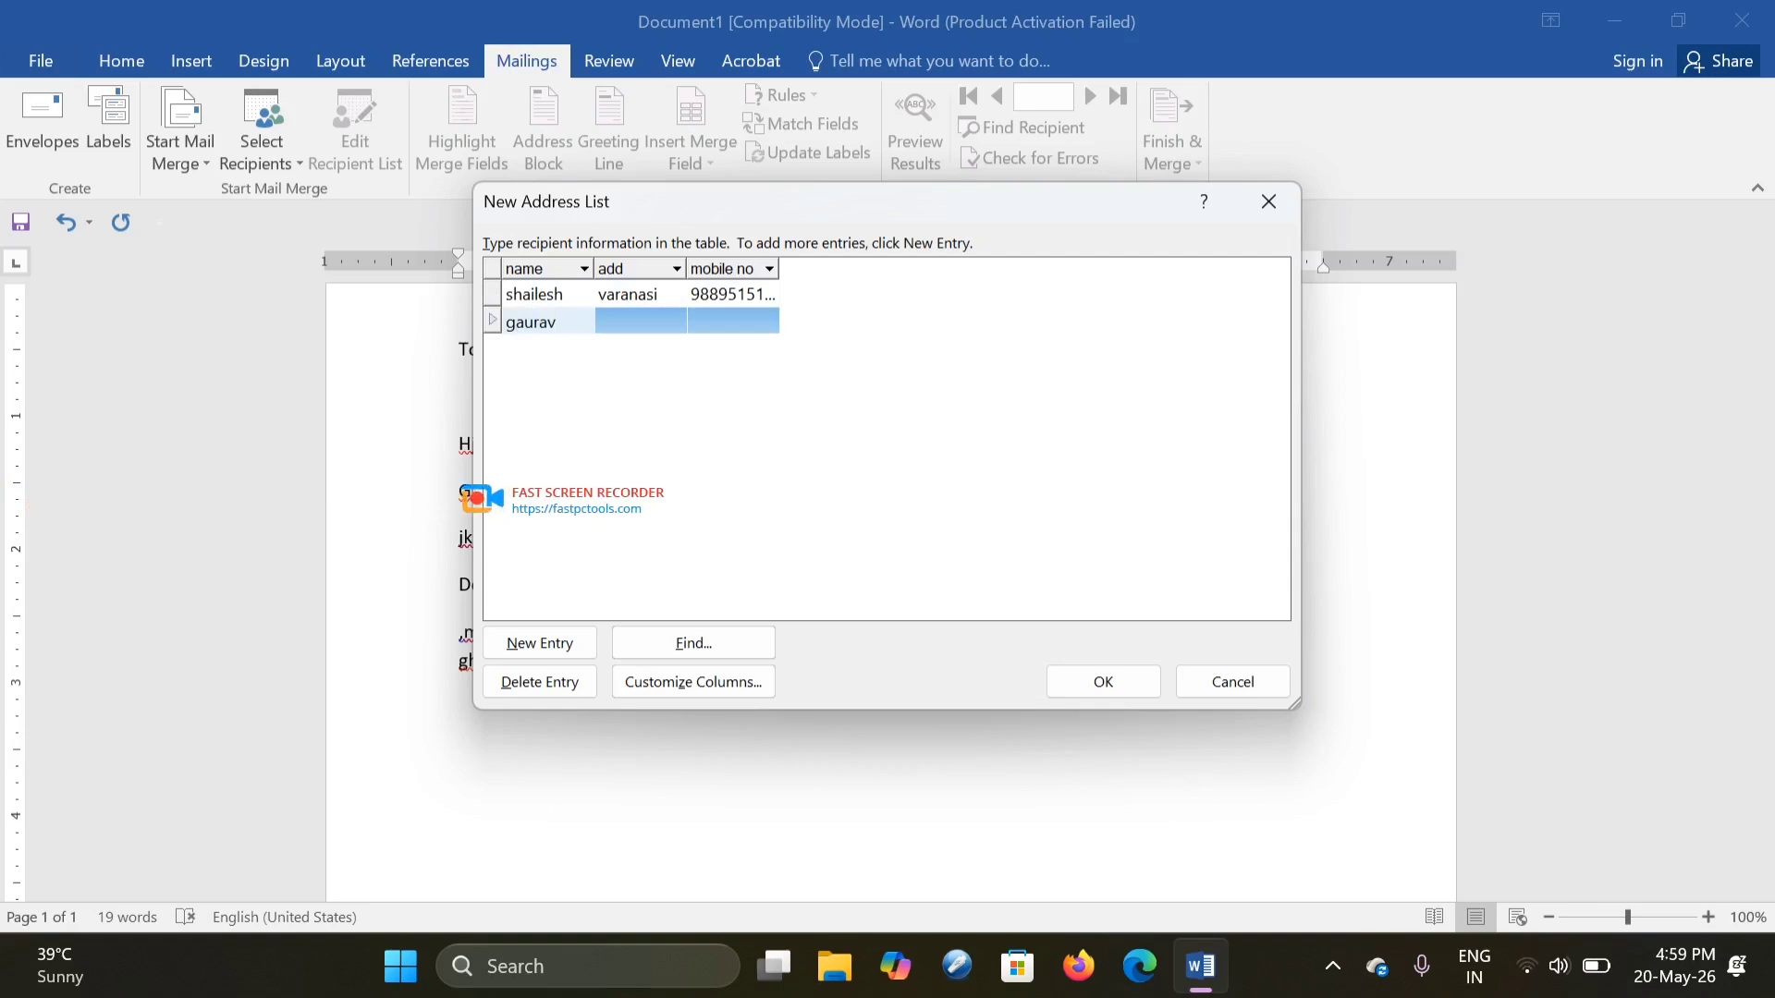
type("vara")
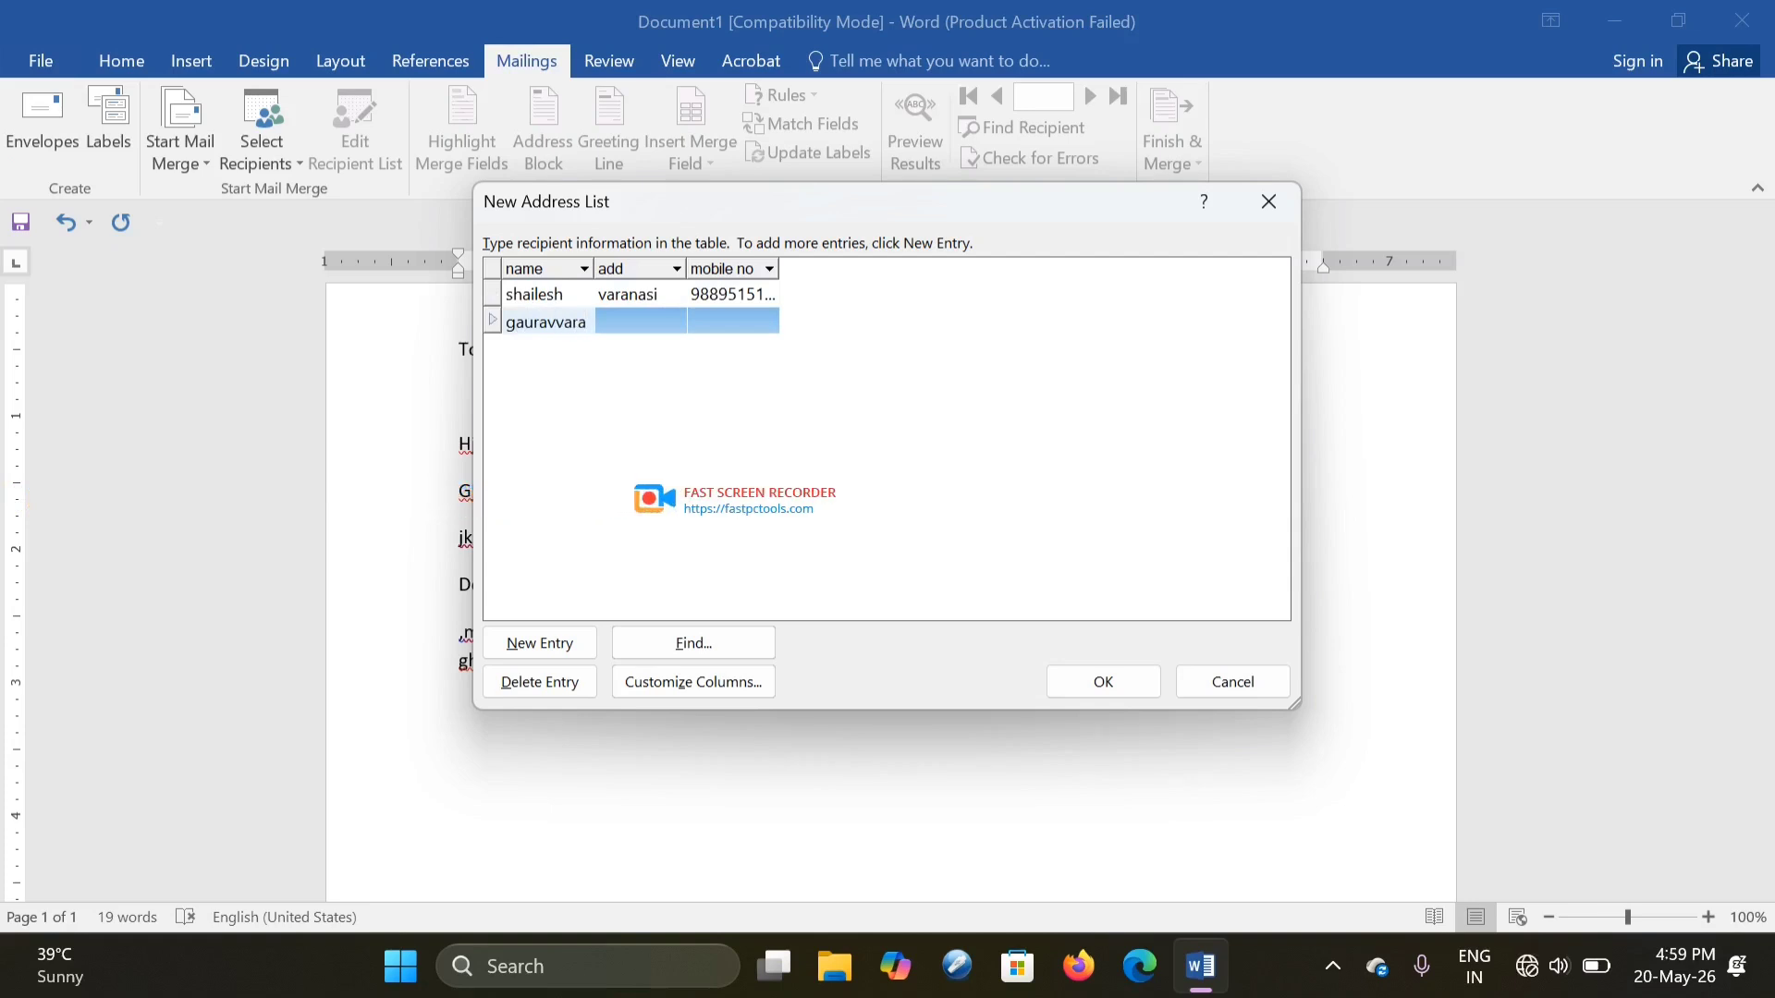
key("BackSpace")
key("BackSpace")
key("Tab")
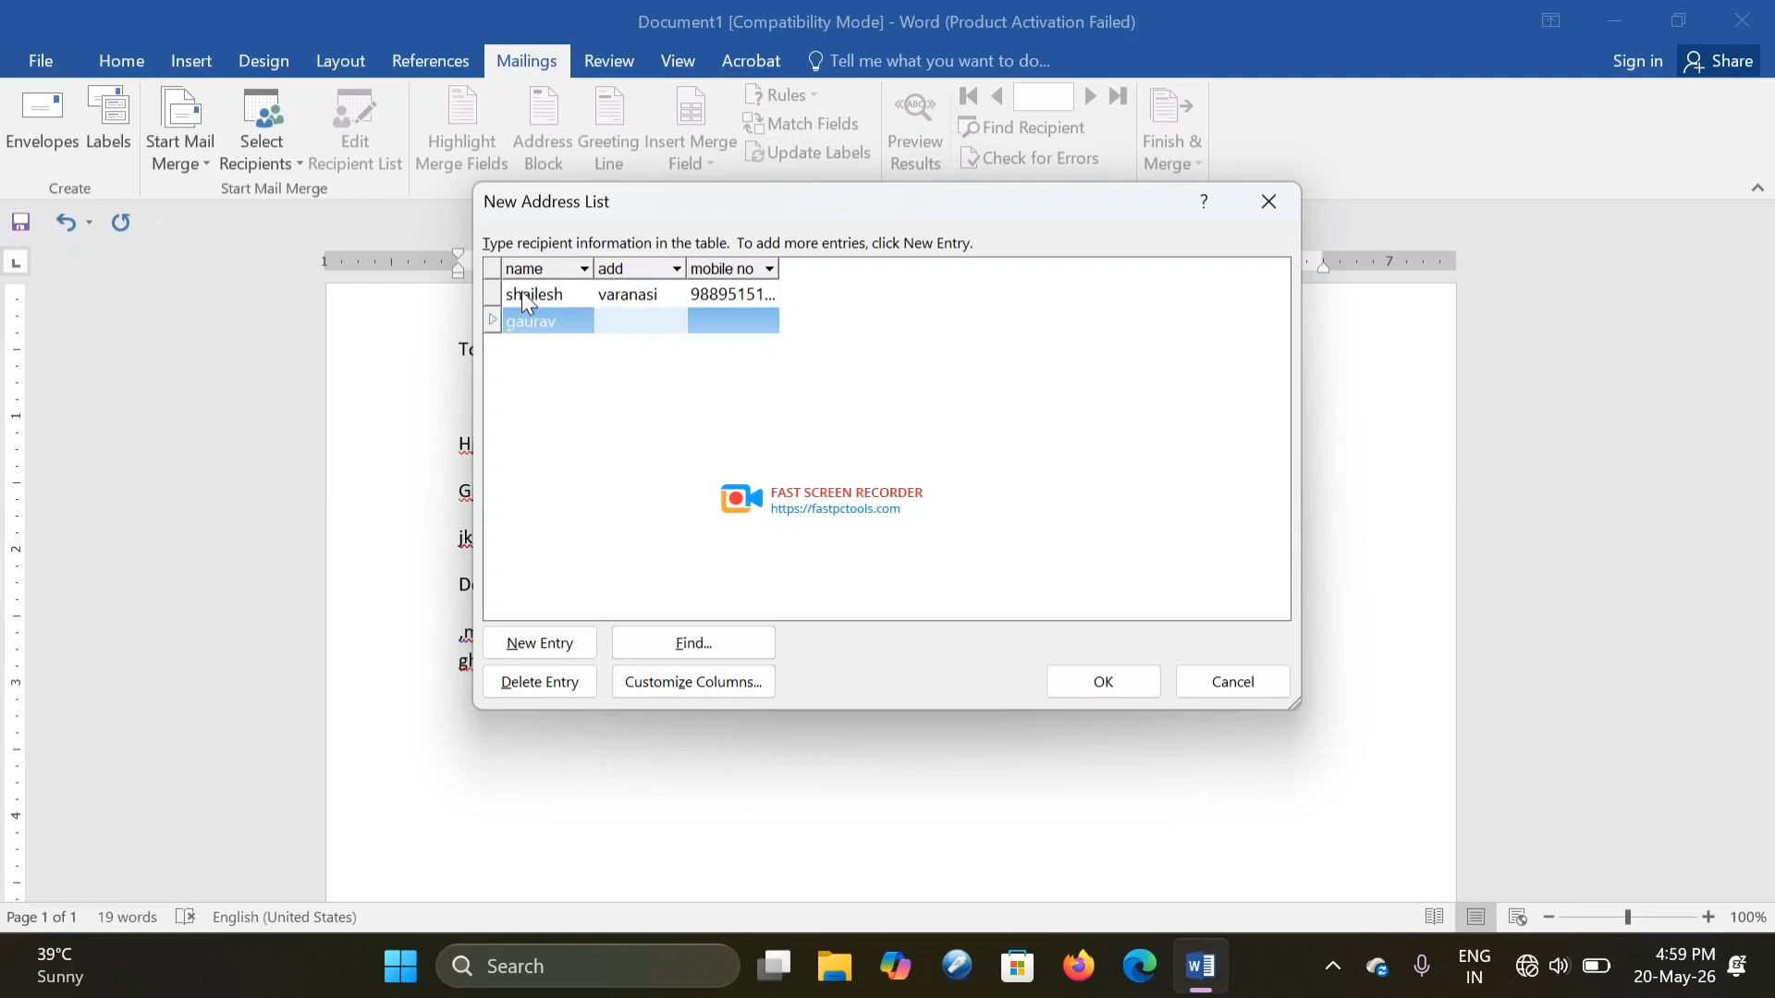
type("varanasi")
key("Tab")
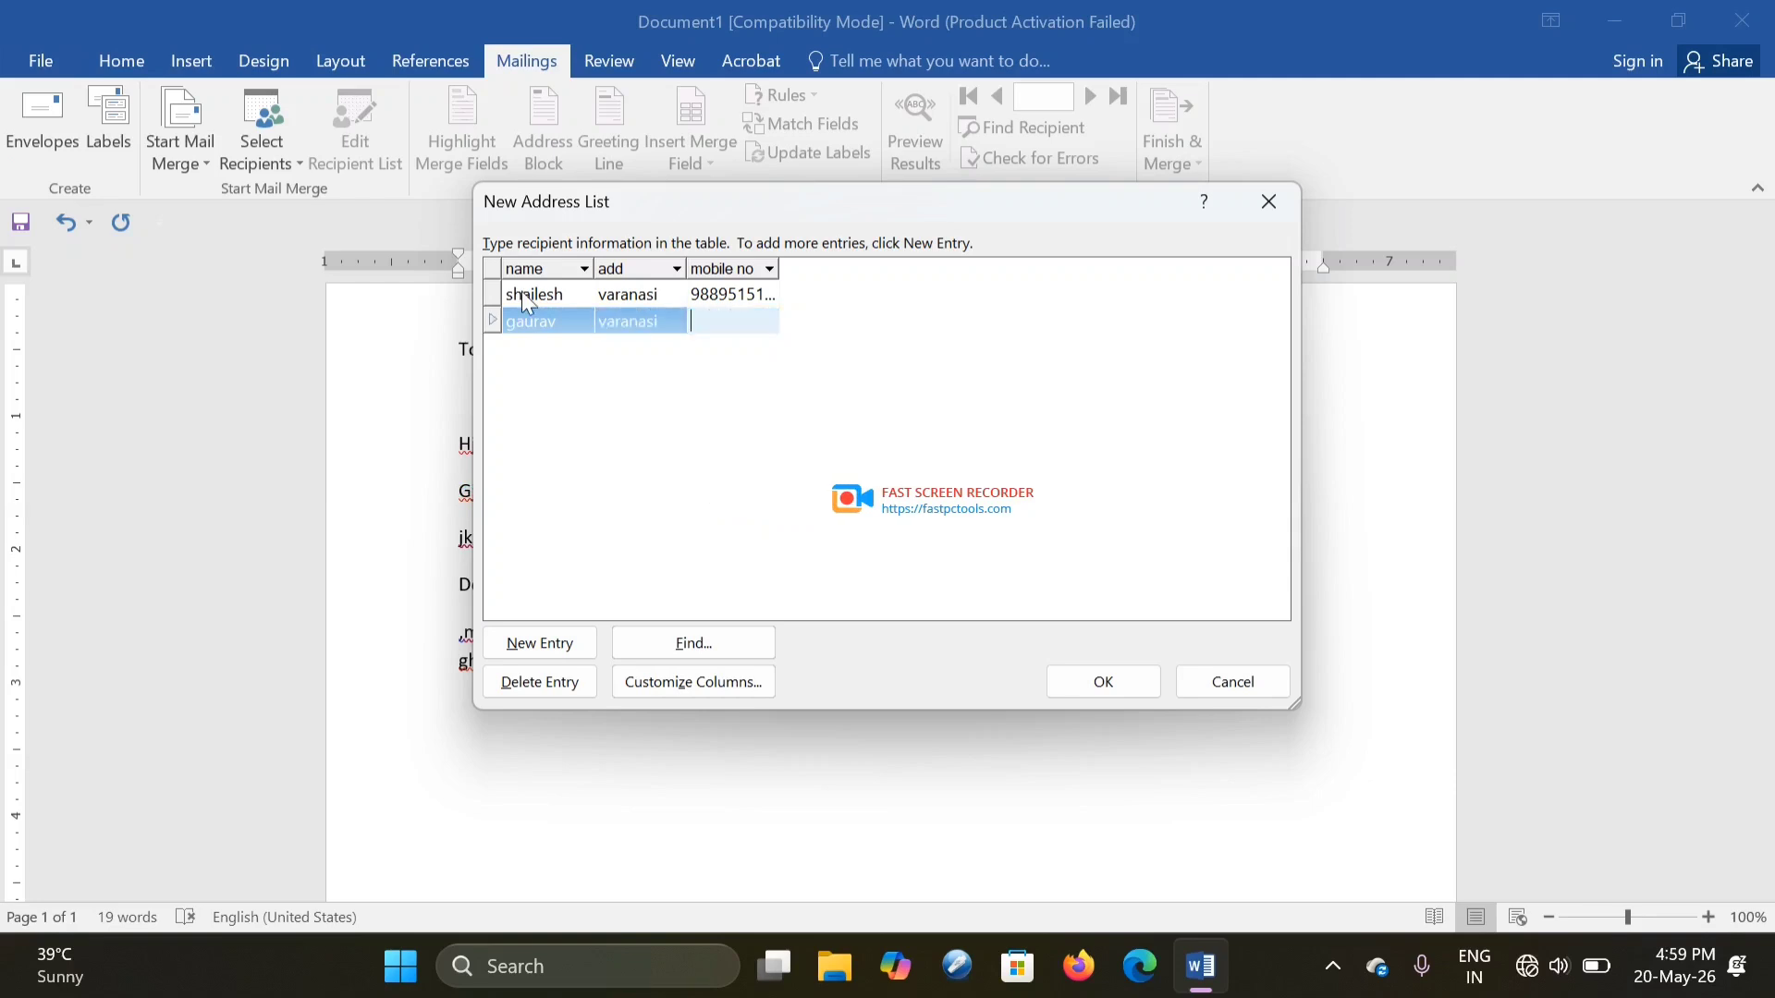
type("988988766")
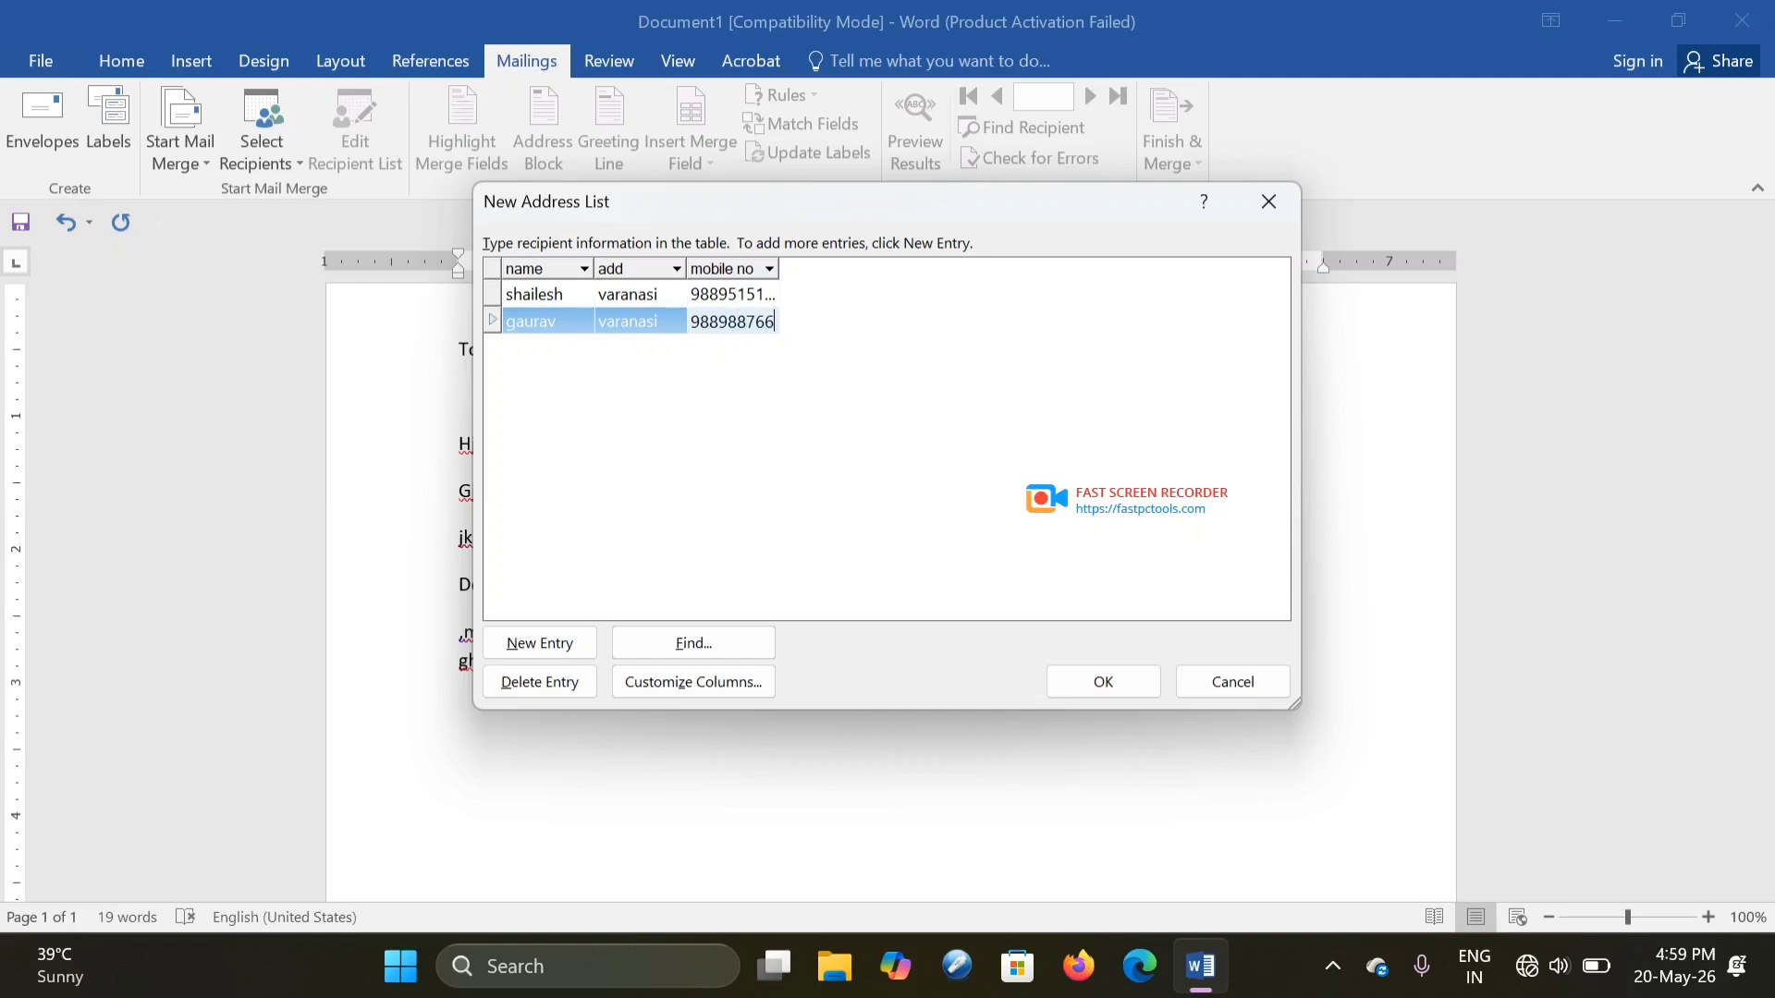
- Add a third recipient row with the name, address and mobile number
key("Tab")
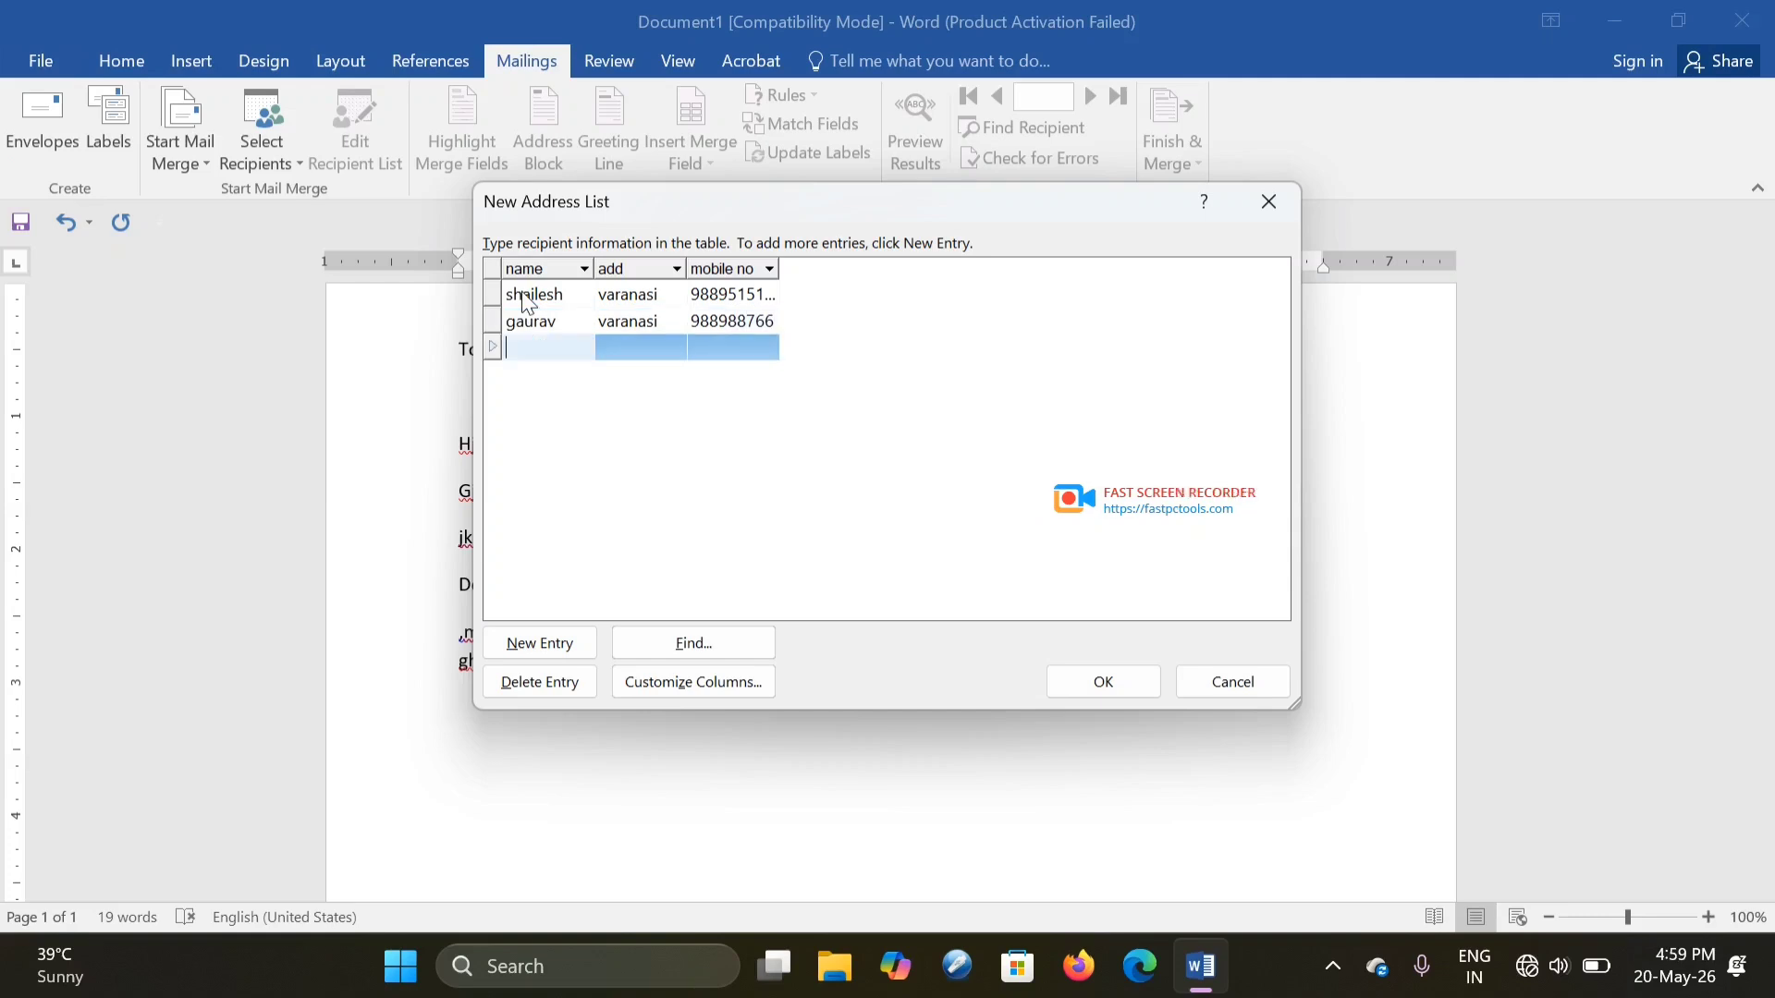
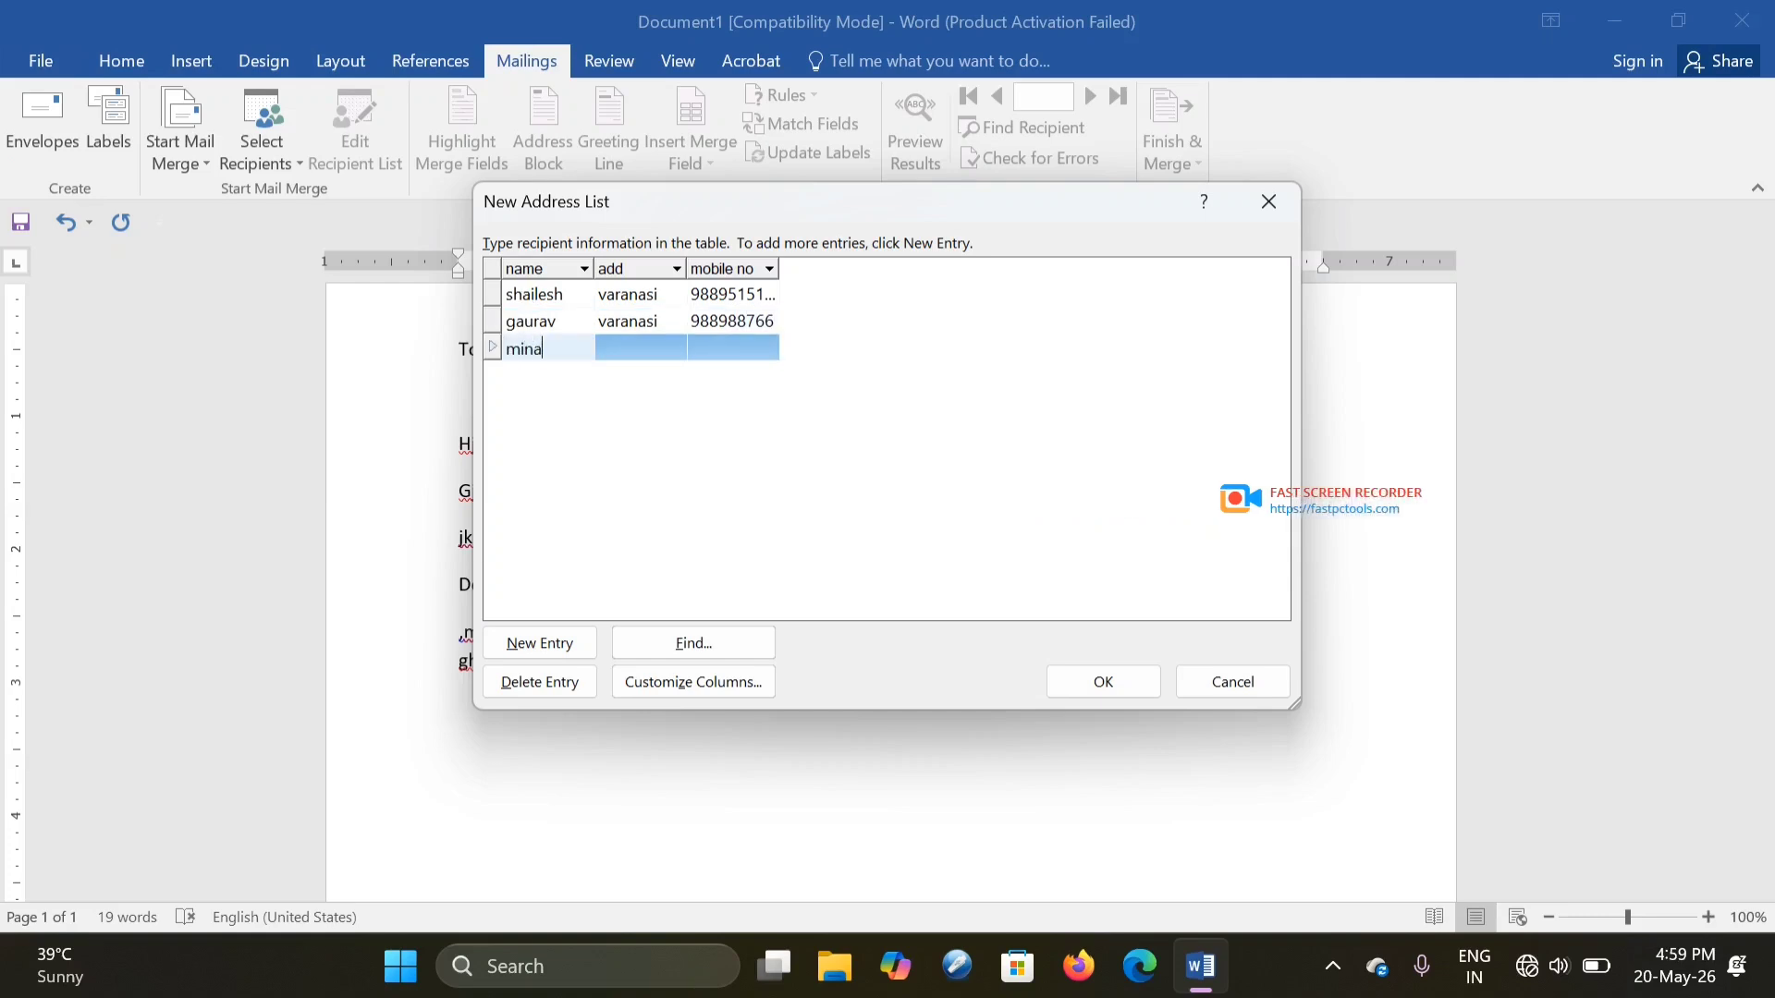
key("Tab")
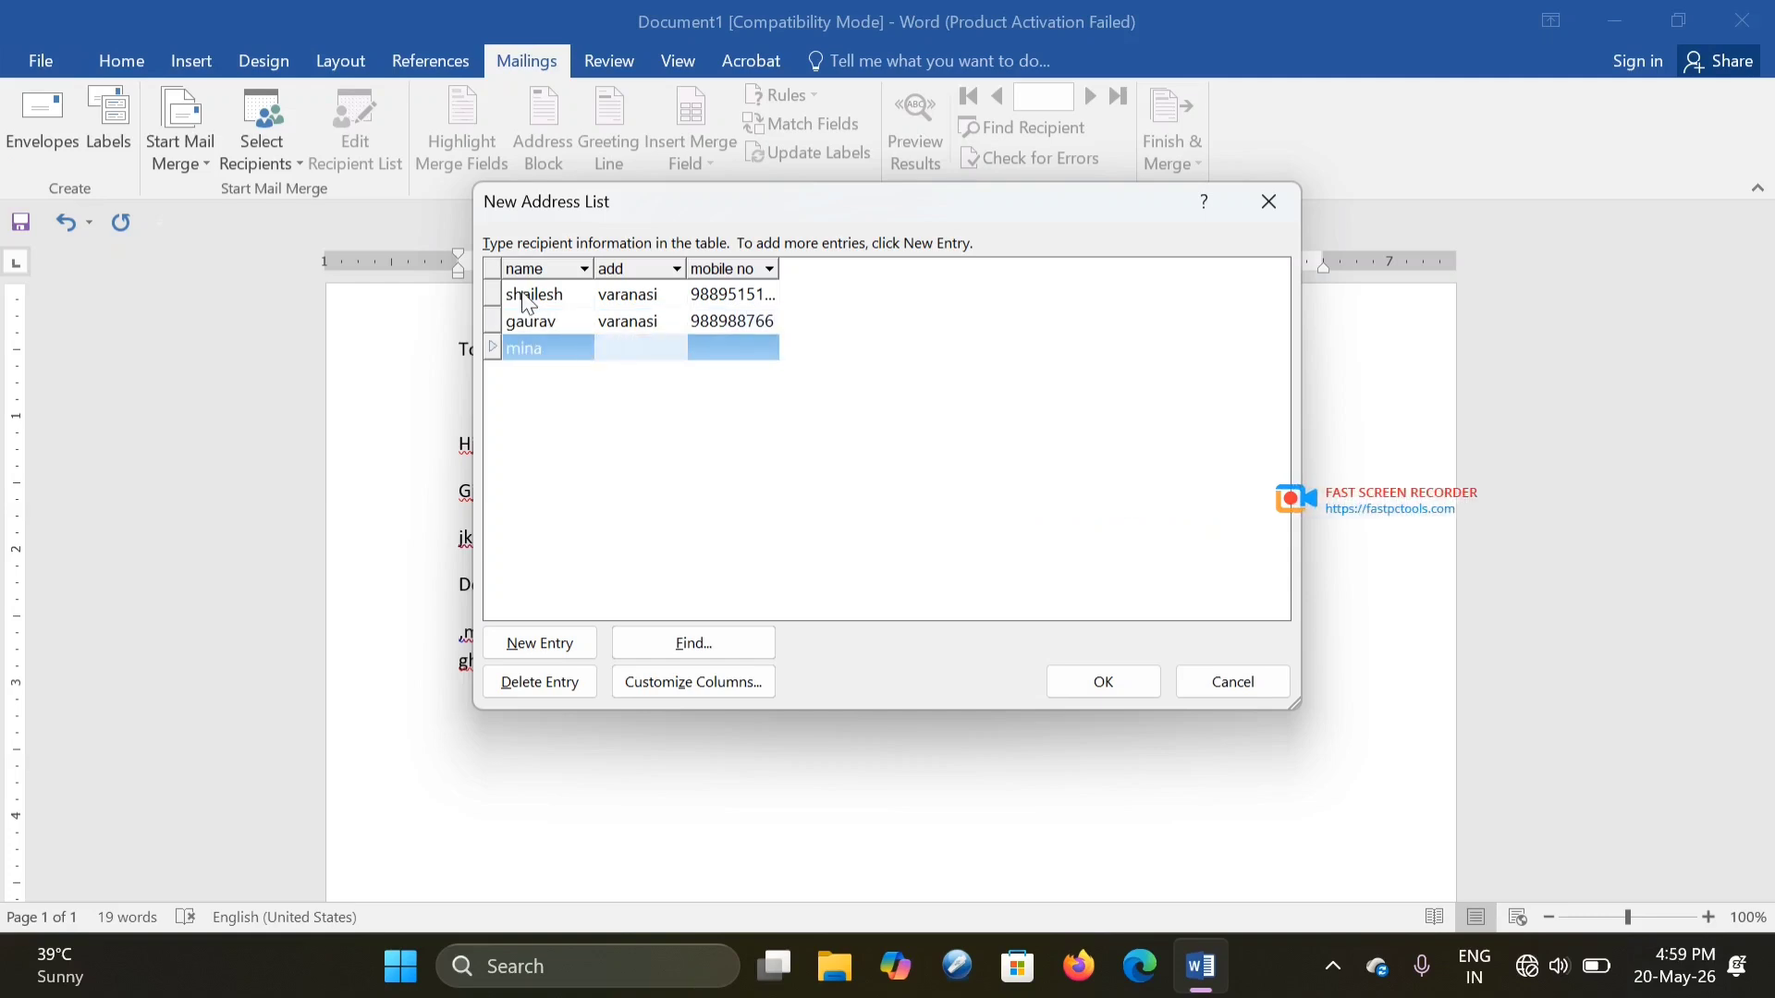
key("Tab")
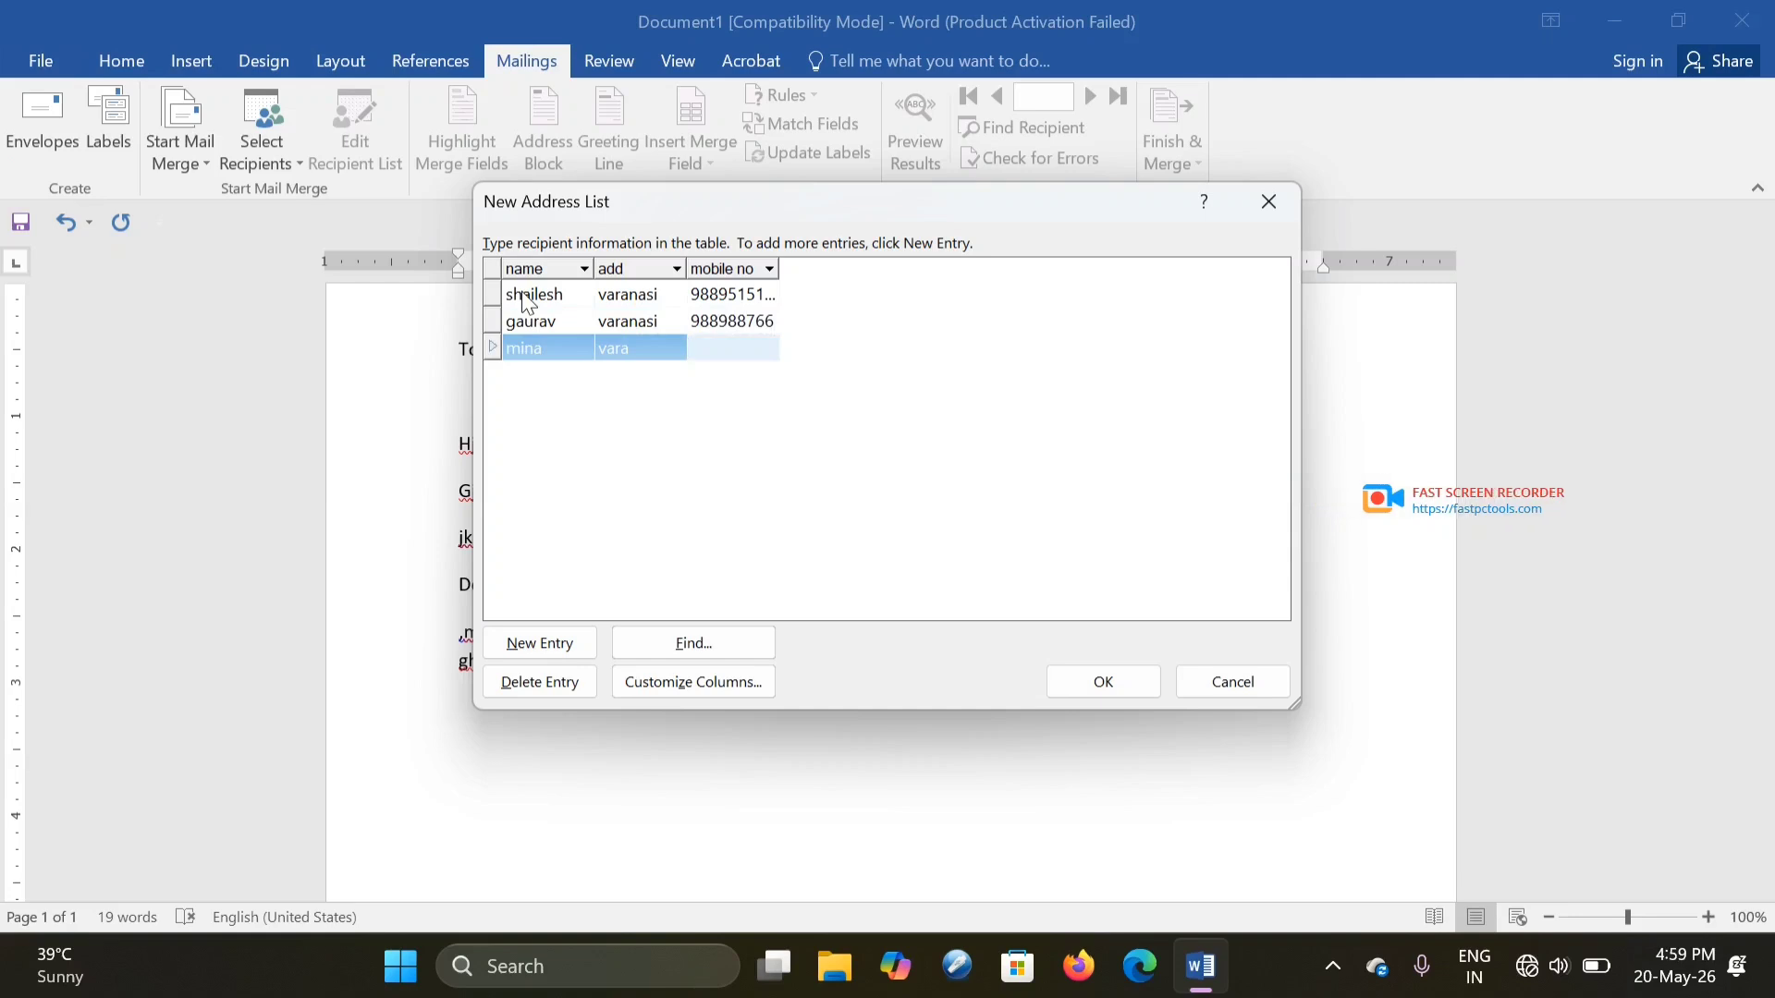
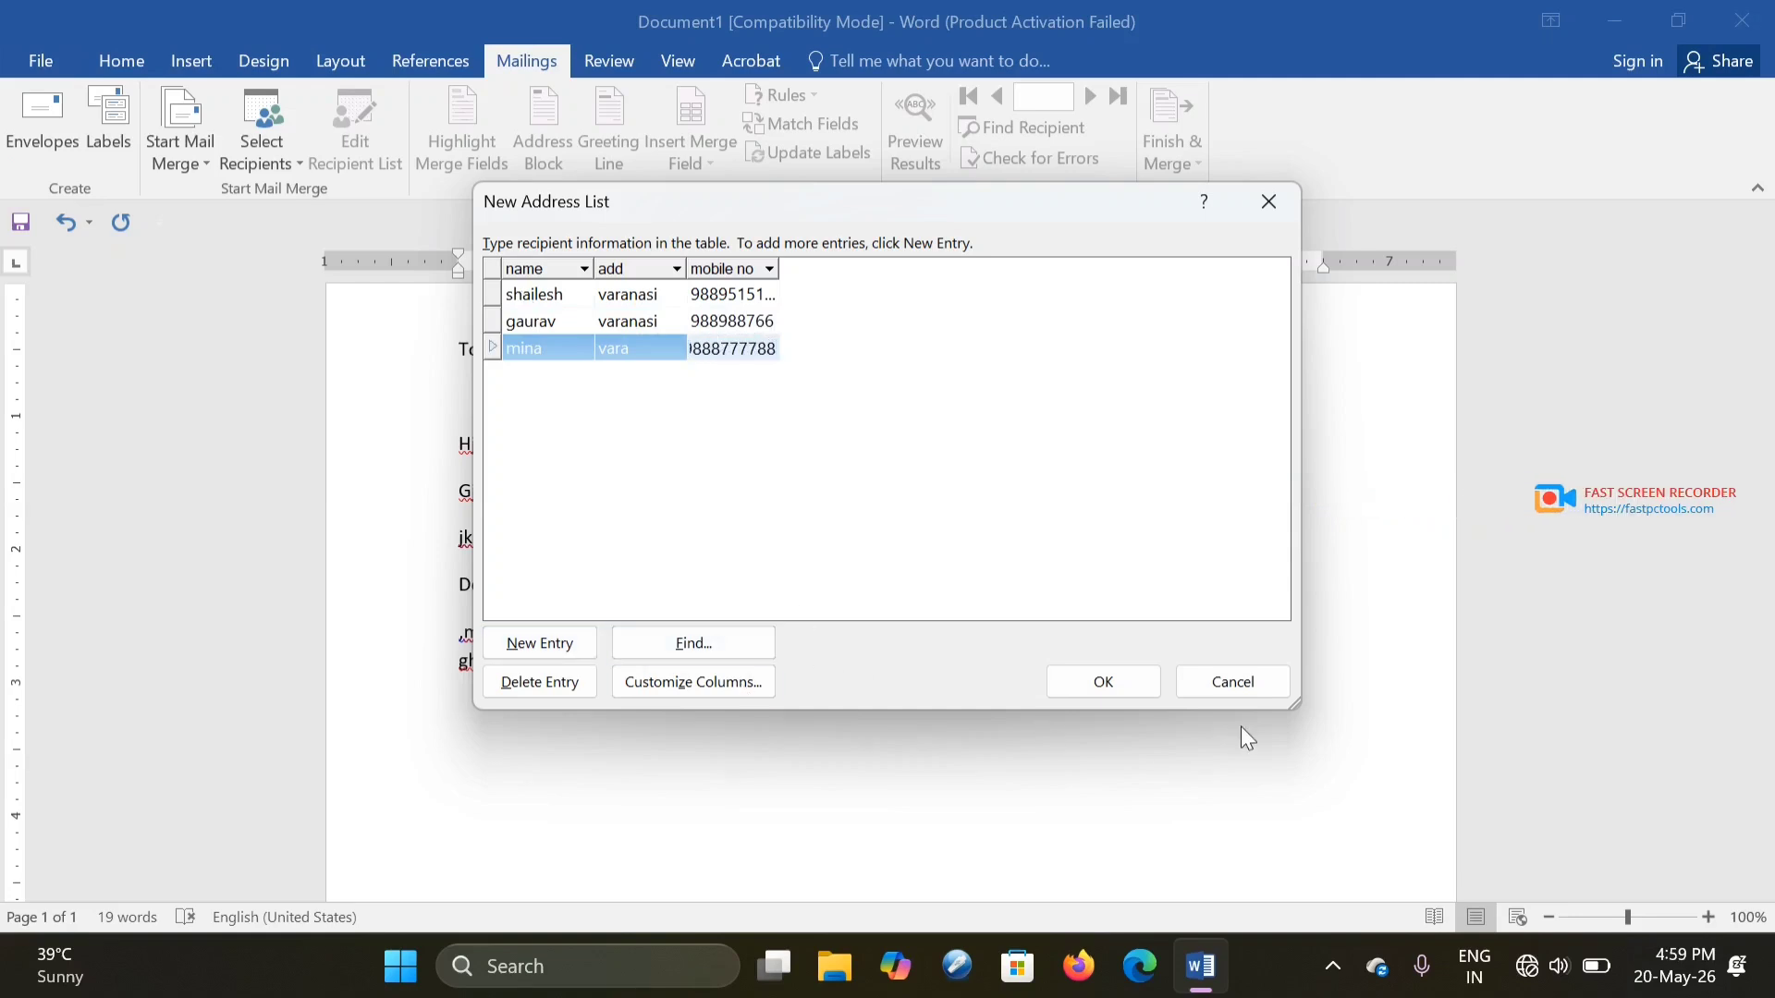
- Save the recipient list as 'my', then insert and remove a stray name merge field
left_click(1117, 690)
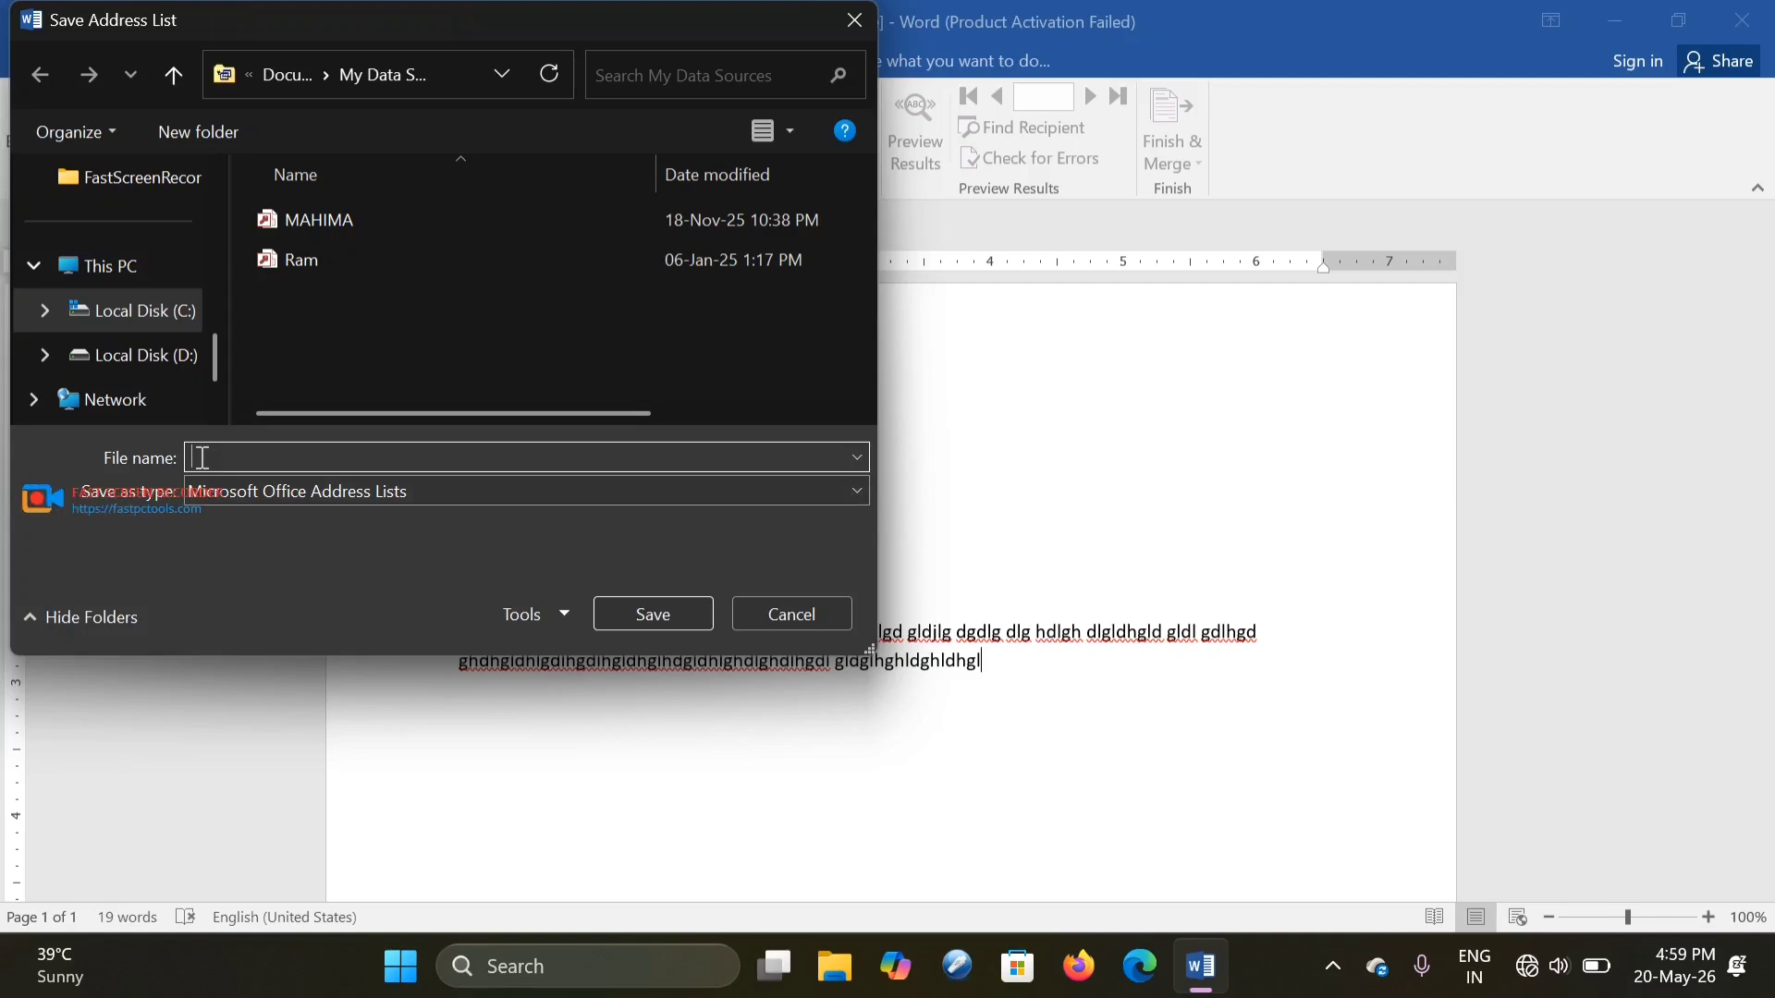
type("my")
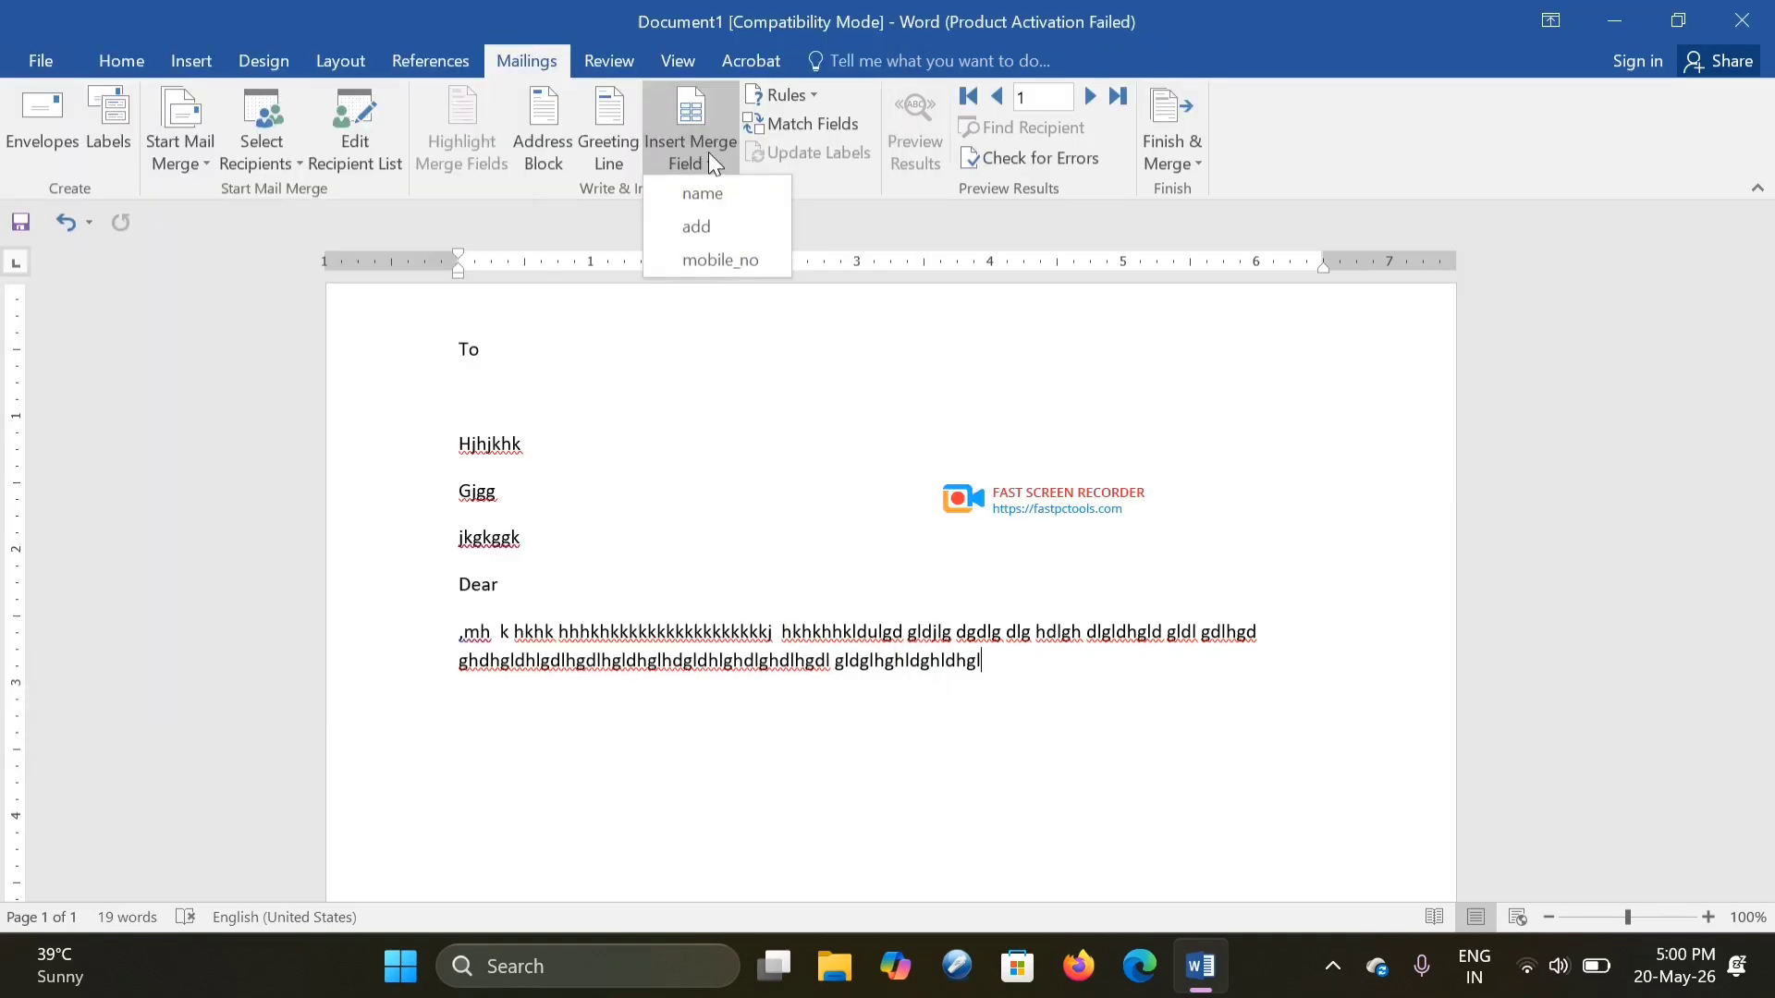
left_click(708, 202)
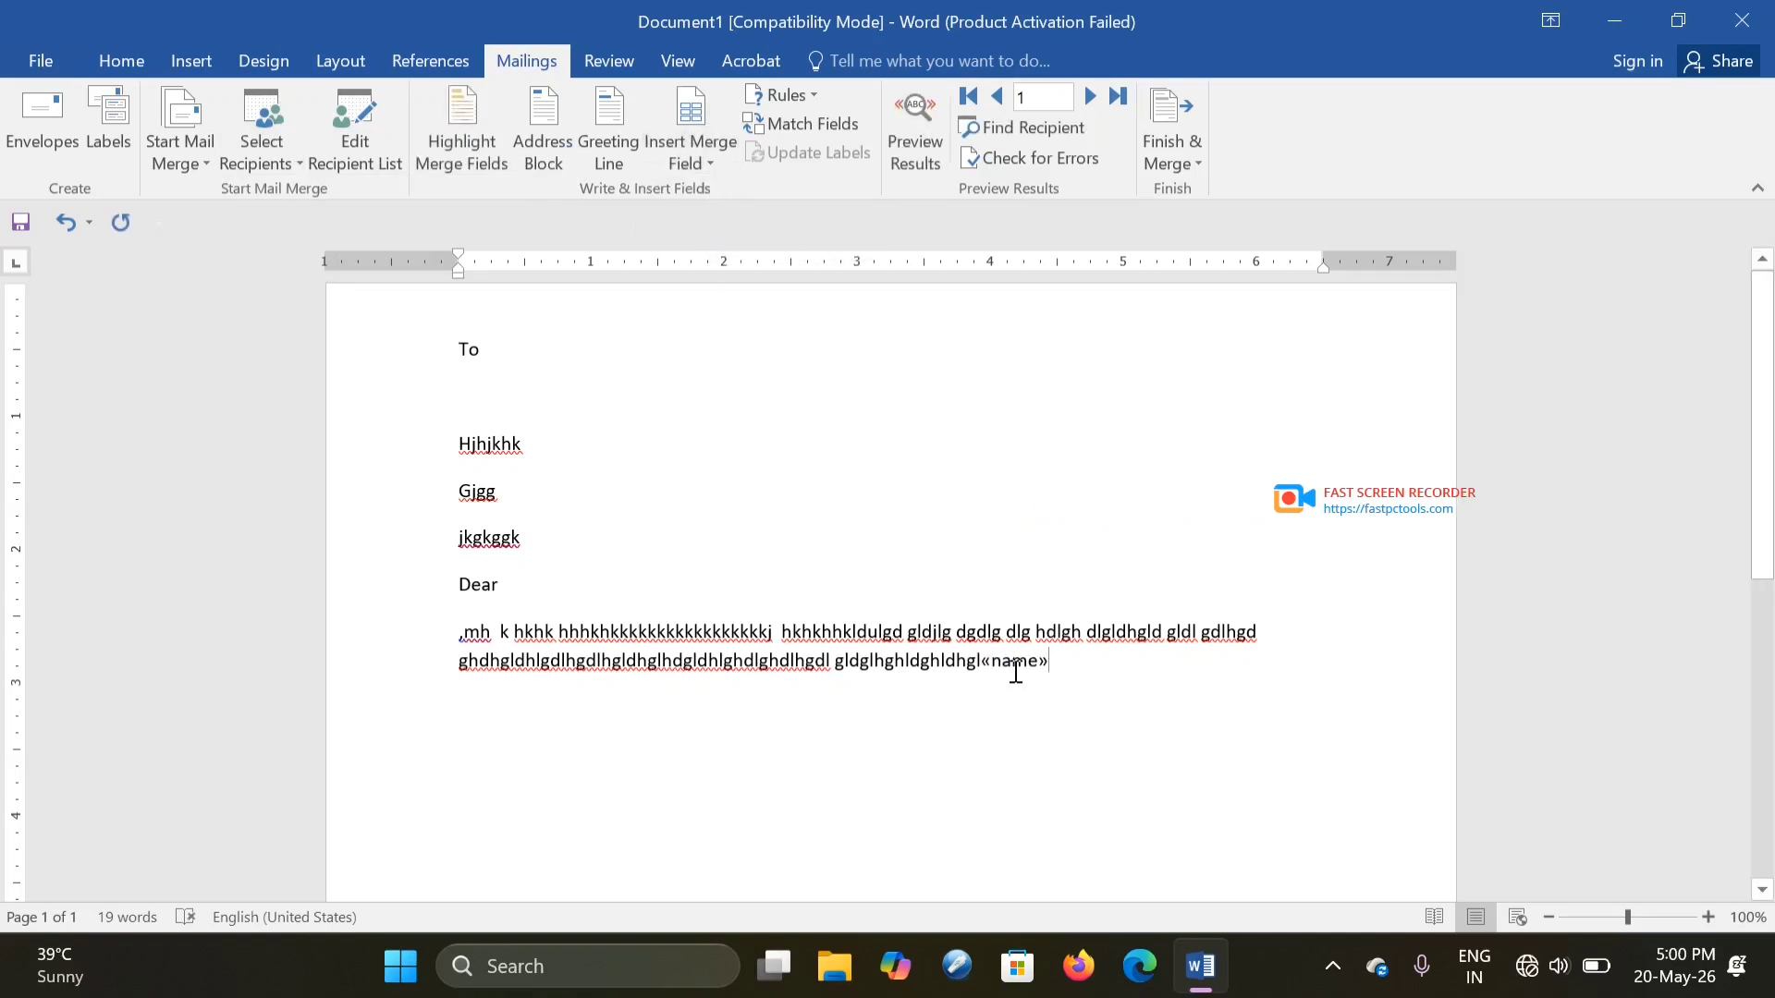
key("BackSpace")
key("BackSpace")
key("BackSpace")
key("BackSpace")
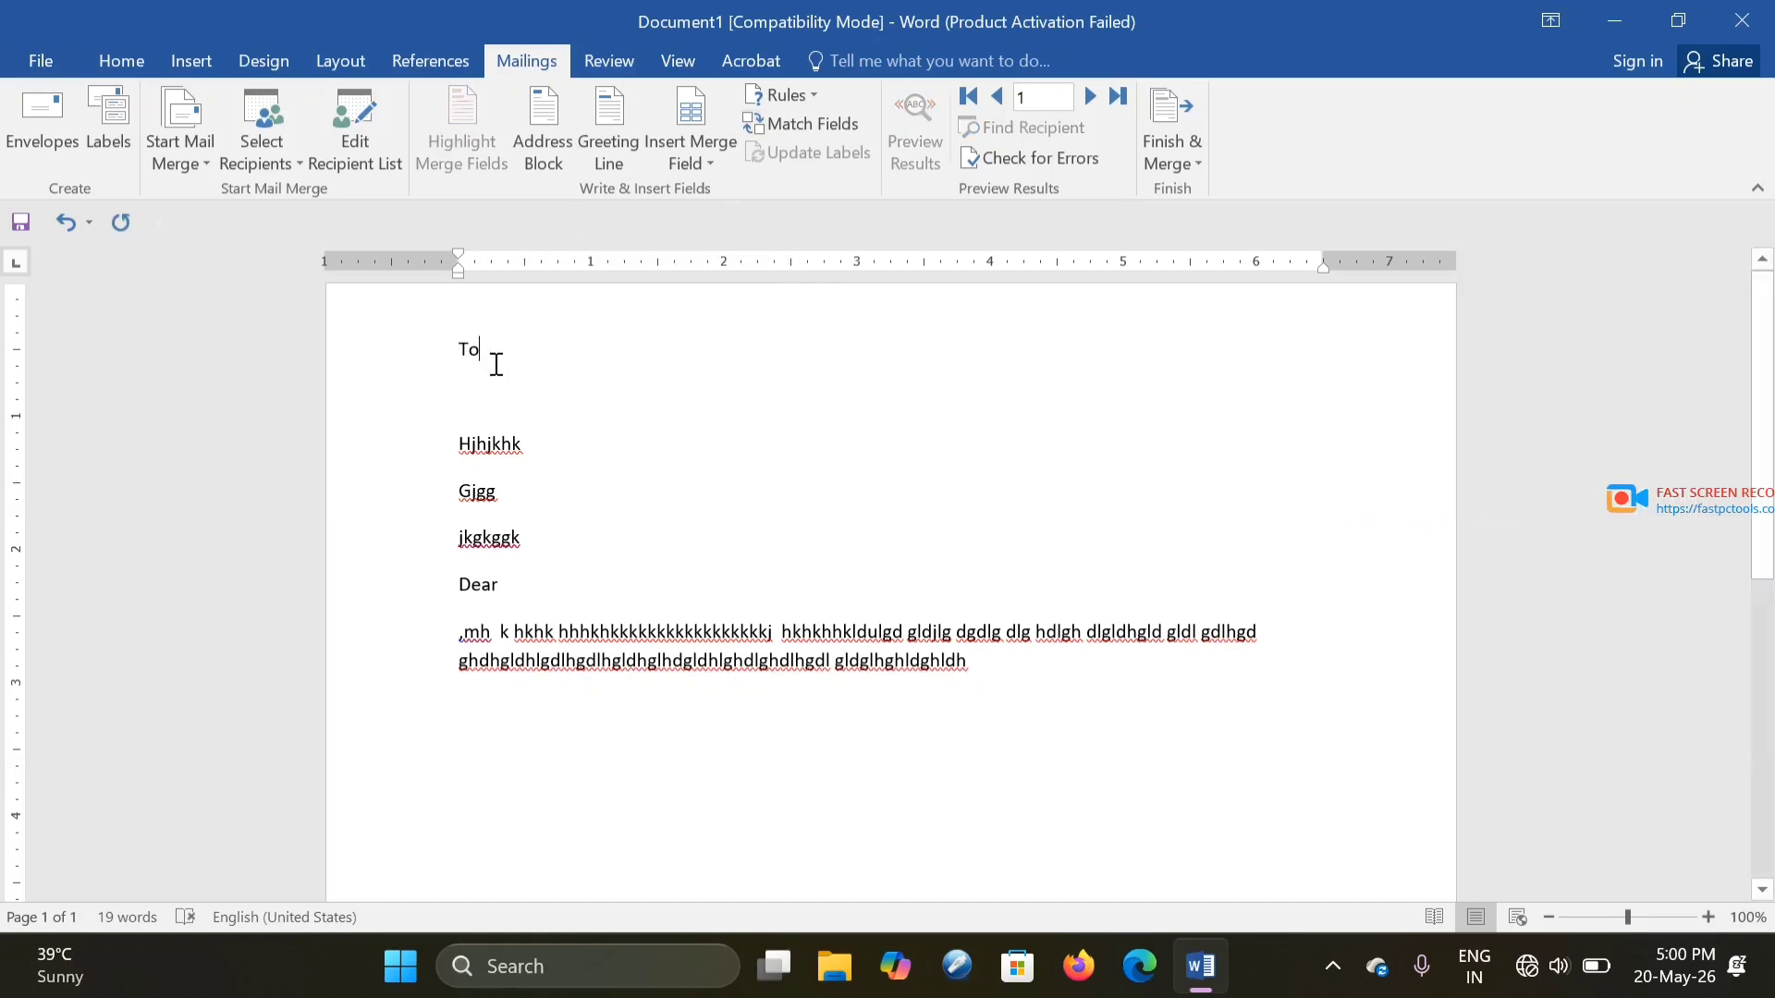
- Insert the «name» merge field on its own line beneath To
key("Return")
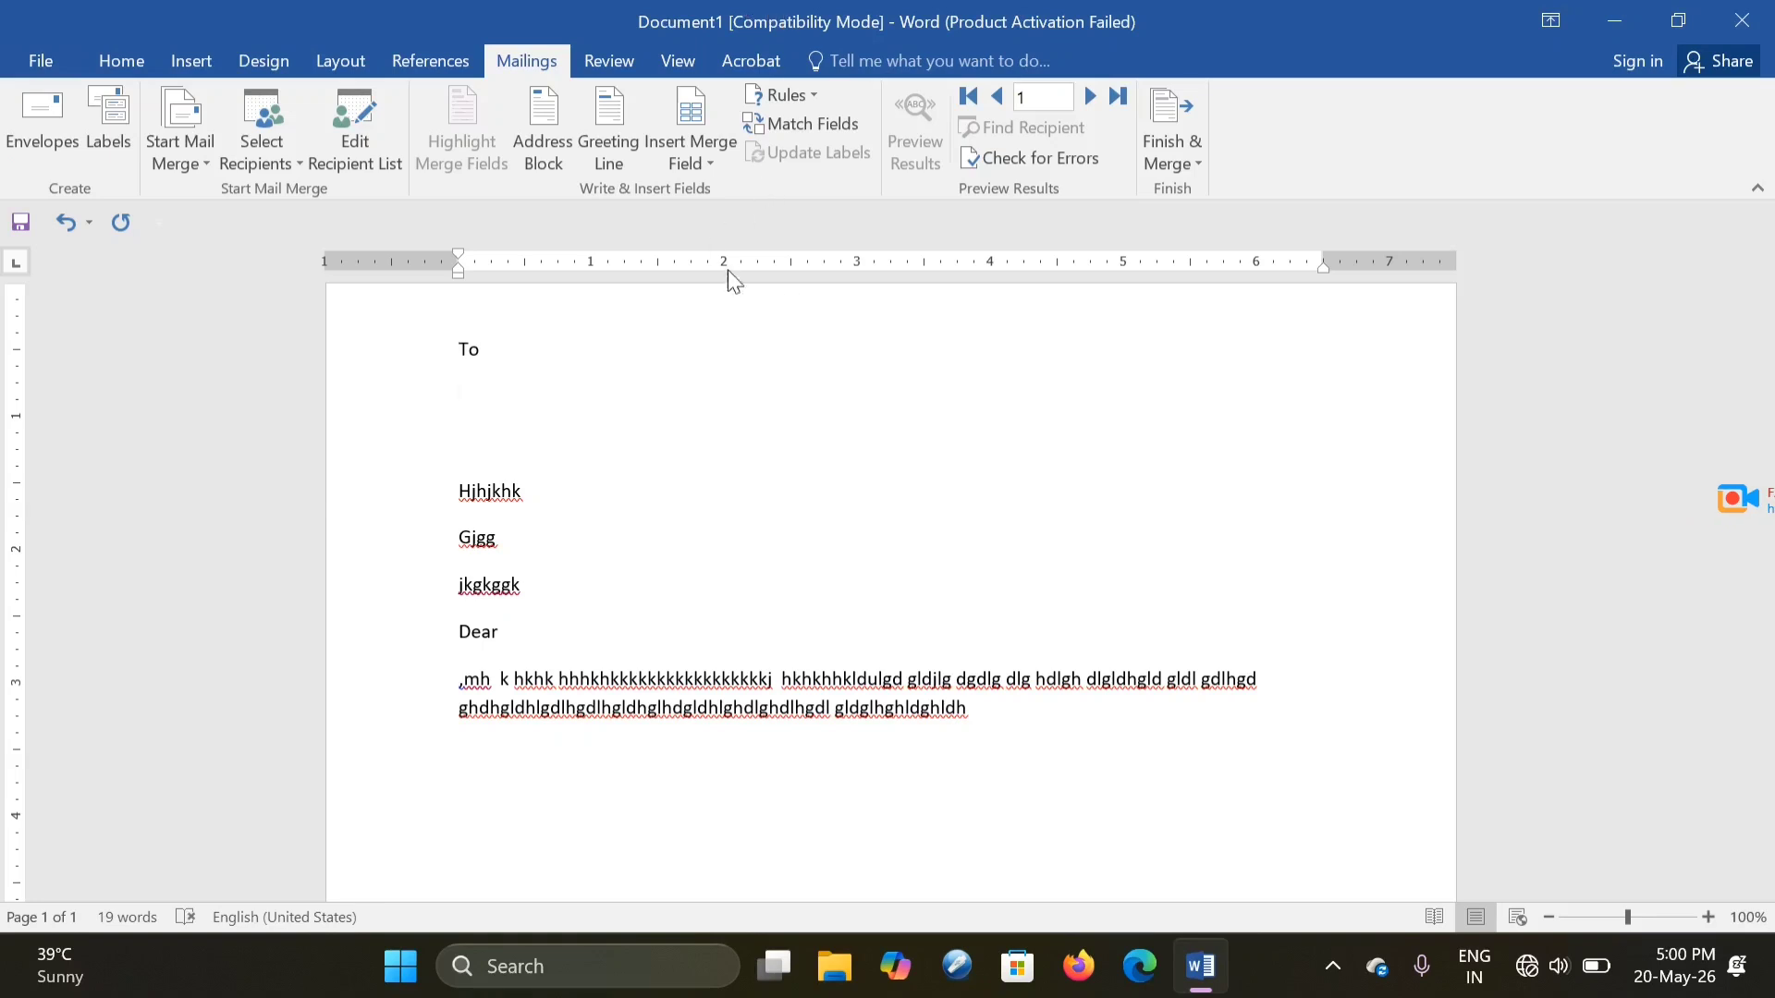
left_click(686, 159)
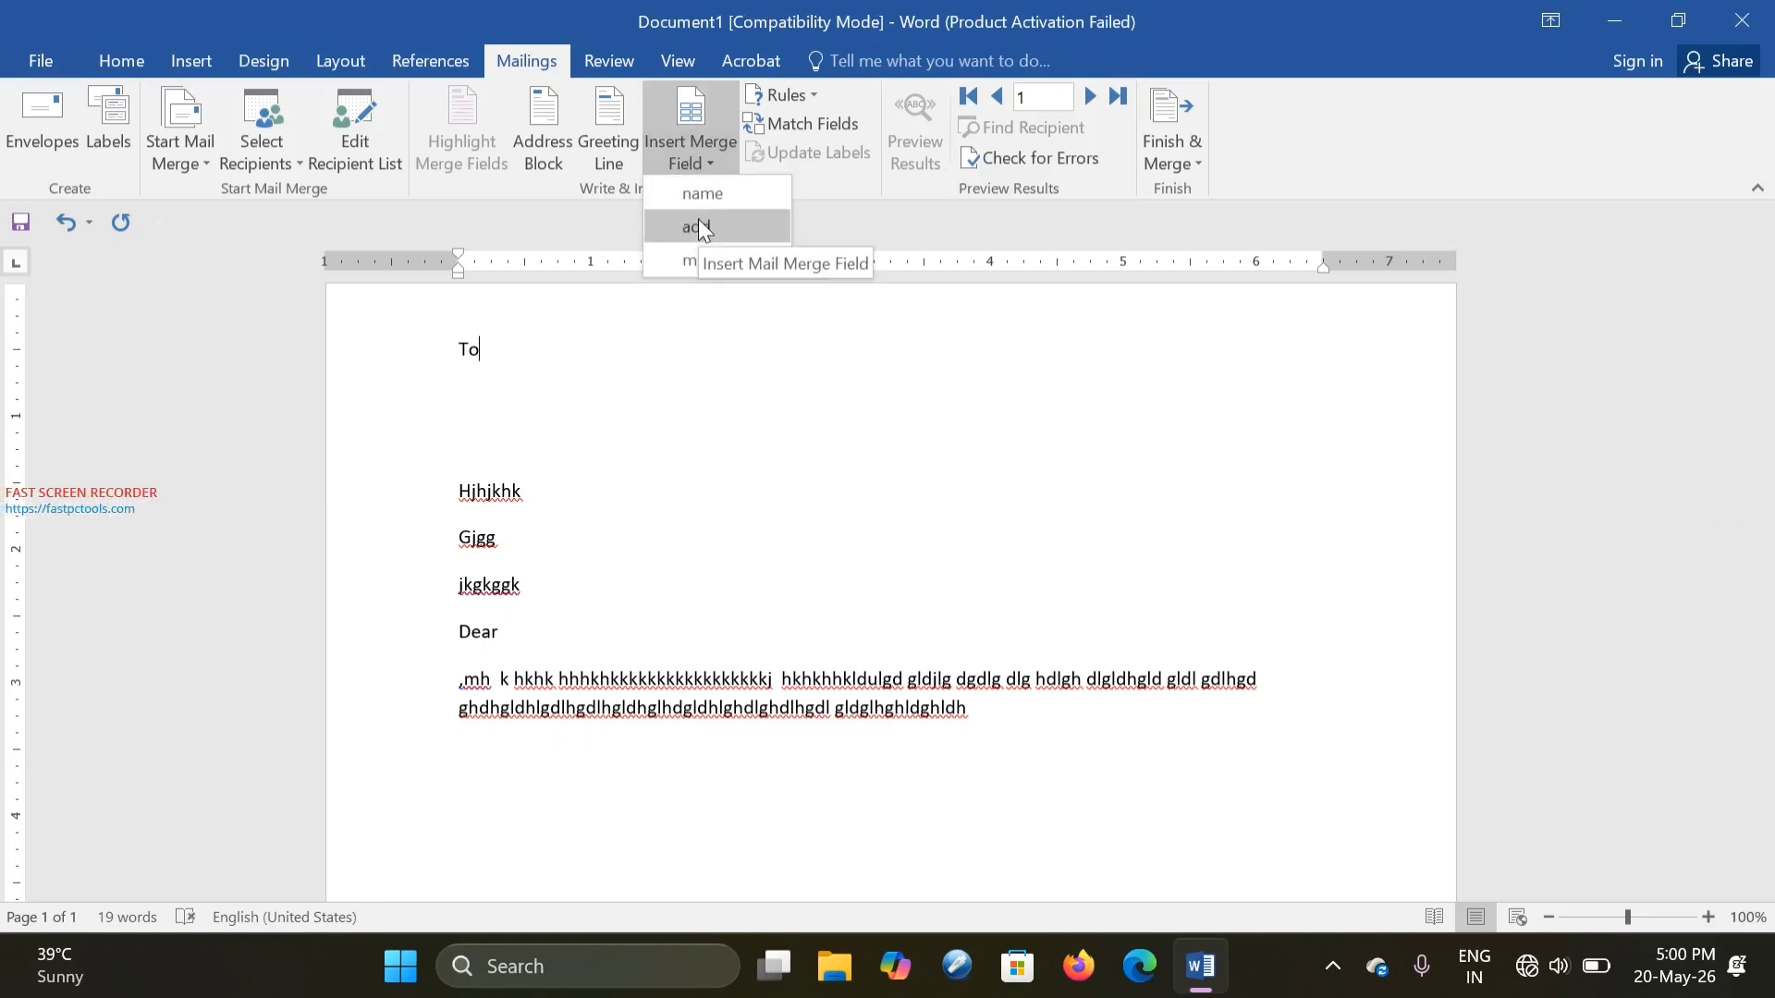
left_click(703, 191)
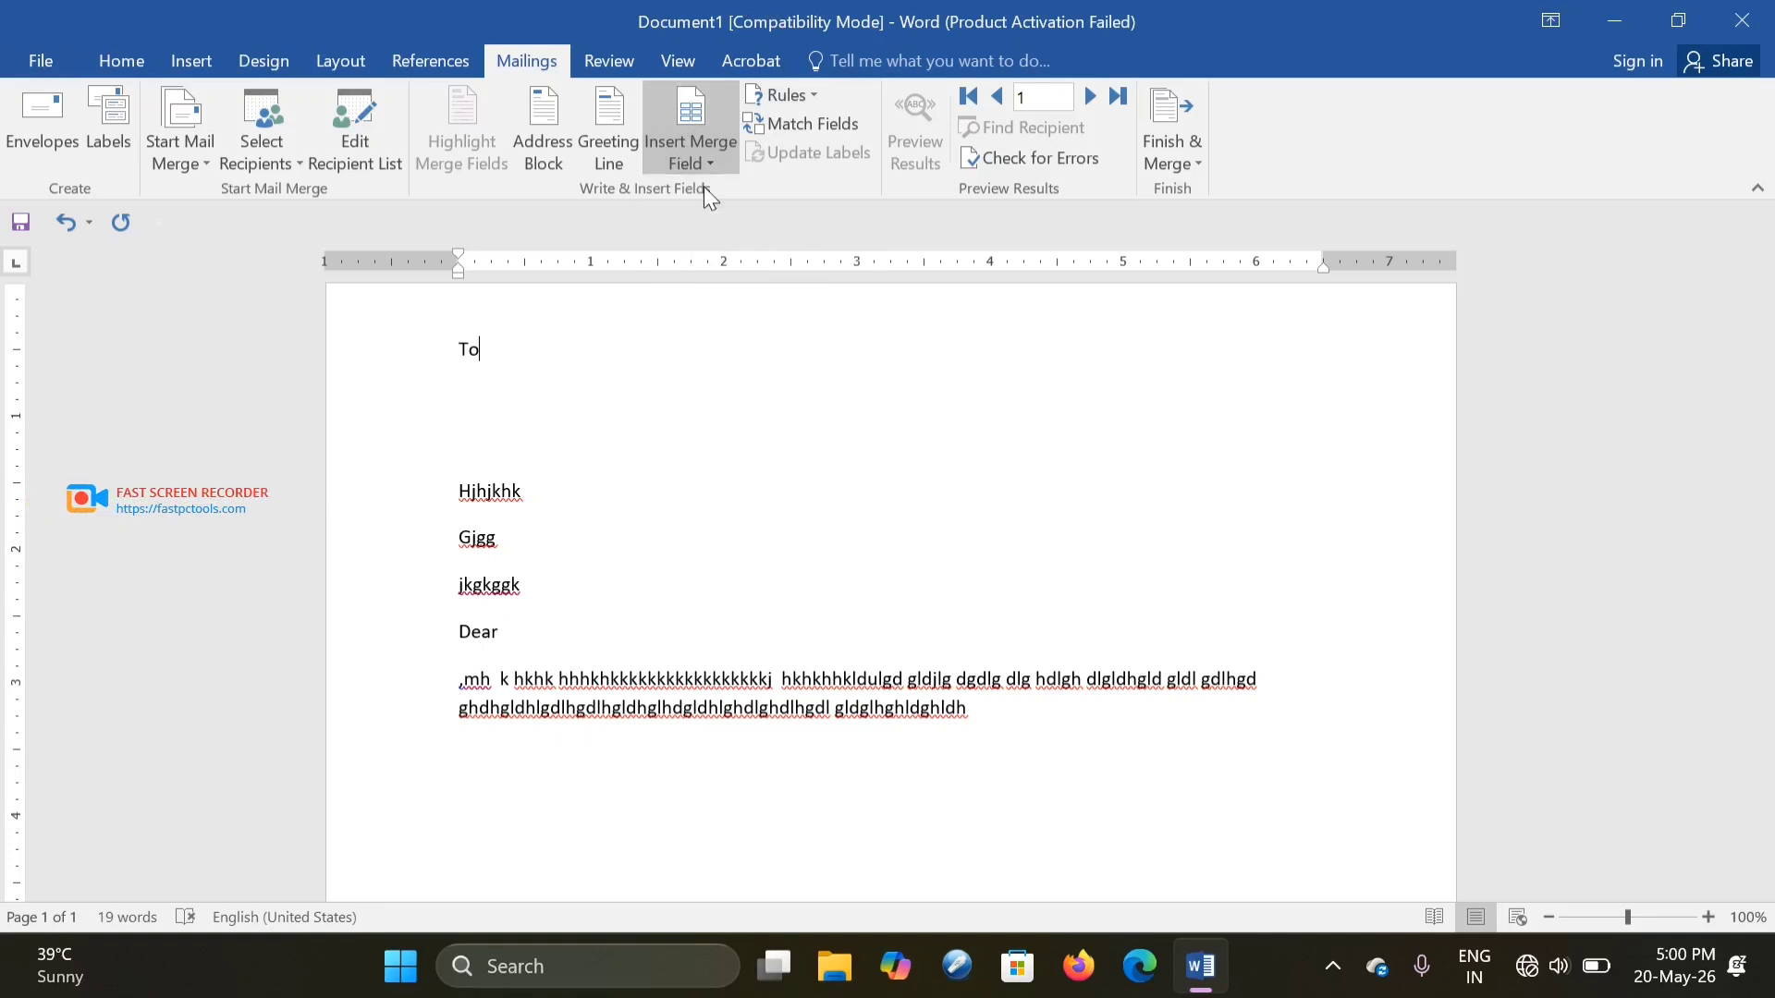
key("Left")
key("Left")
key("Left")
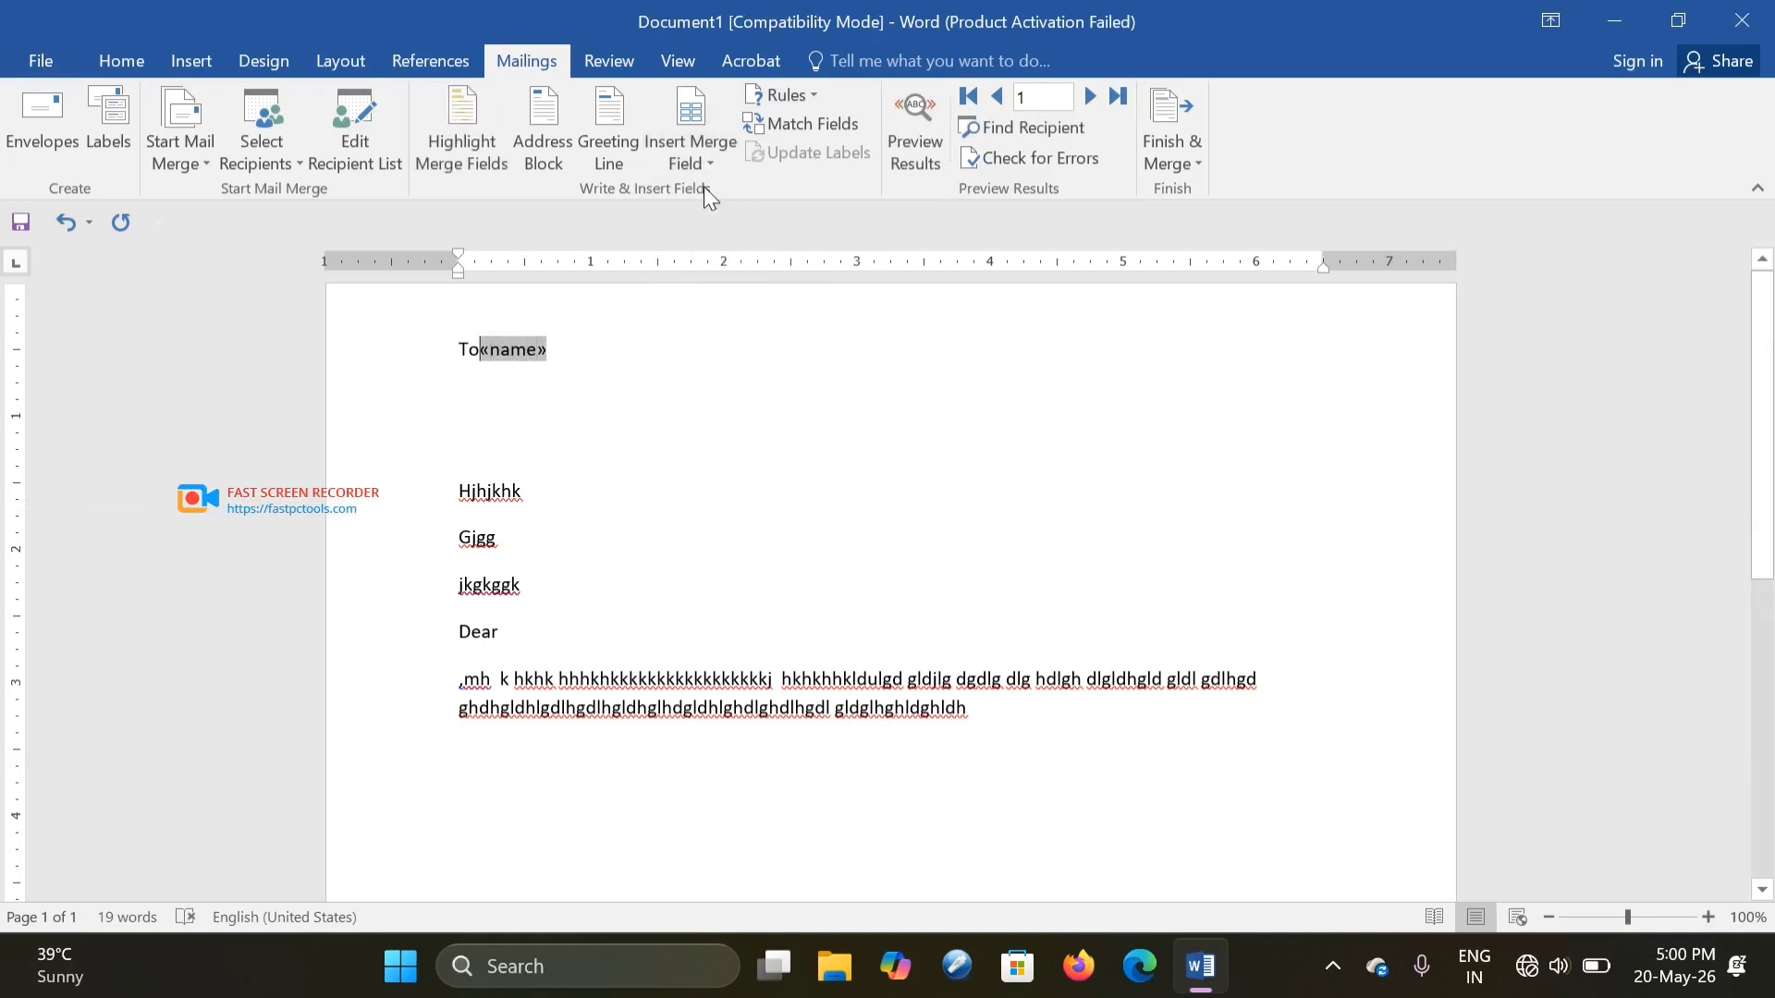
key("Right")
key("Return")
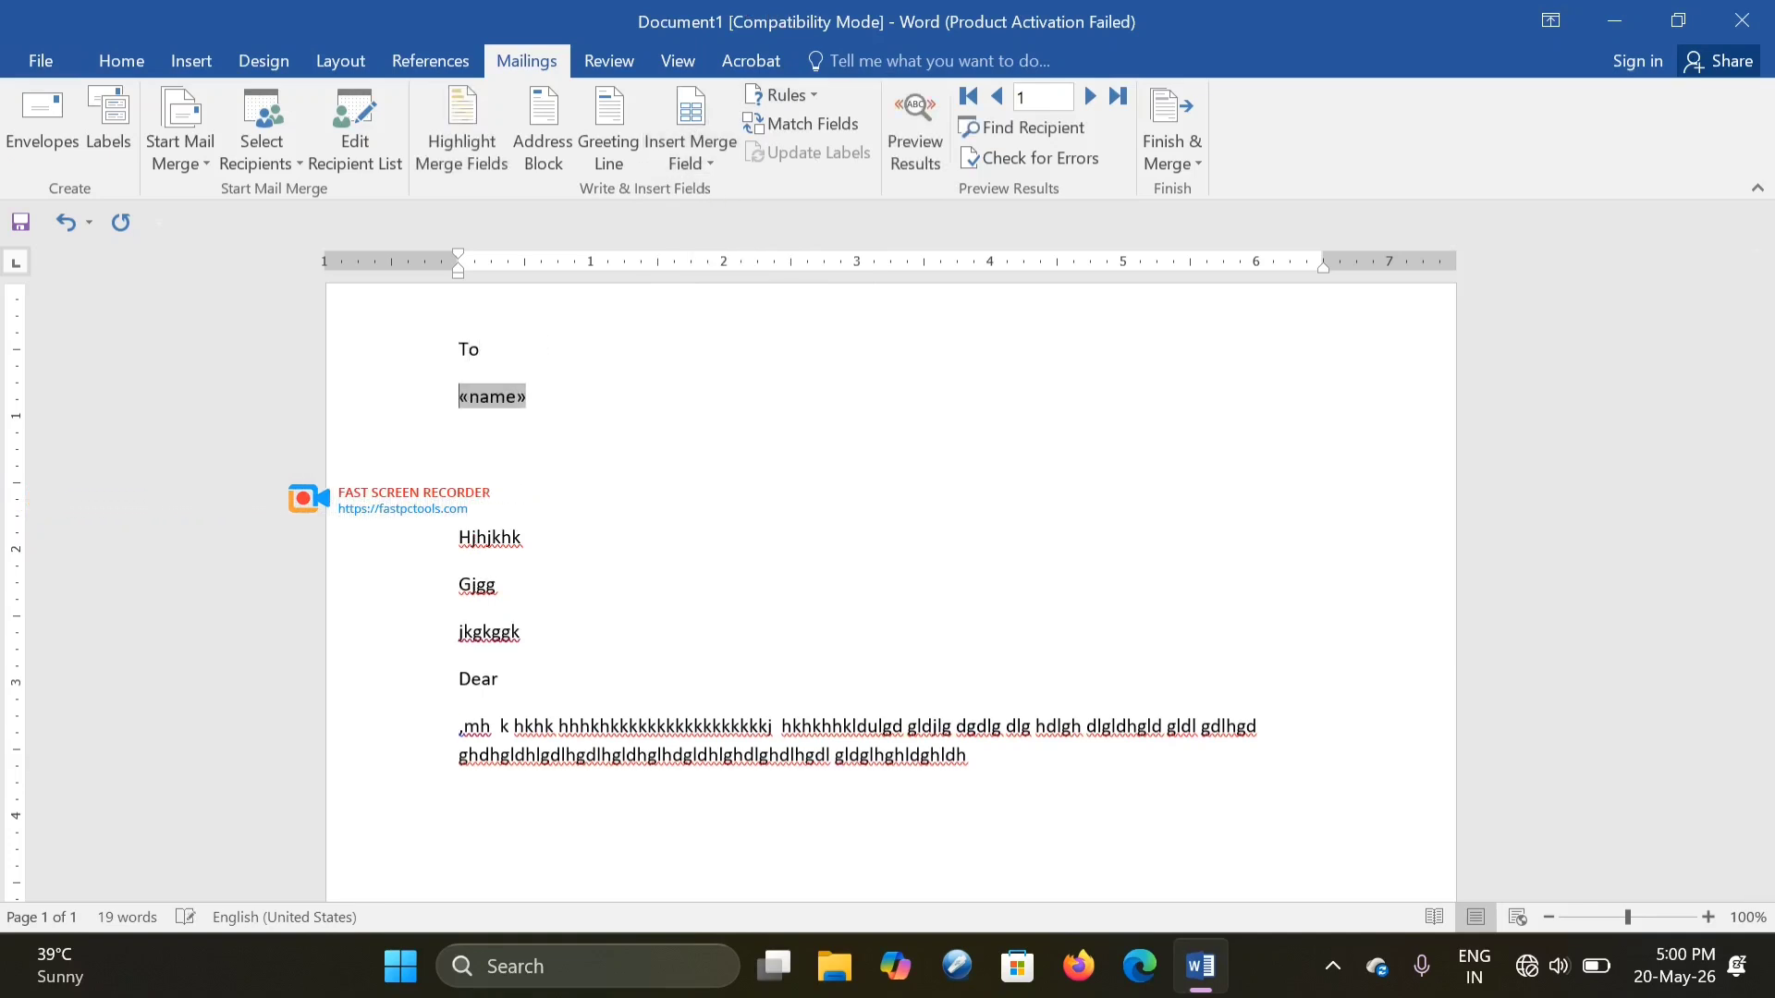
key("End")
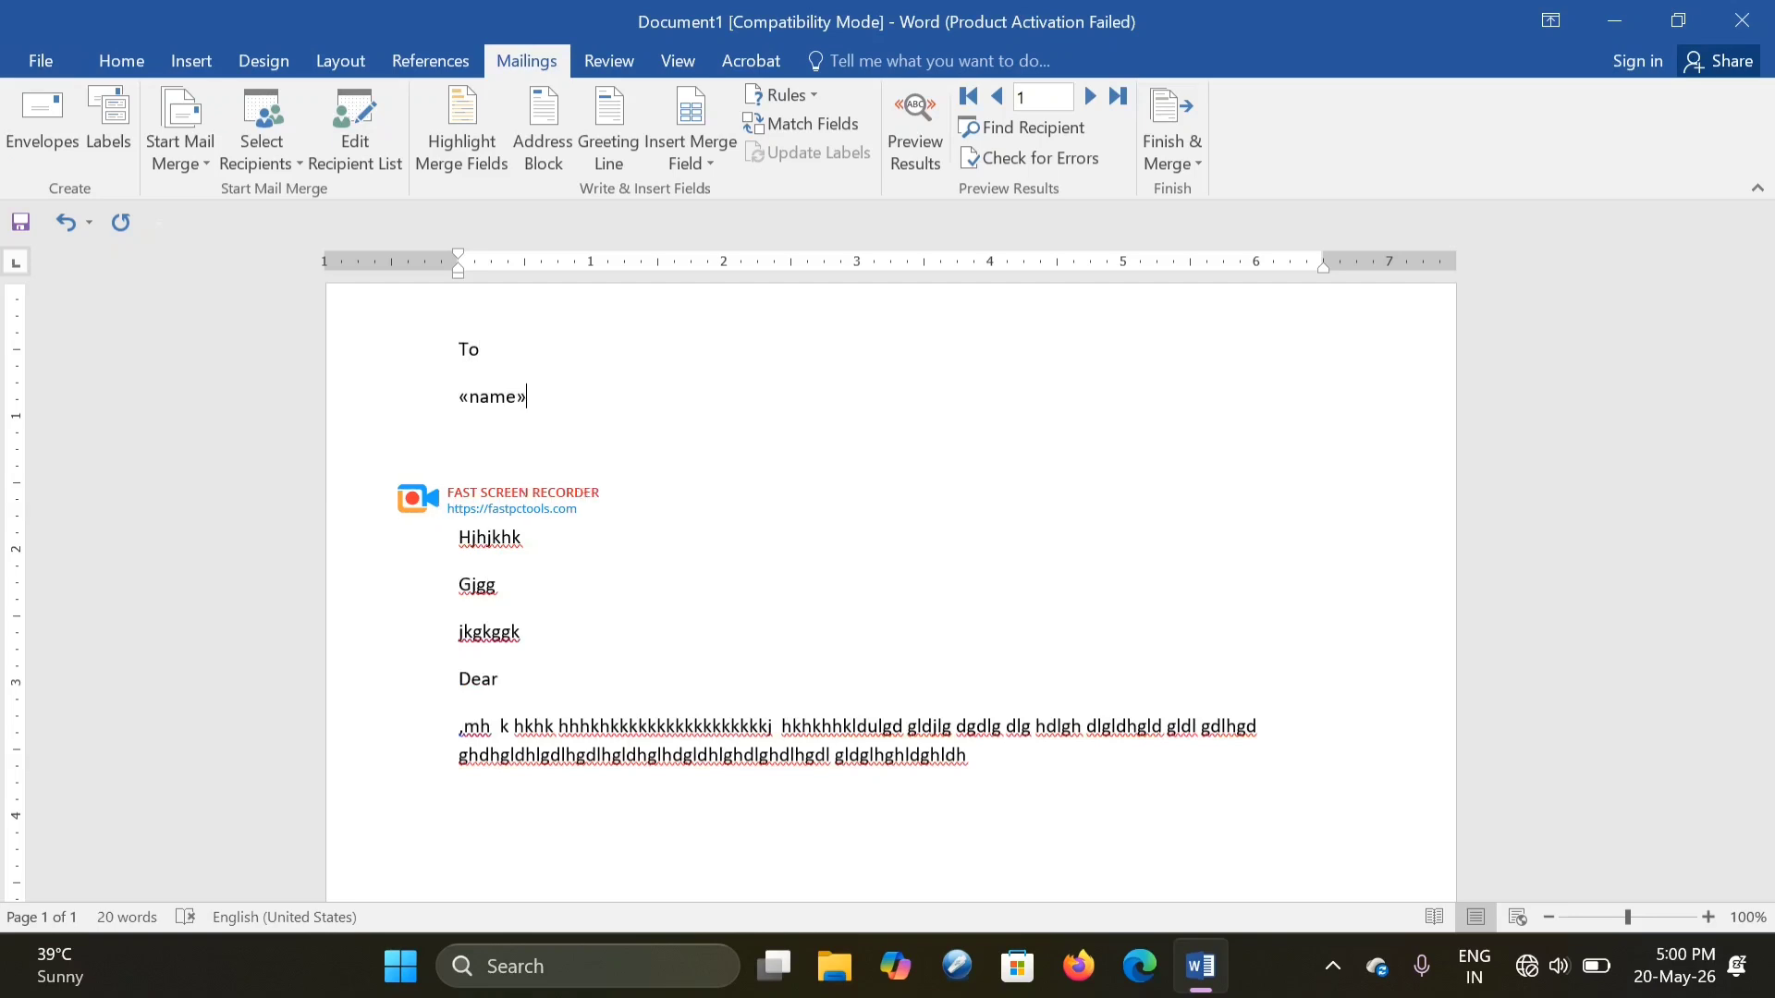
key("Return")
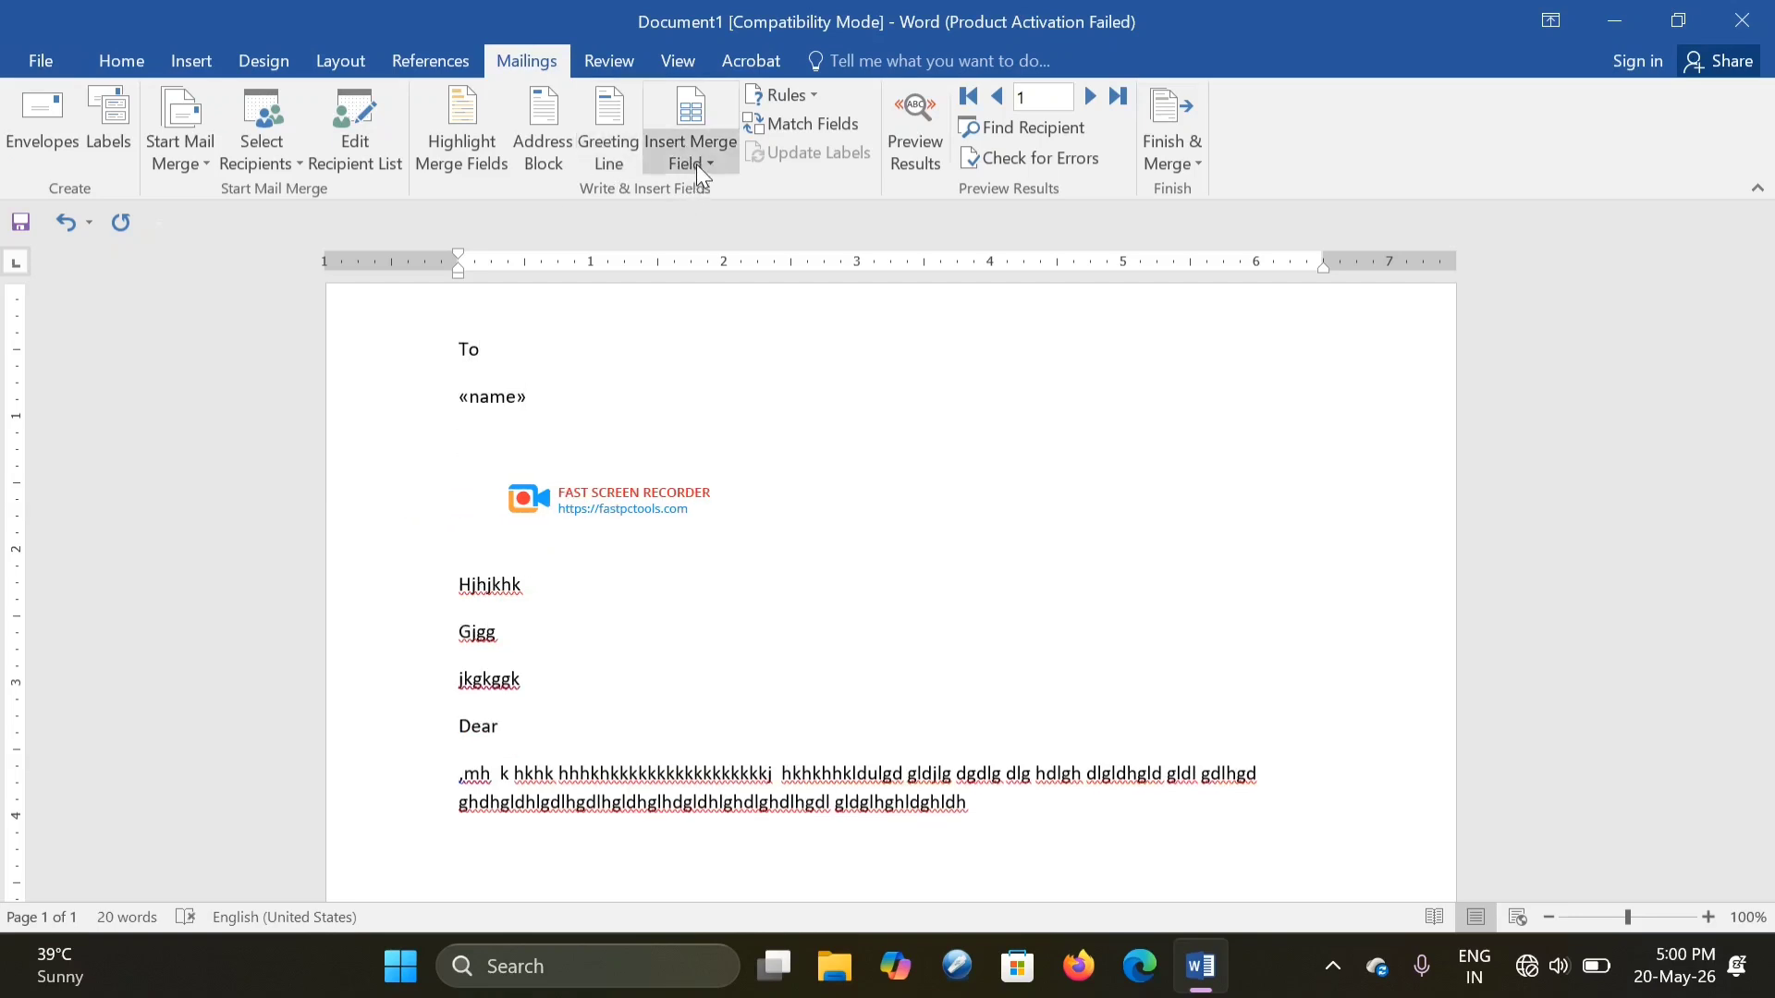
- Insert the «add» and «mobile_no» merge fields on separate lines below «name»
left_click(696, 164)
left_click(695, 226)
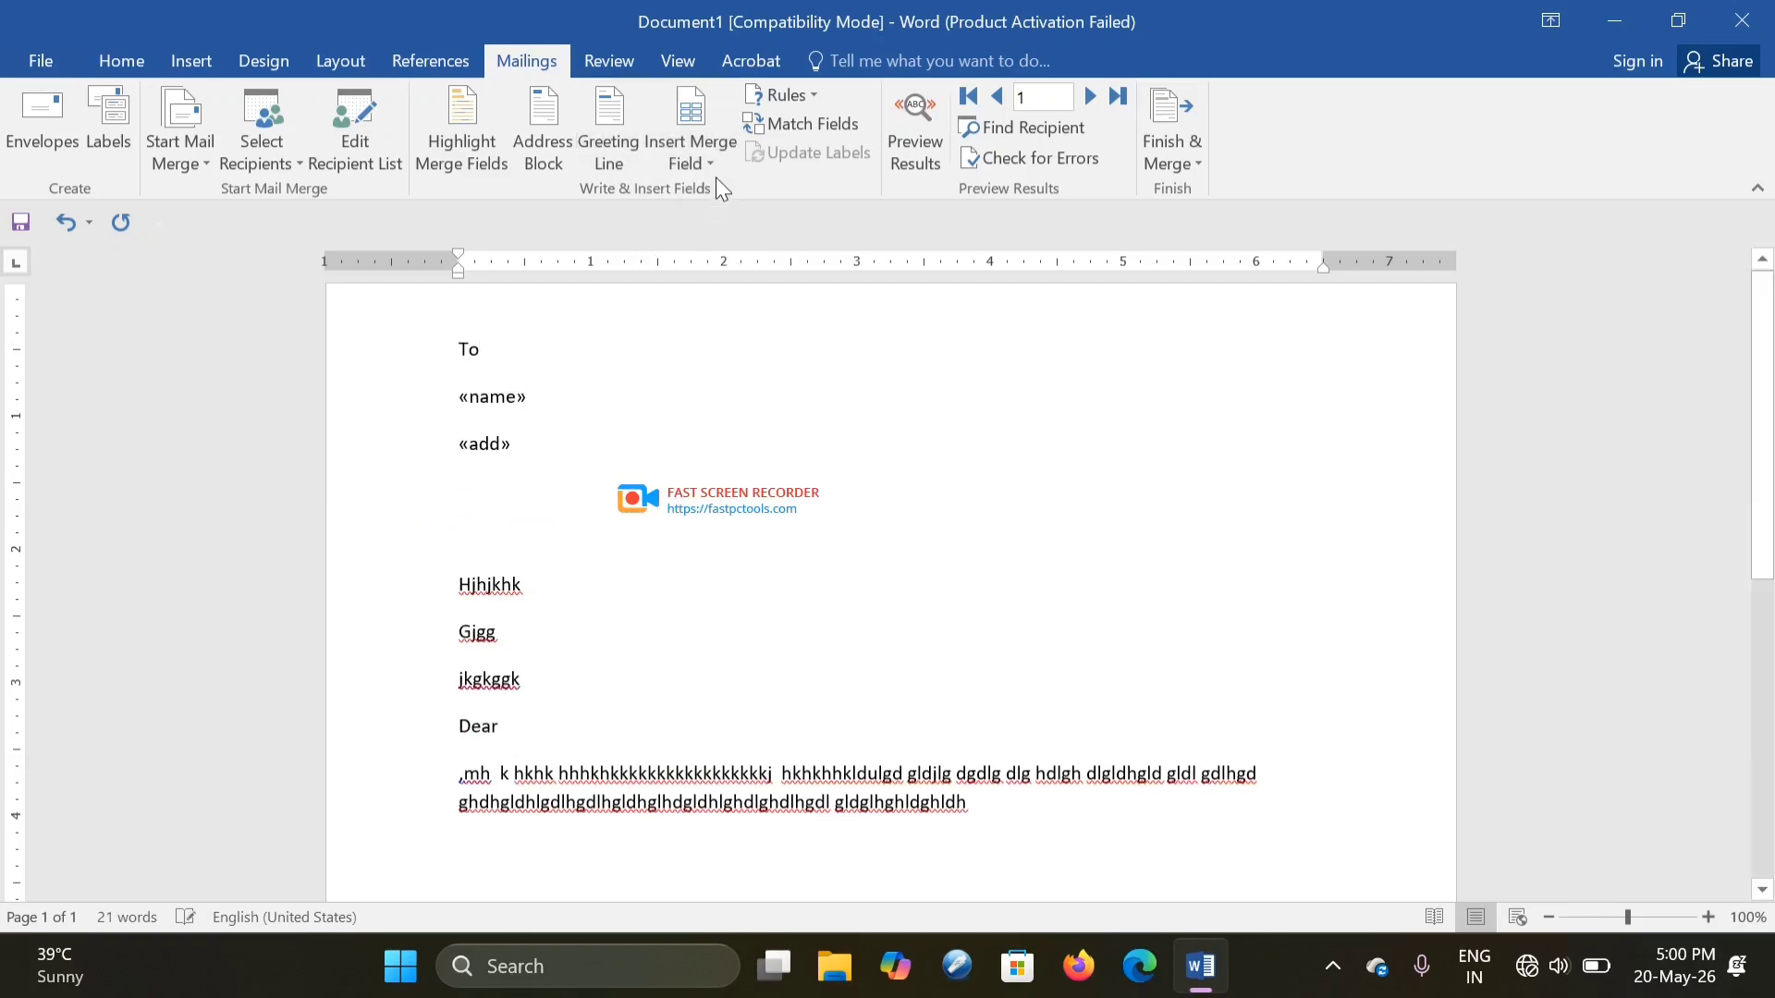
key("Return")
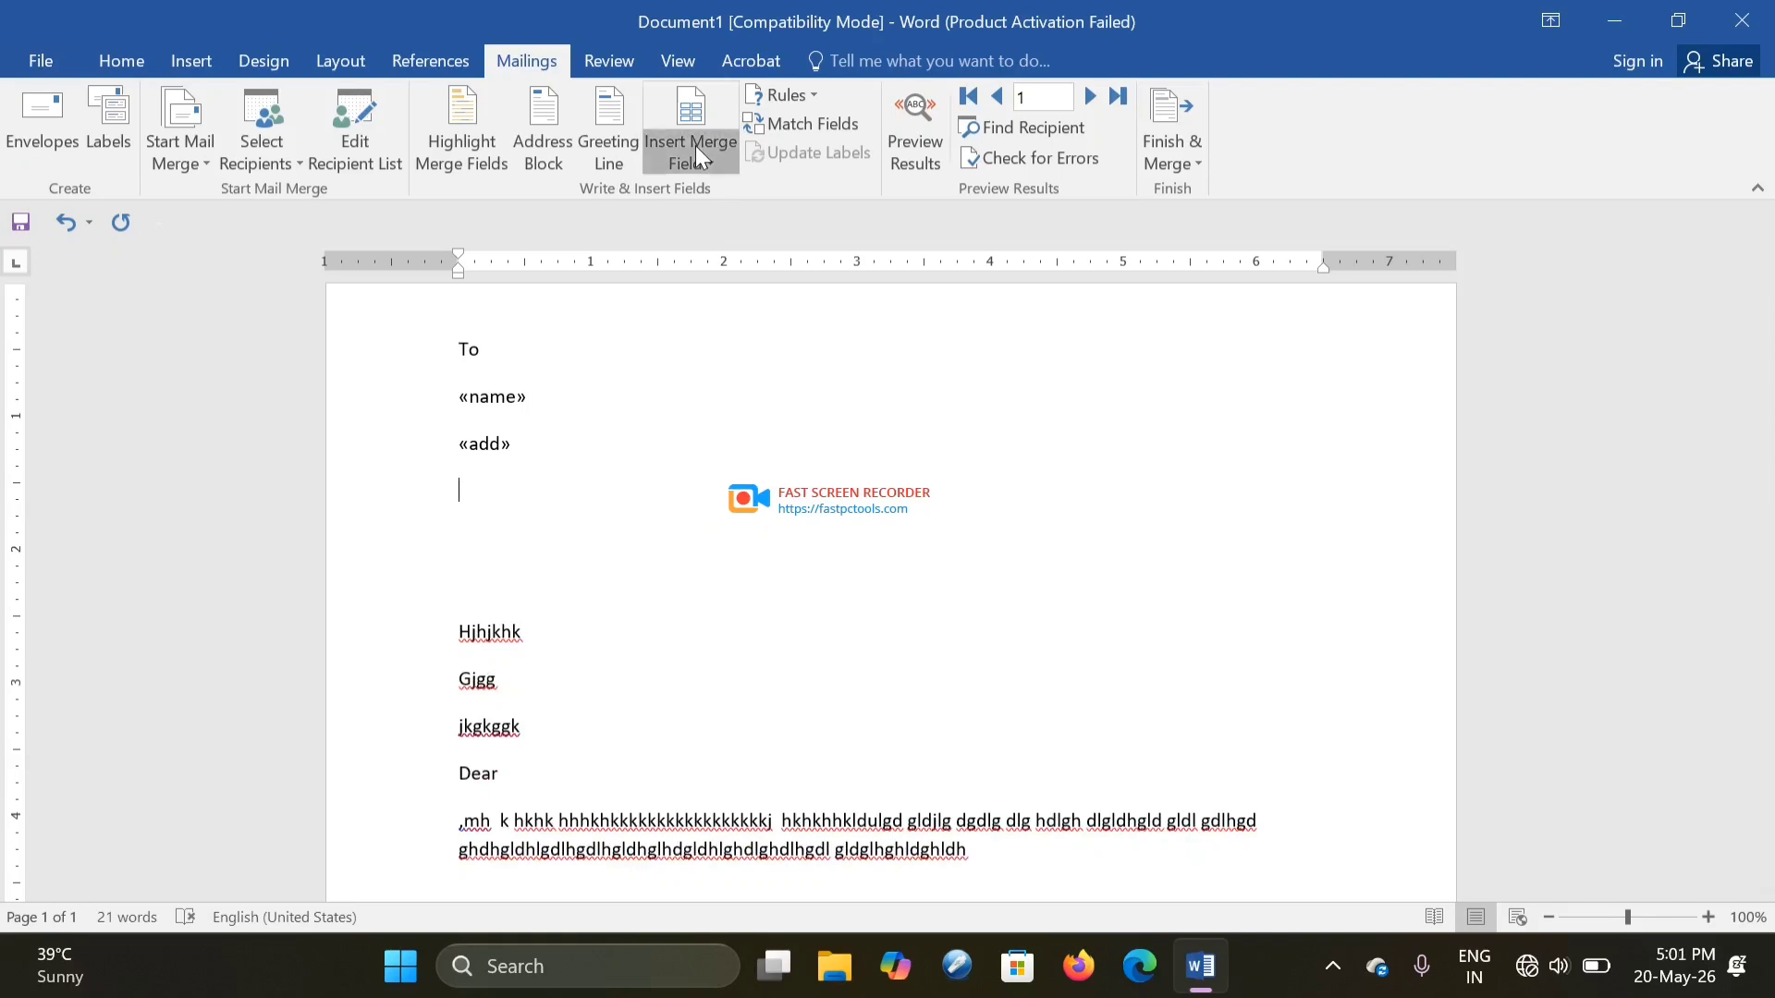
left_click(695, 159)
left_click(723, 263)
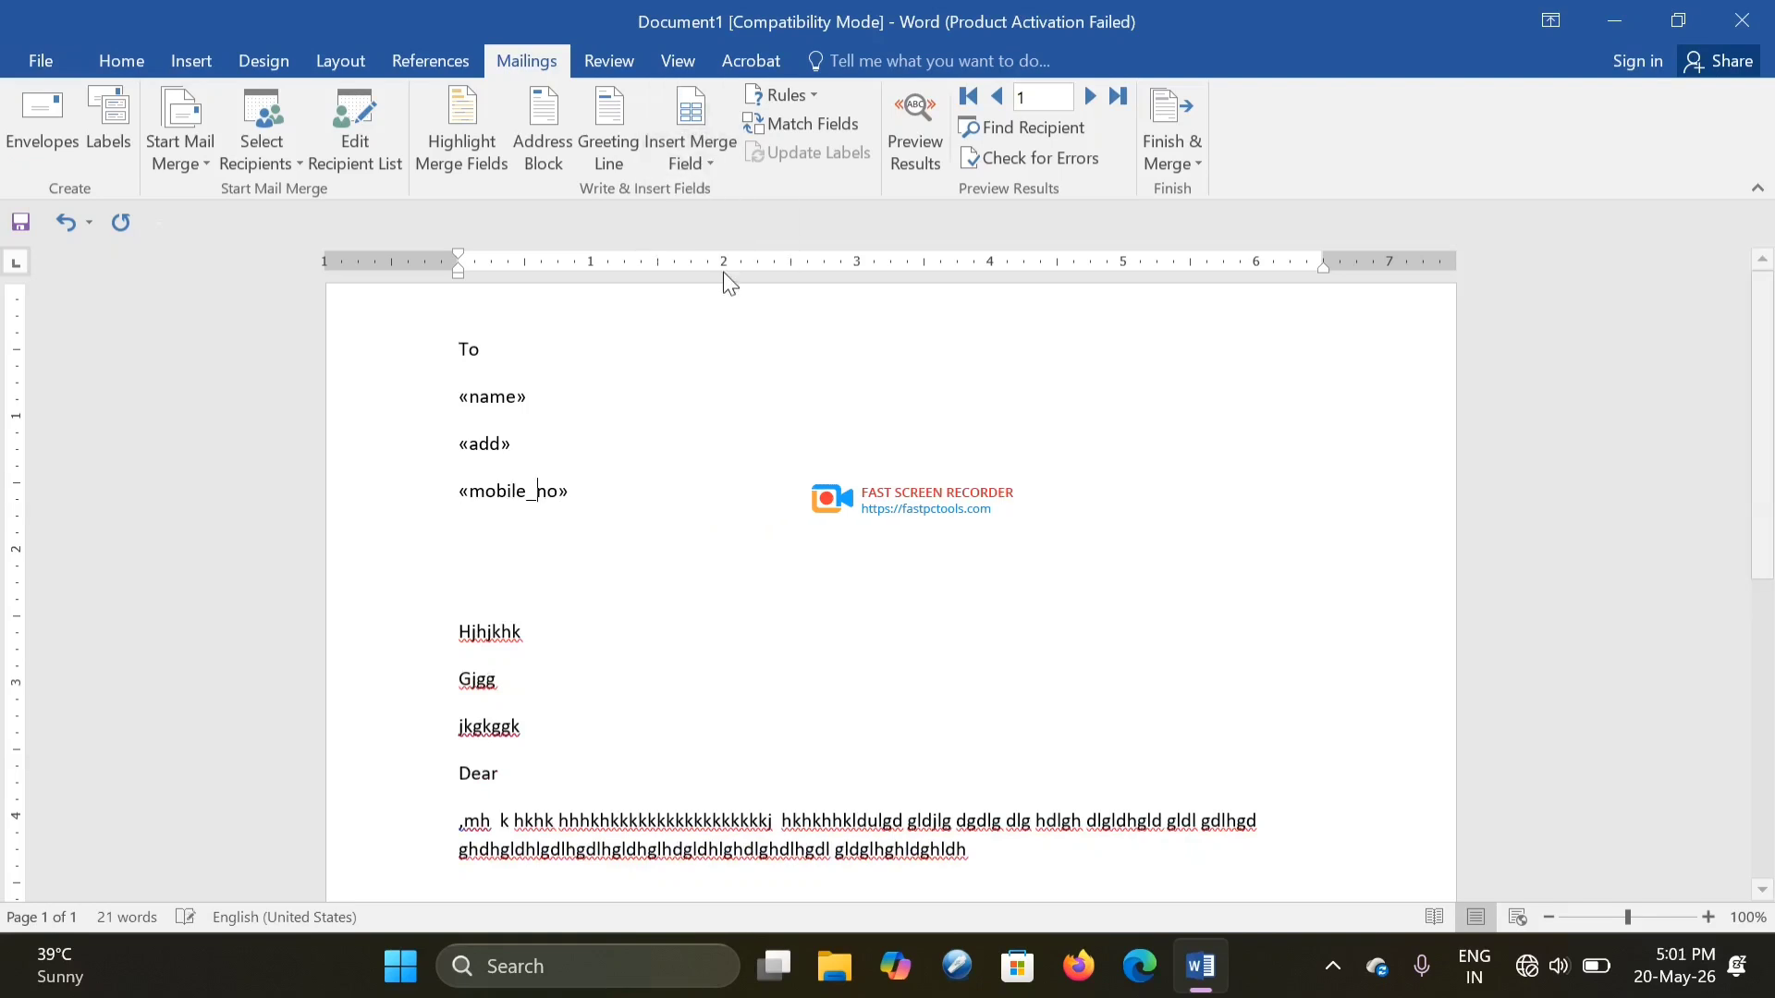
left_click(1048, 559)
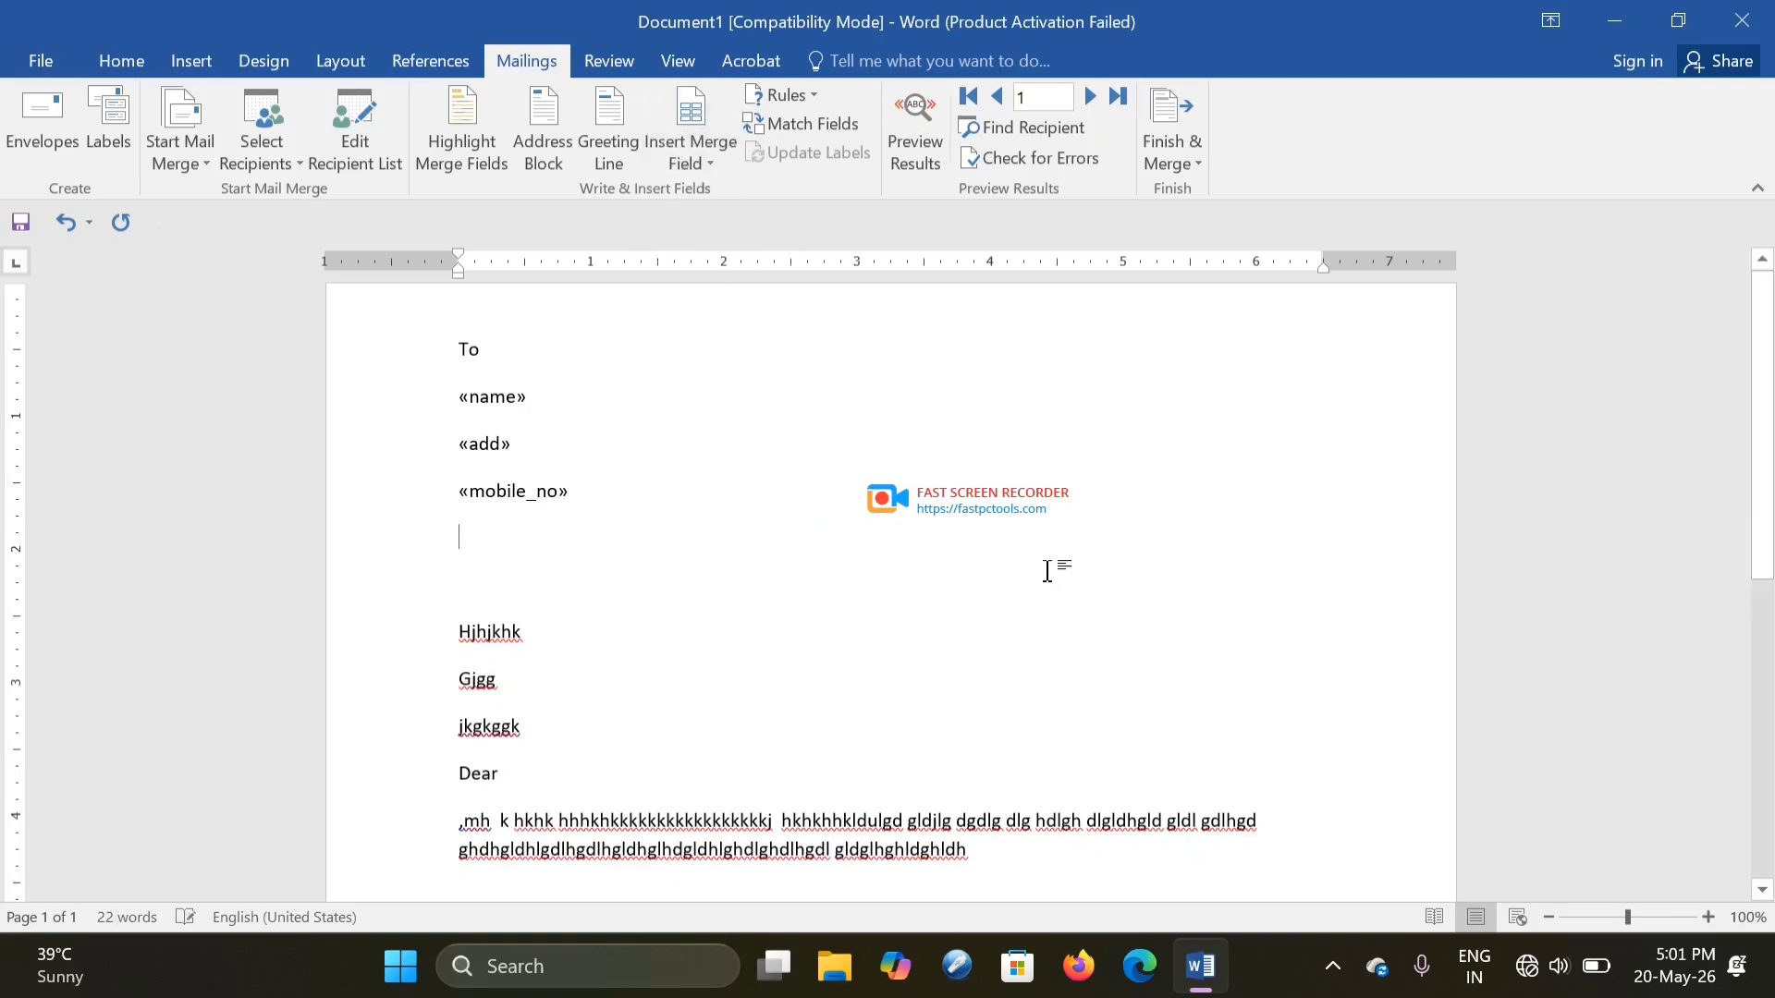
- Turn on Preview Results so the first recipient's details replace the merge fields
left_click(914, 175)
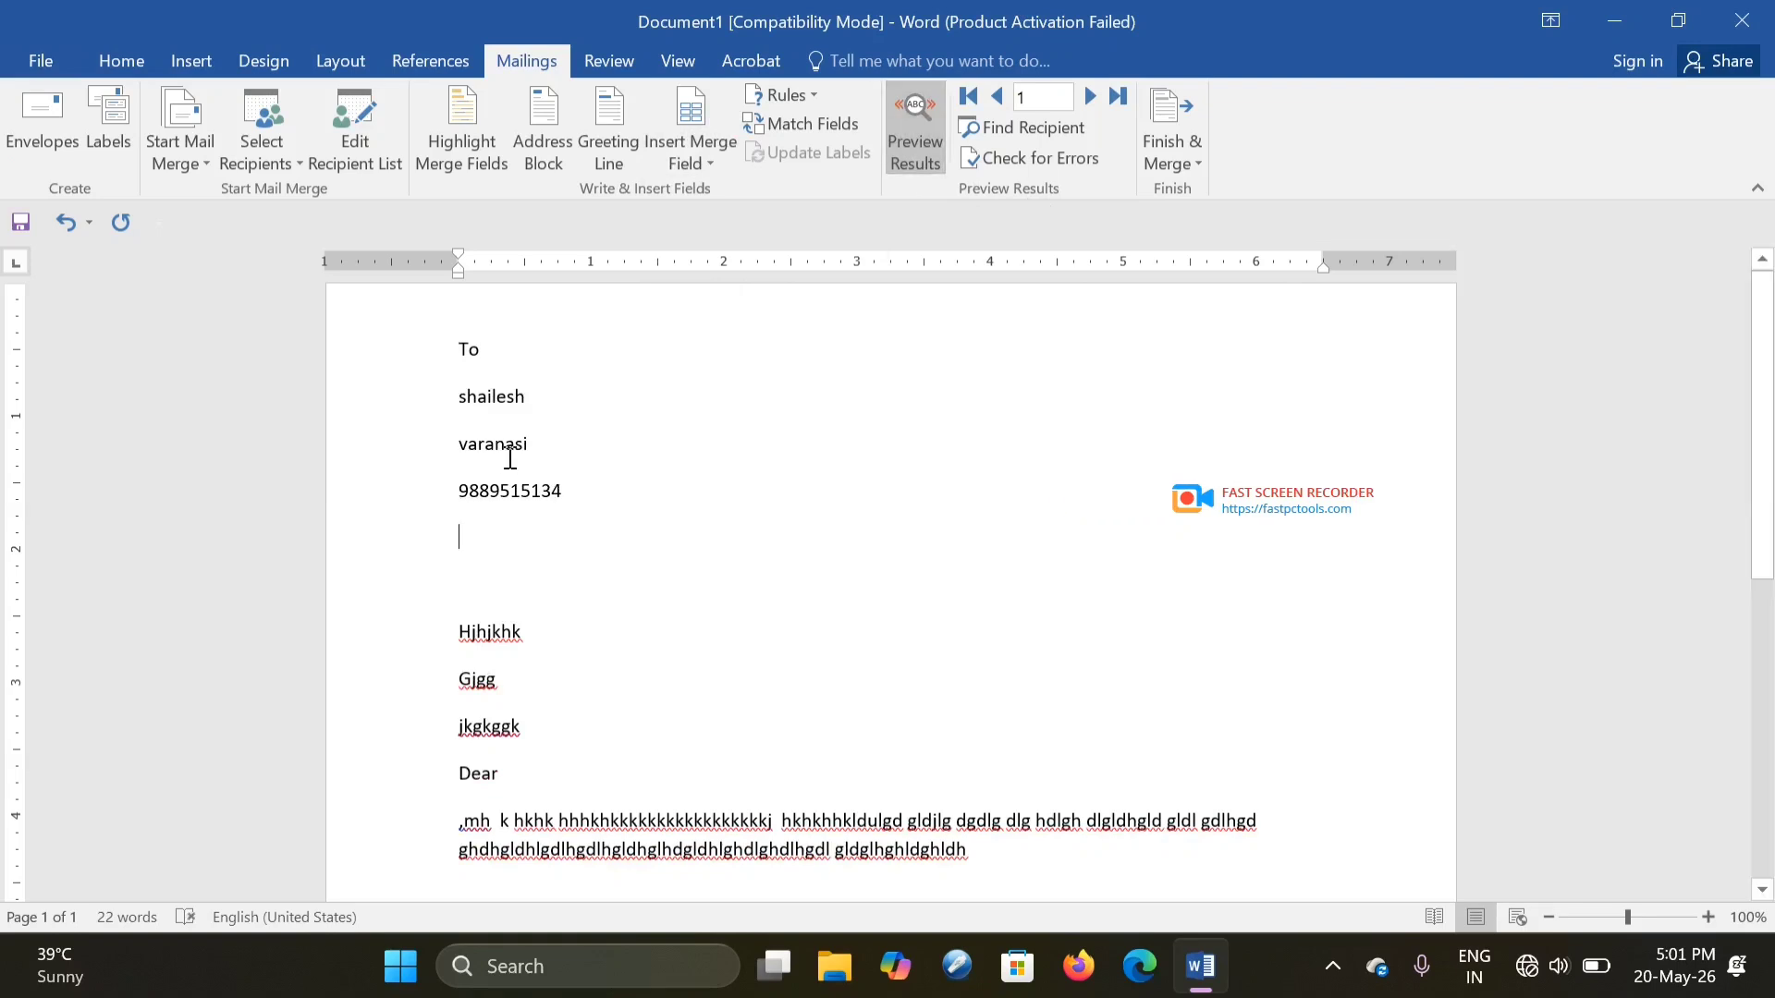
left_click_drag(1766, 468, 1761, 197)
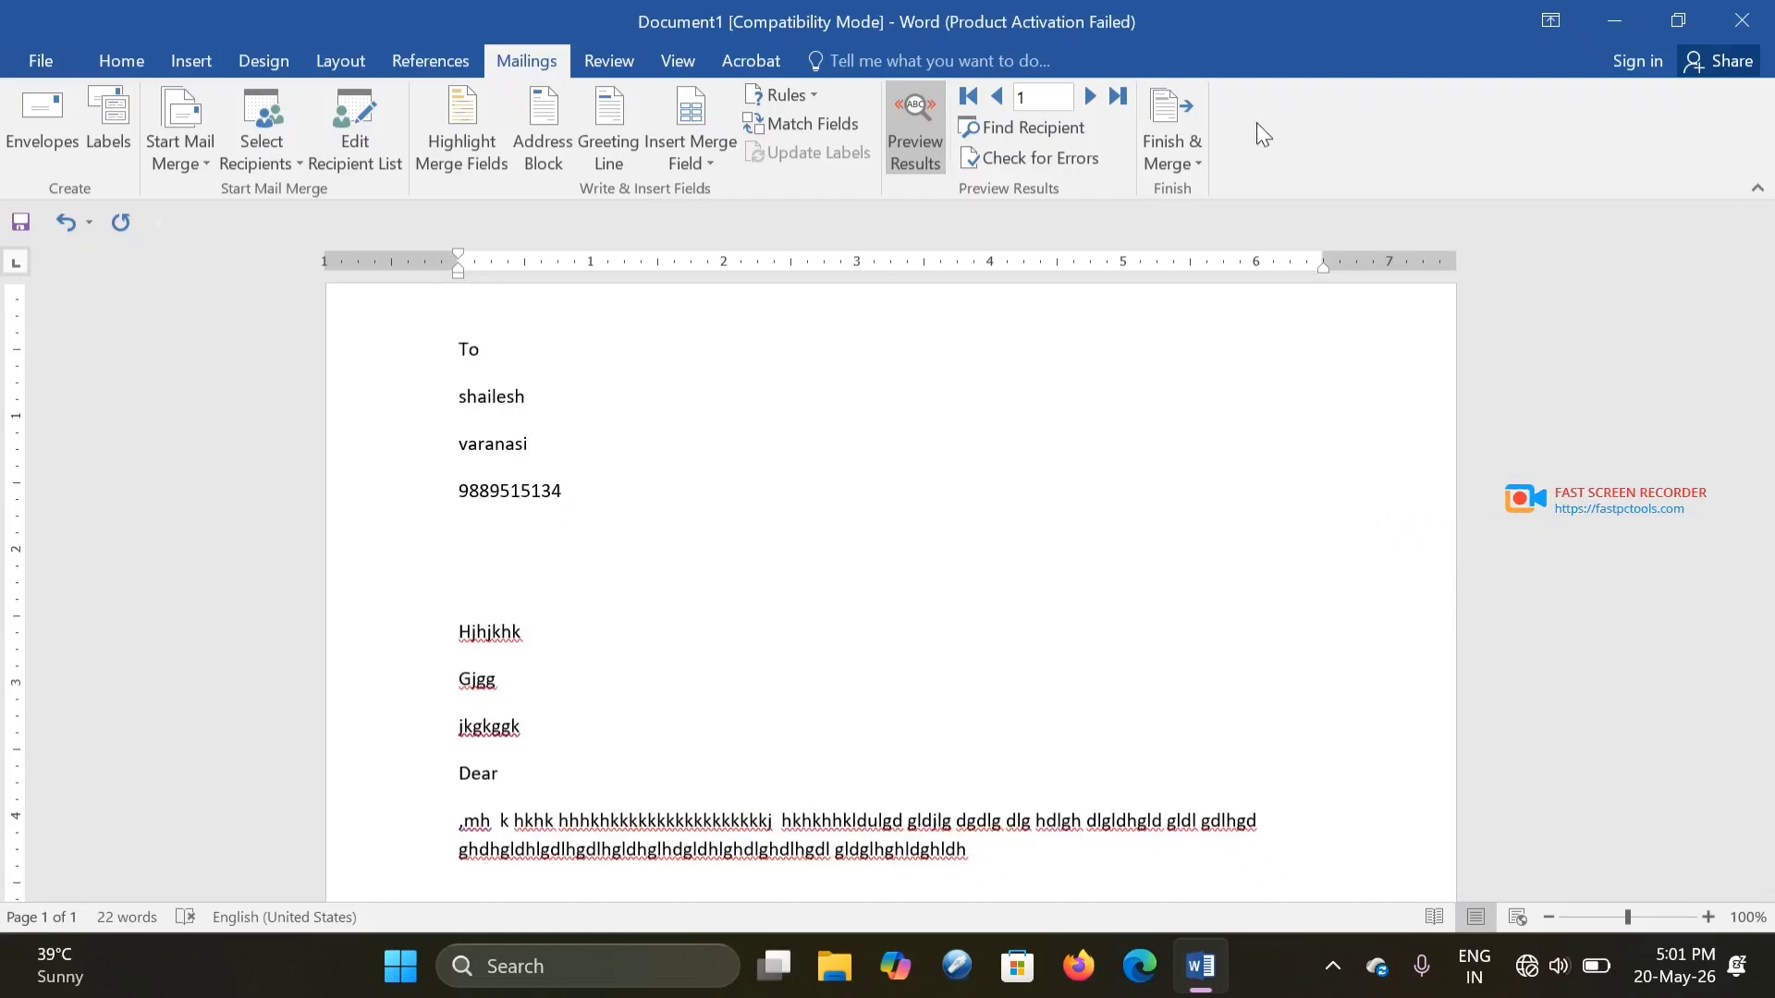
- Merge all records as individual documents into Letters1, then review its three recipient letters
left_click(1165, 151)
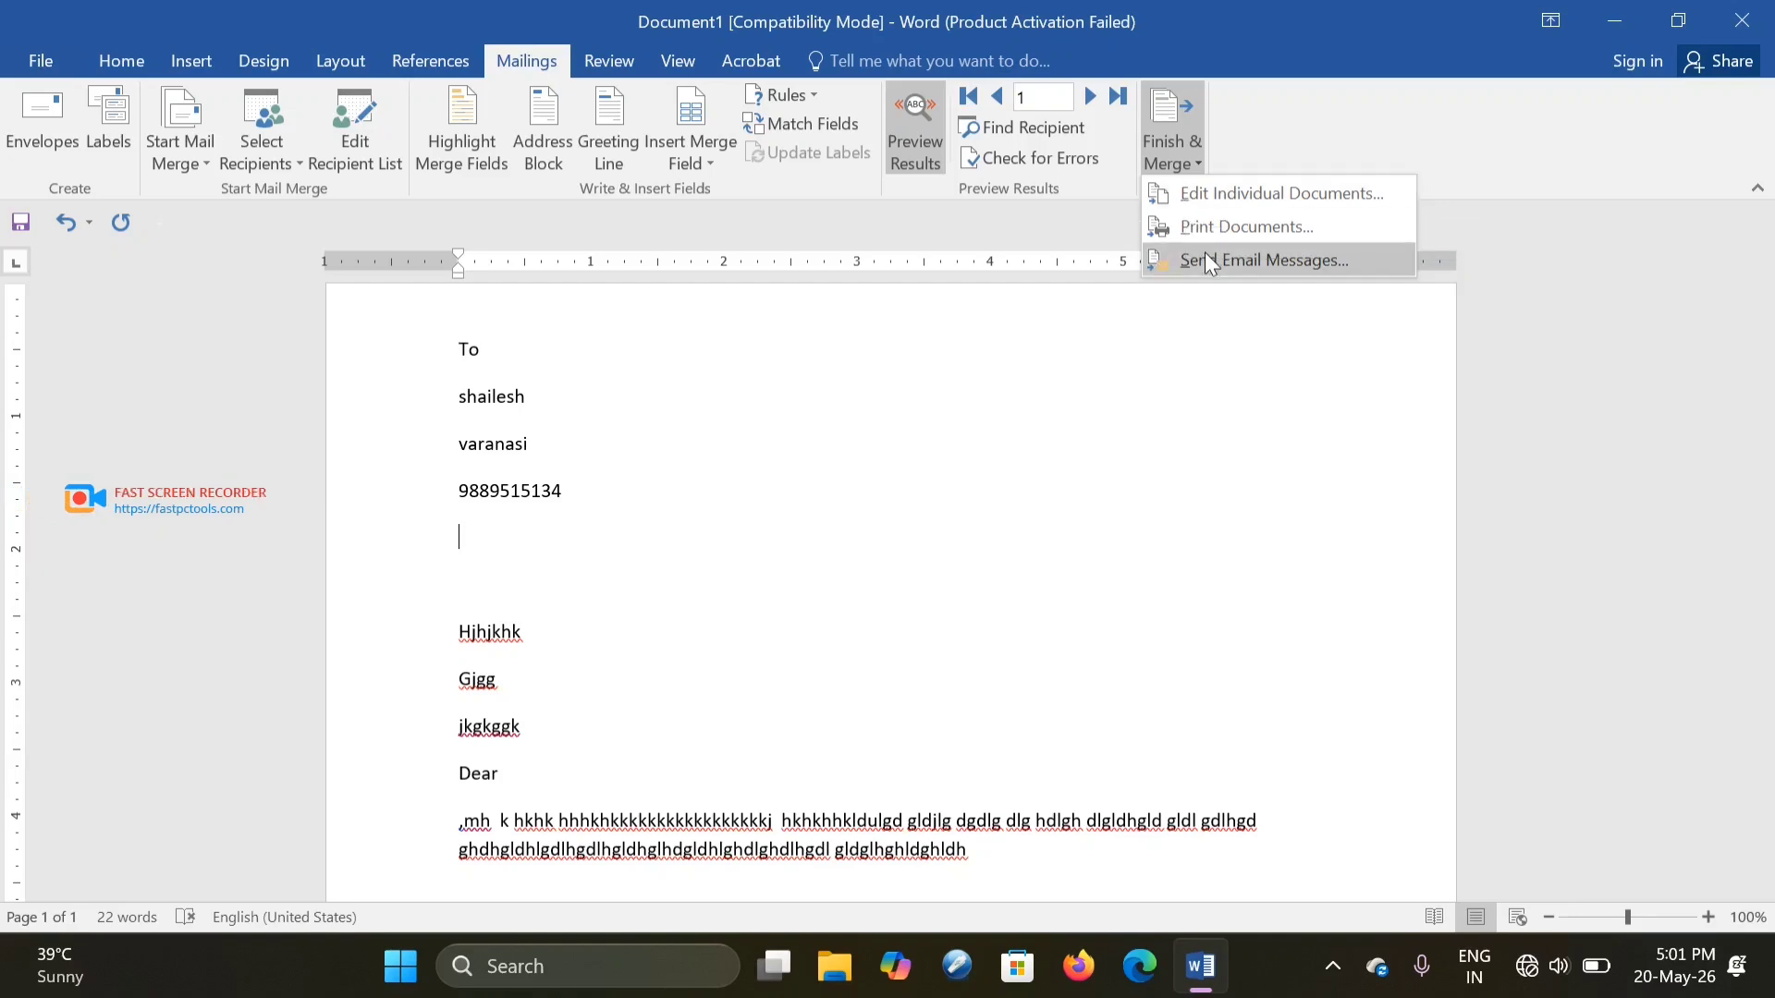
left_click(1222, 206)
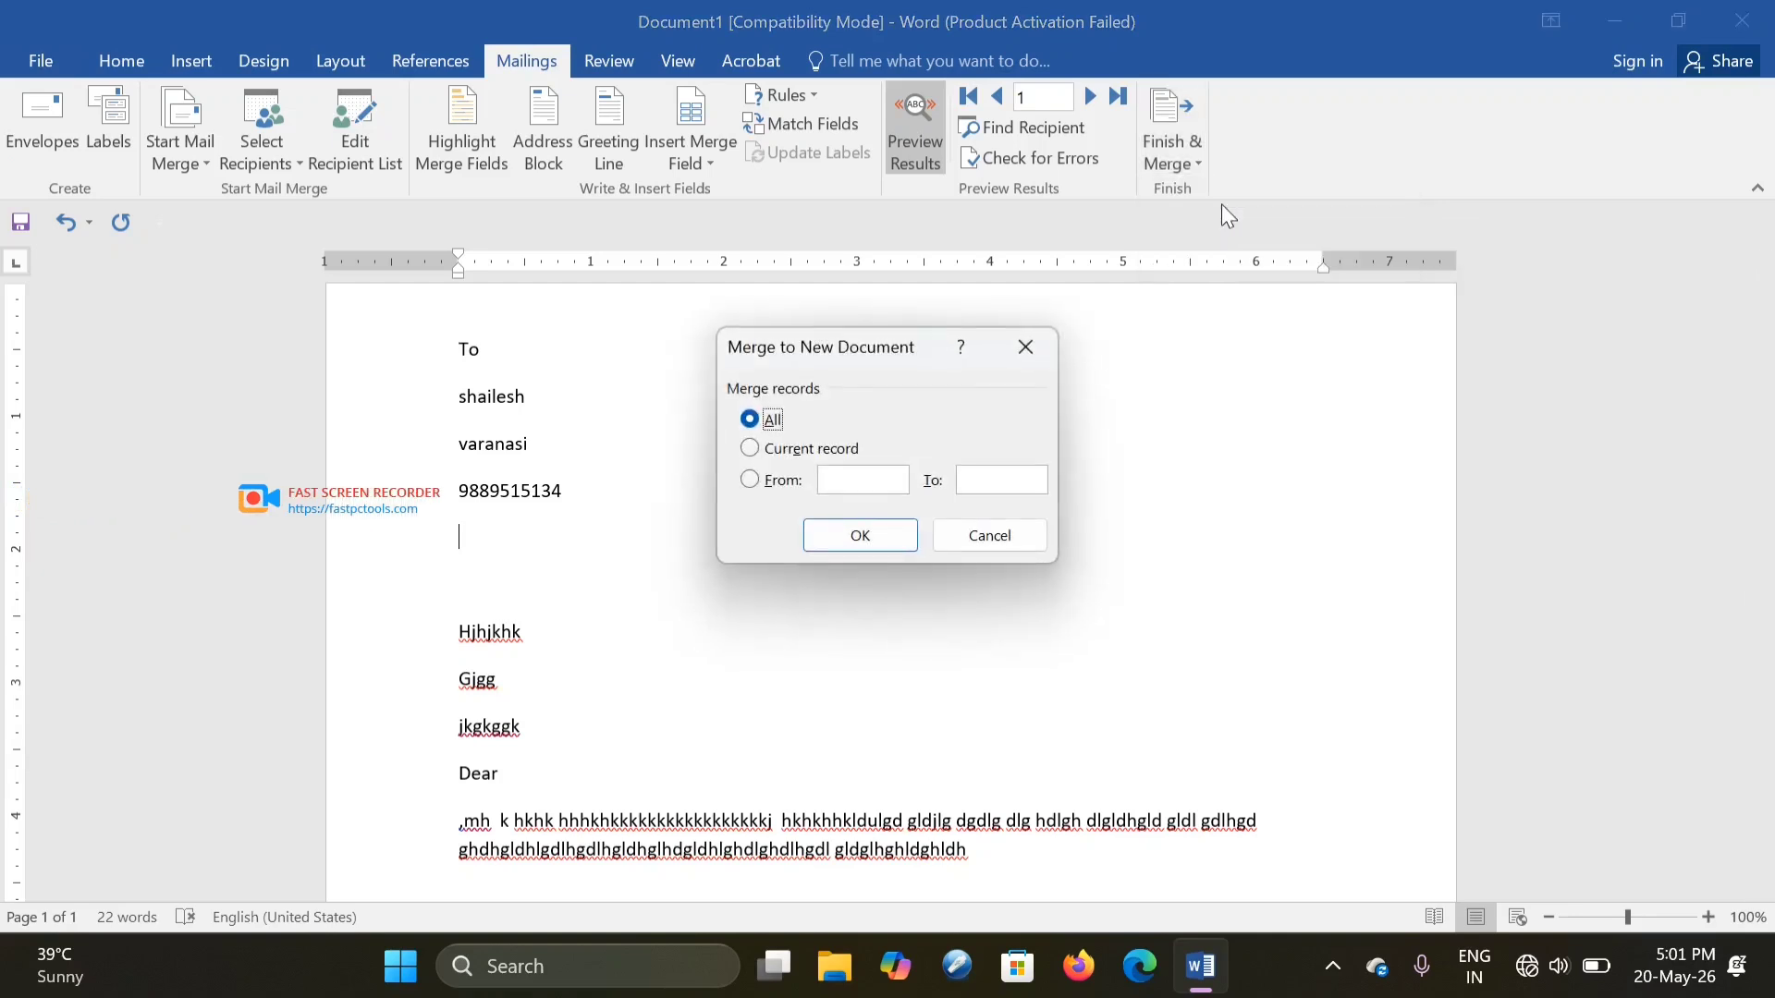
left_click(892, 541)
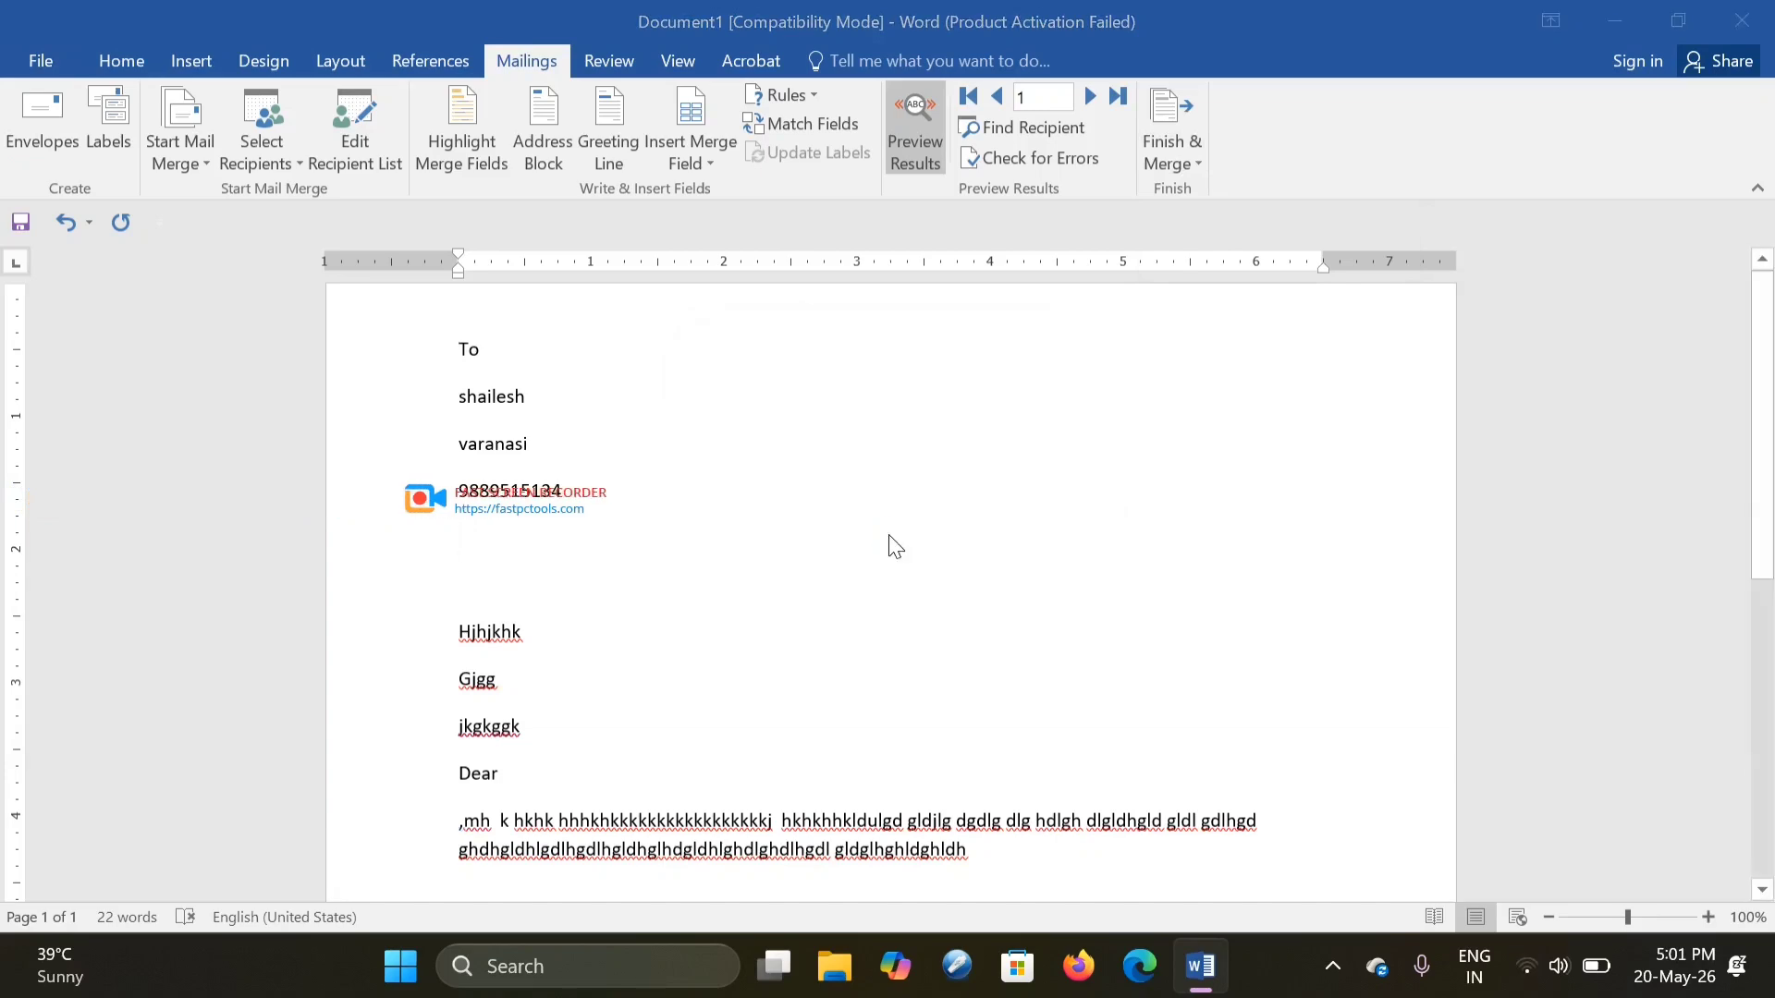
left_click(1767, 364)
left_click_drag(1768, 364, 1720, 269)
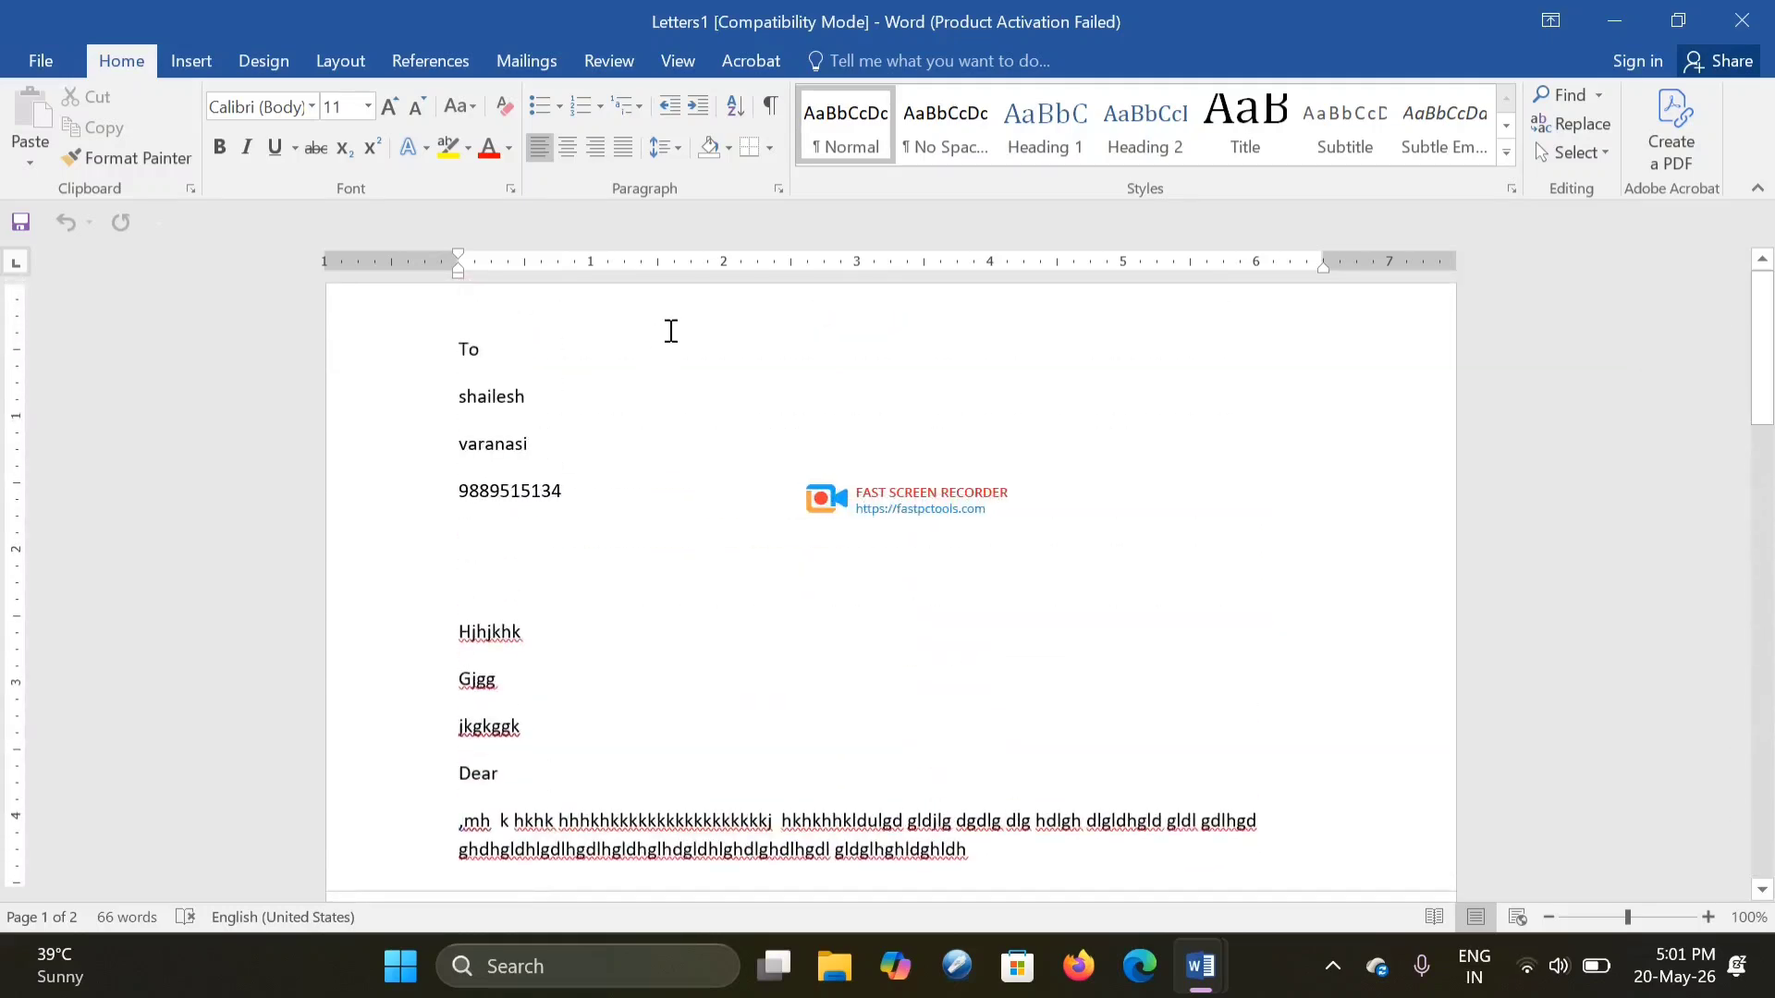
left_click_drag(1755, 410, 1754, 566)
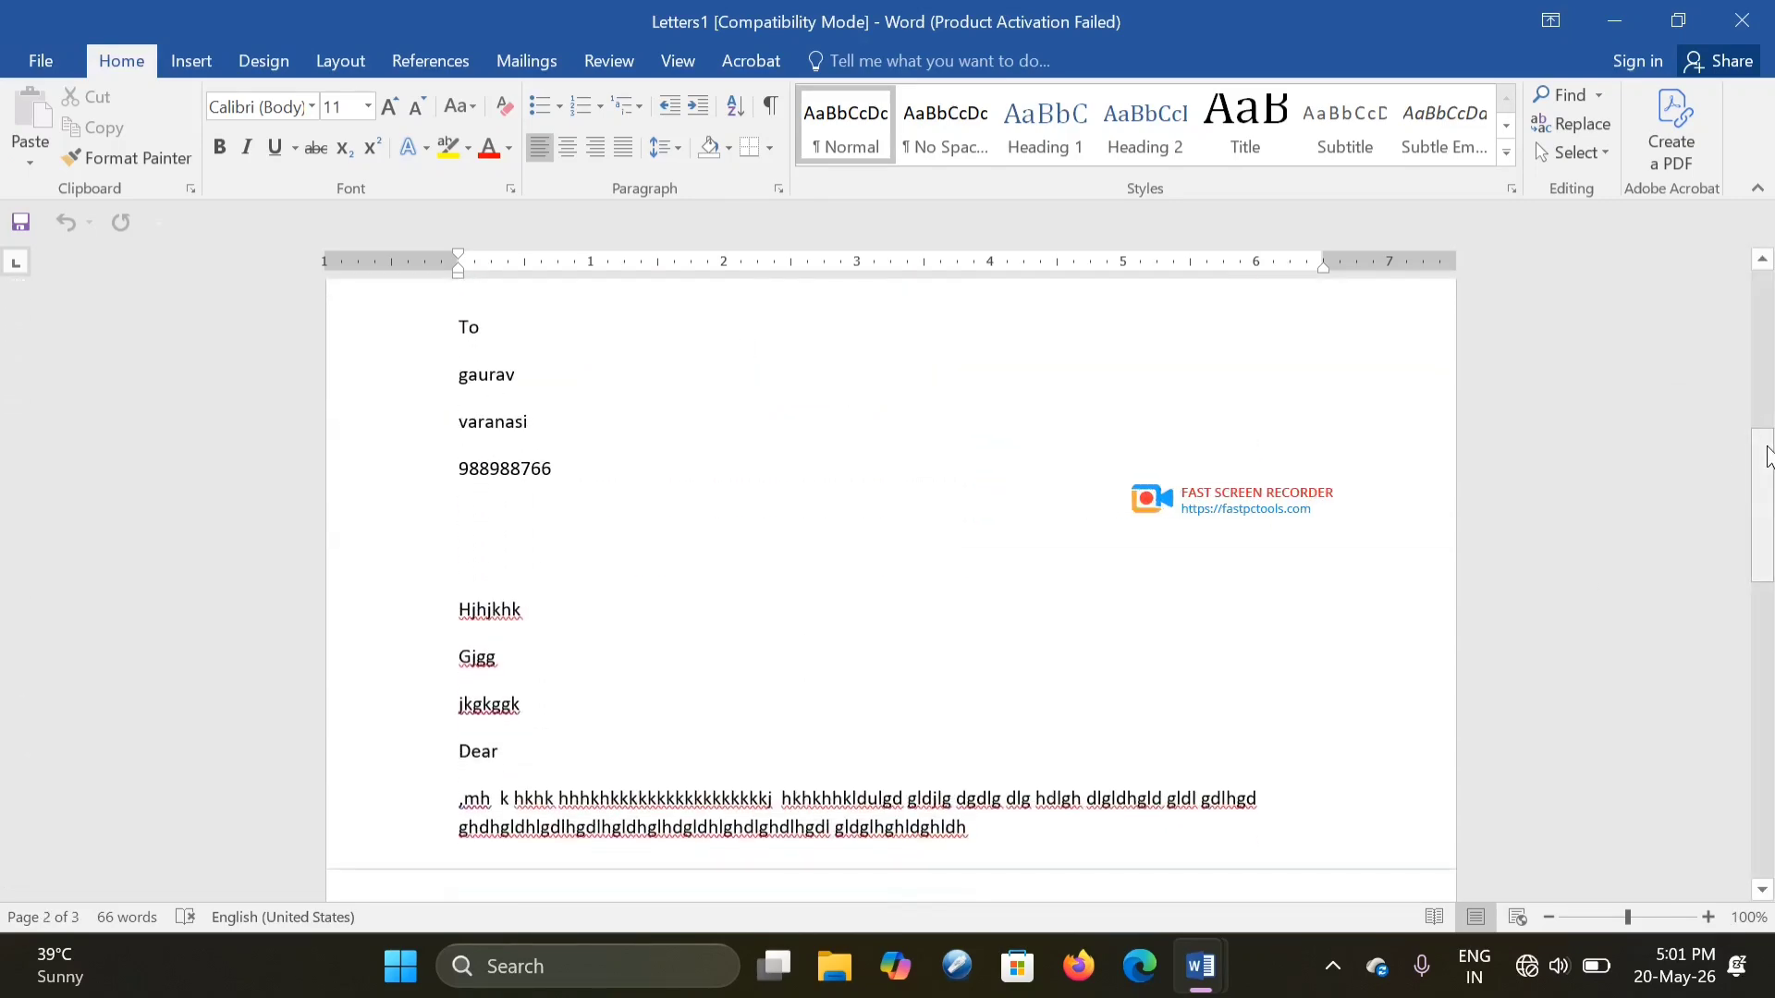
left_click_drag(1755, 487, 1770, 425)
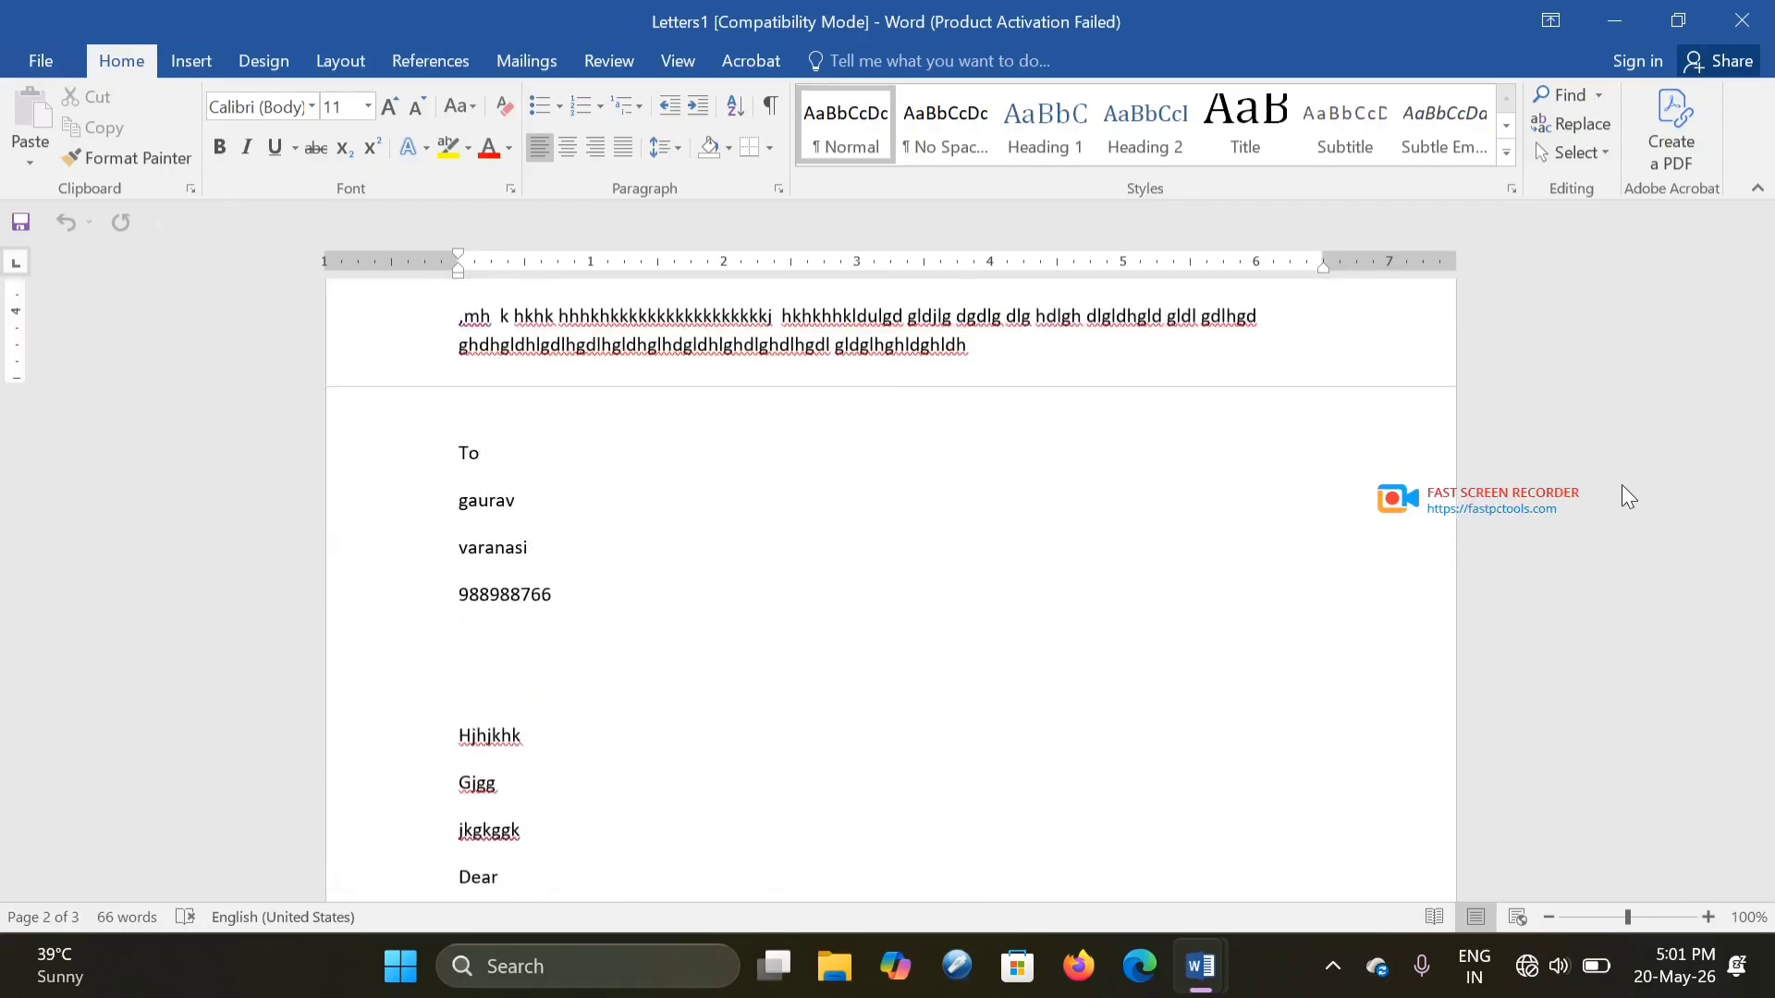